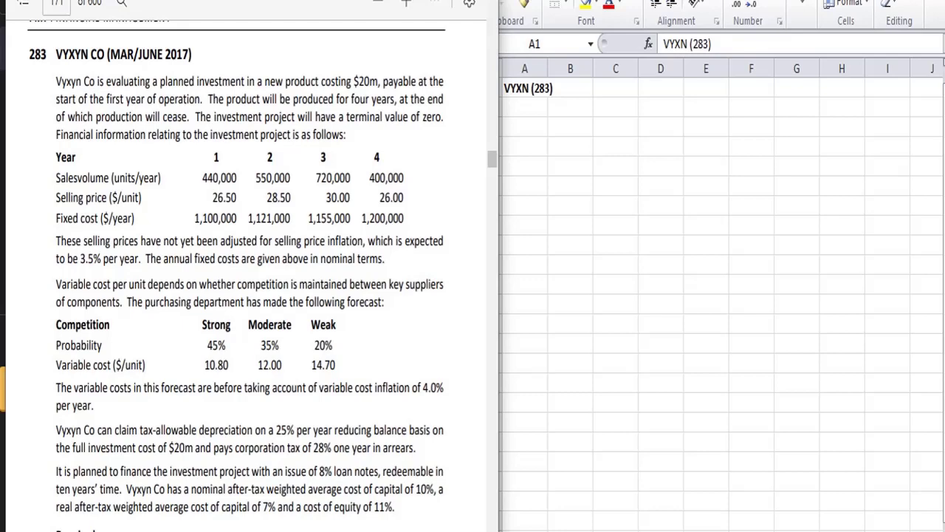
Put 'Year' in A3 with year 0 in B3, and the units label $'000 in A2
scroll(463, 225, "down", 5)
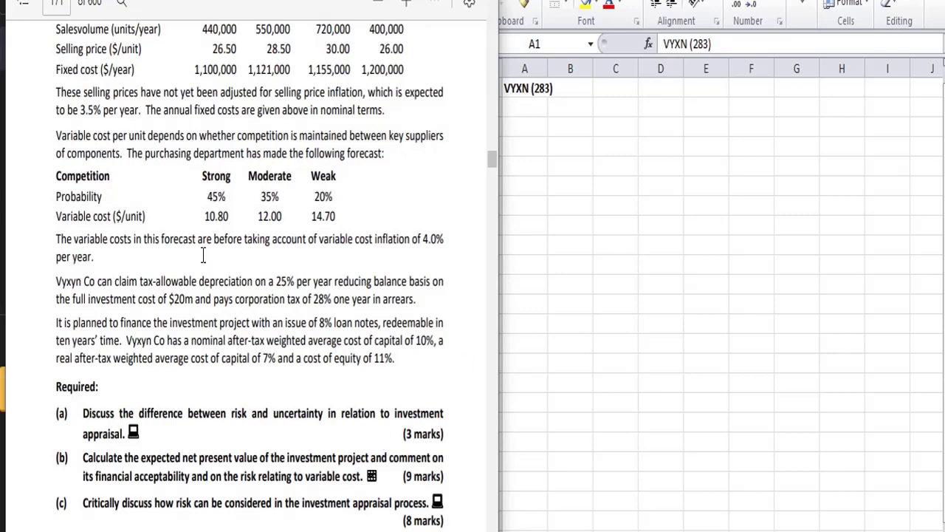
scroll(203, 256, "up", 3)
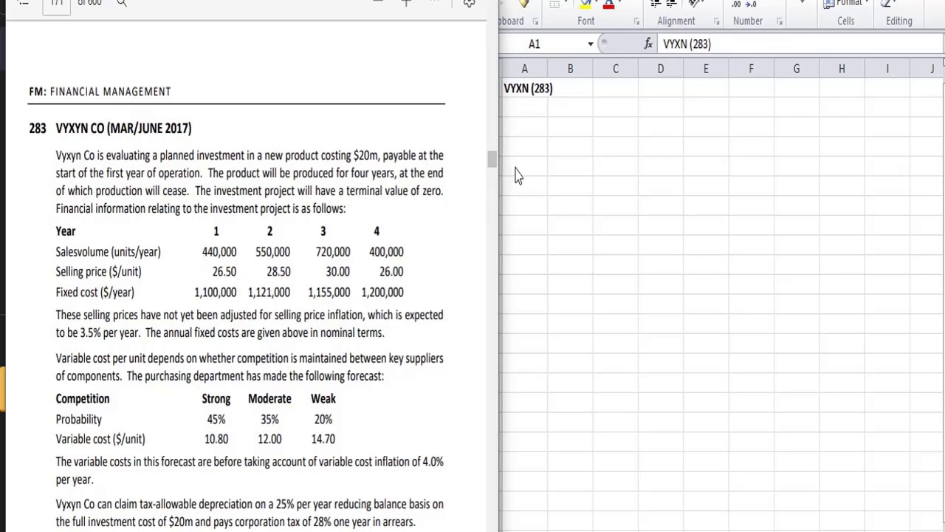
left_click(536, 126)
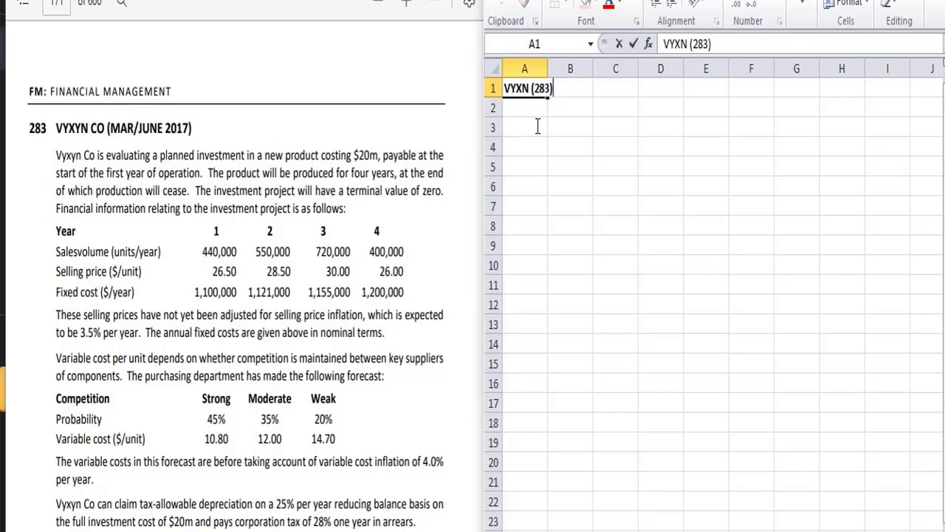
left_click(536, 126)
type("Year")
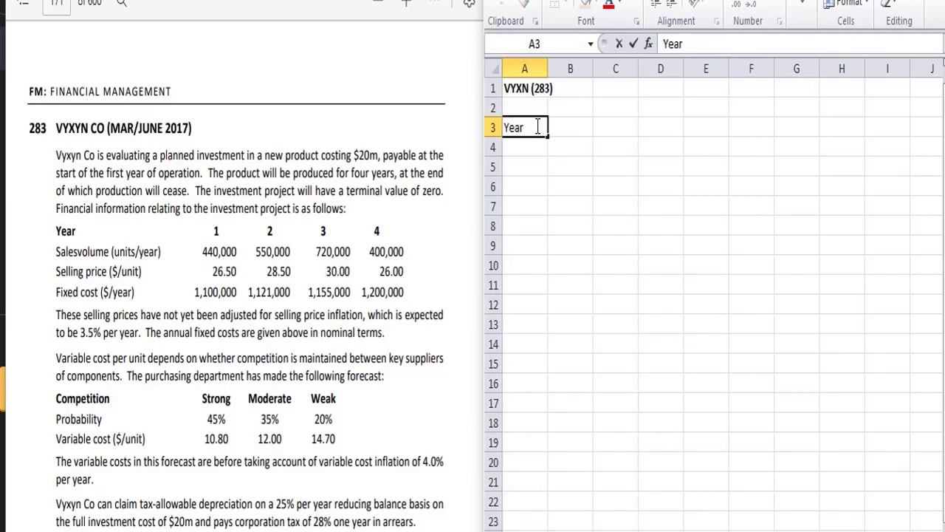
key("Tab")
type("0")
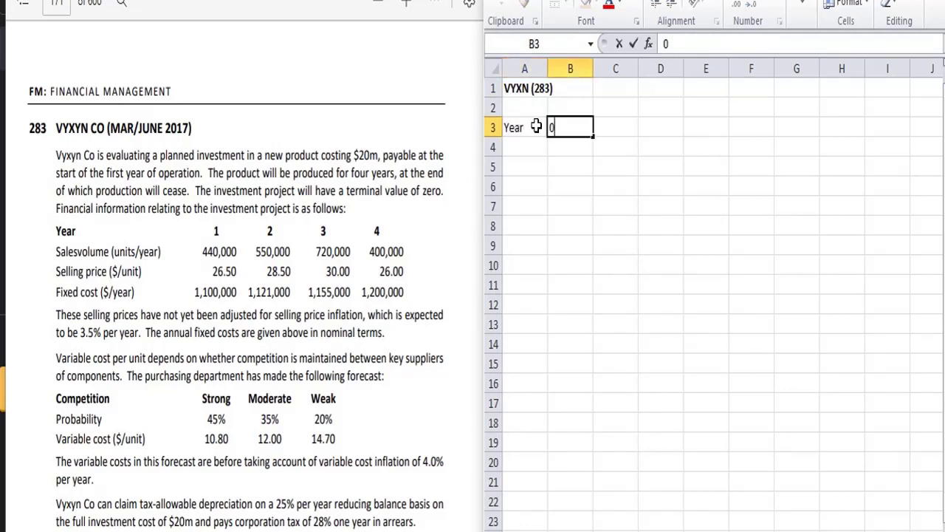
key("Up")
key("Left")
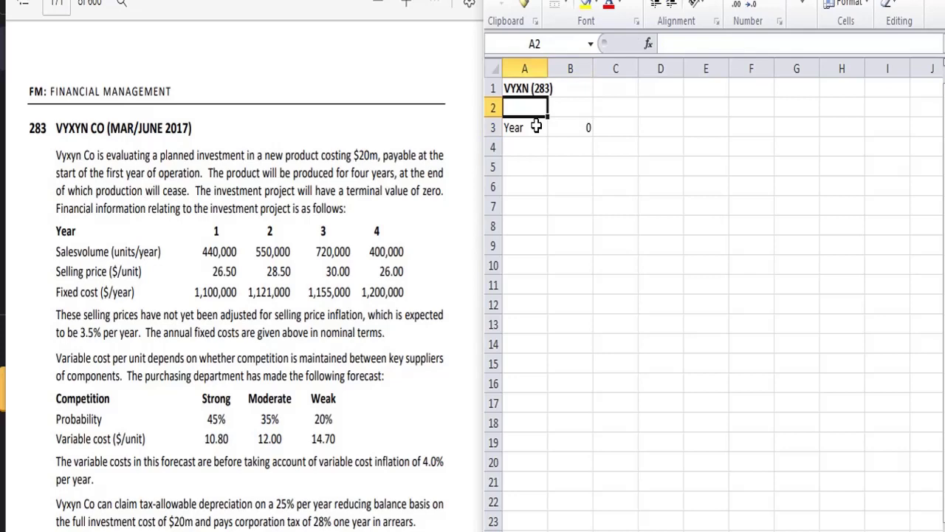
type("$'000")
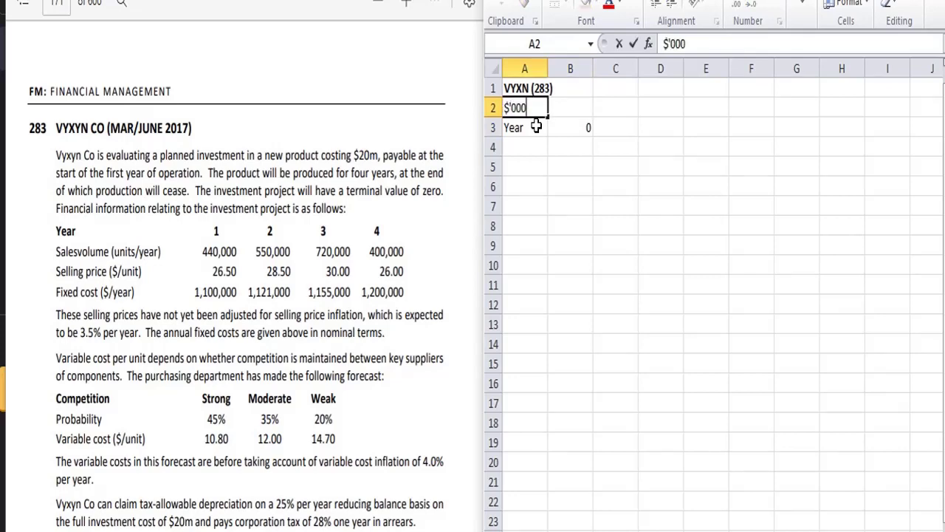
key("Return")
key("Return")
key("Return")
key("Return")
key("Return")
Enter the label 'Initial Inv' in A9 with -20000 beside it
key("Down")
key("Down")
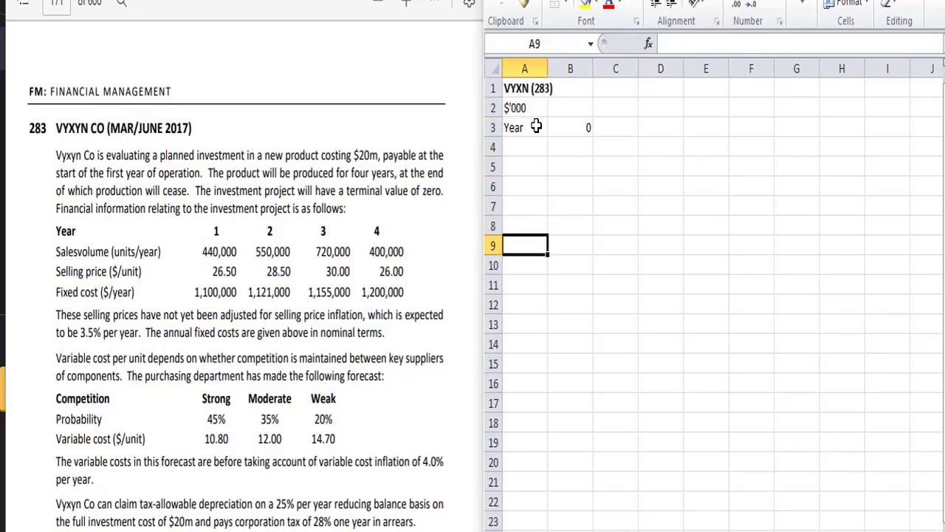
type("Initail In")
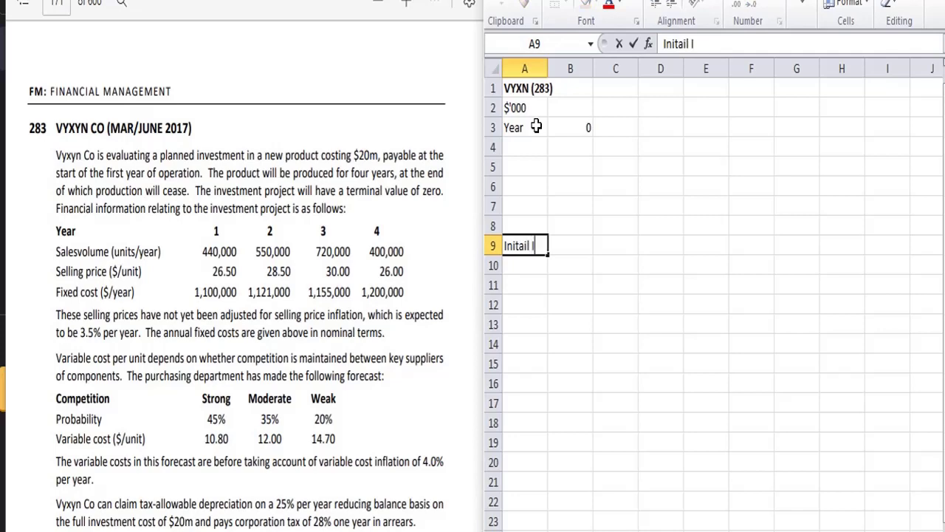
key("BackSpace")
key("BackSpace")
key("BackSpace")
key("BackSpace")
key("BackSpace")
key("BackSpace")
type("ial Inv")
key("Tab")
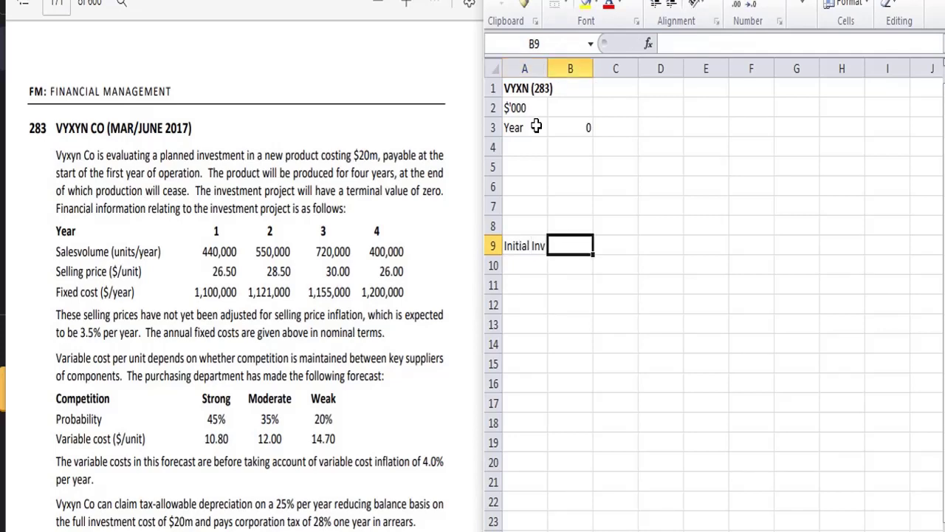
type("-20000")
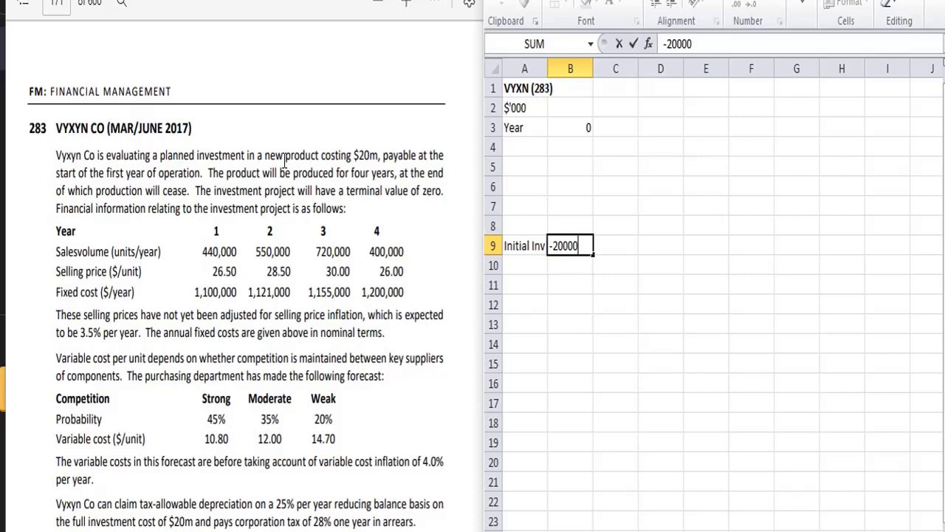
Extend the Year row with years 1, 2, 3 and 4 in C3:F3
left_click(608, 128)
type("1")
key("Tab")
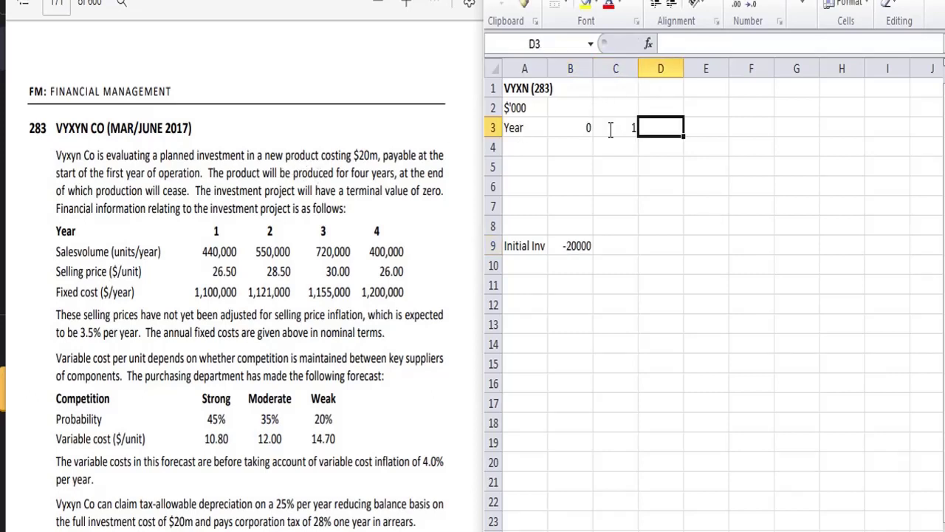
type("2")
key("Tab")
type("3")
key("Tab")
type("4")
key("Down")
key("Left")
key("Left")
key("Left")
key("Left")
key("Left")
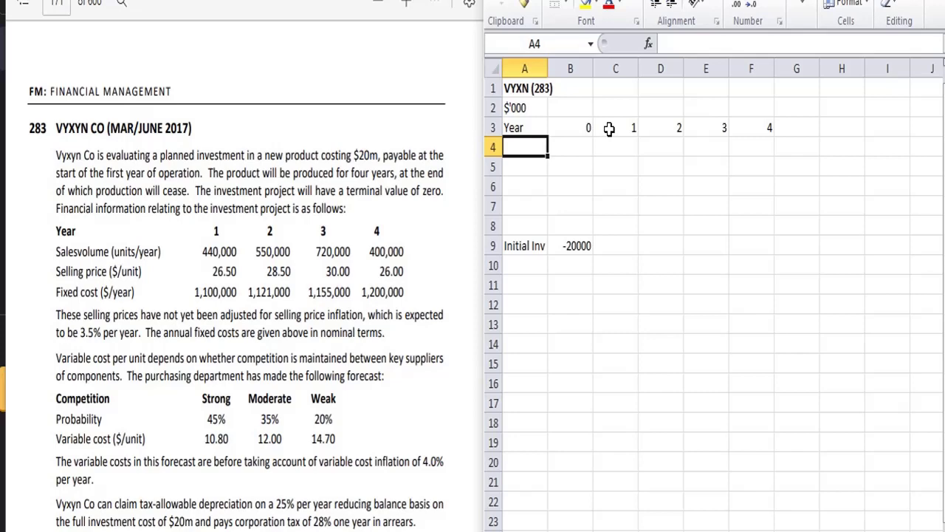
Add a 'Unit' row in row 4 with 440, 550, 720 and 400
key("Down")
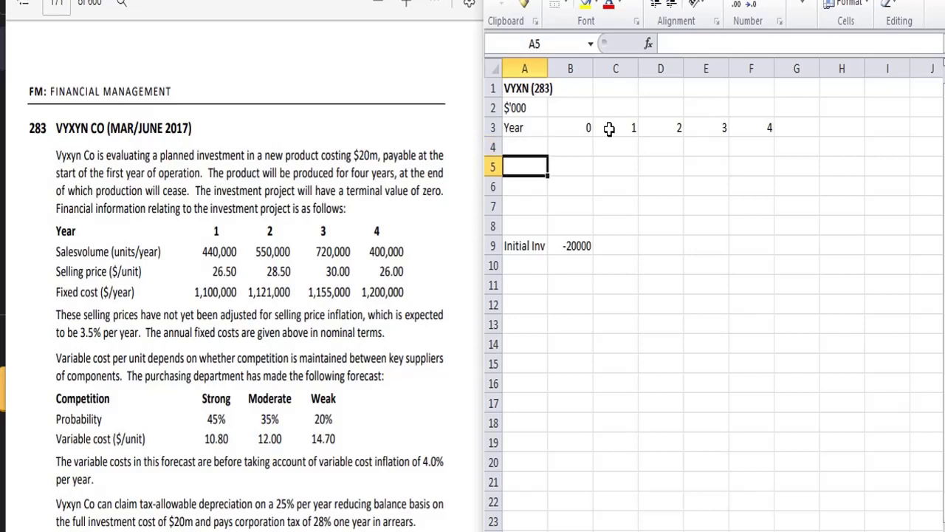
key("Up")
type("Unit")
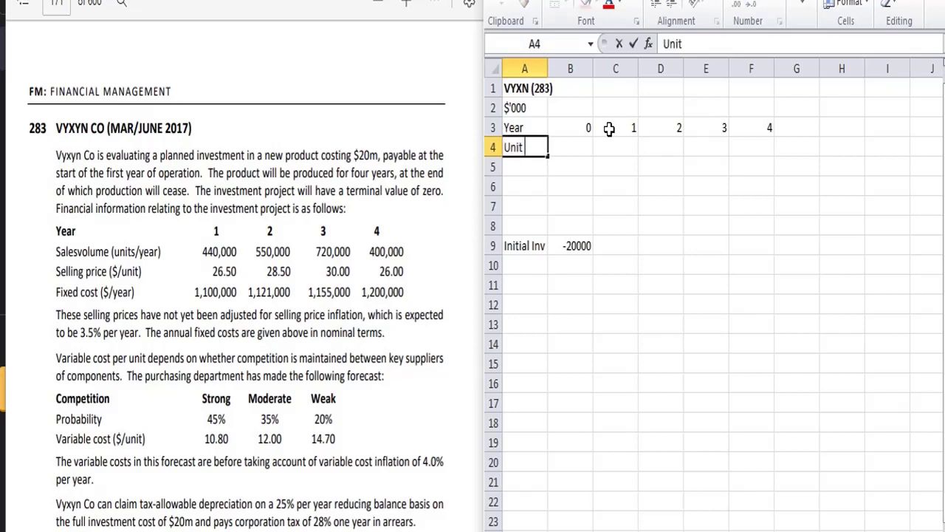
key("Tab")
type("440")
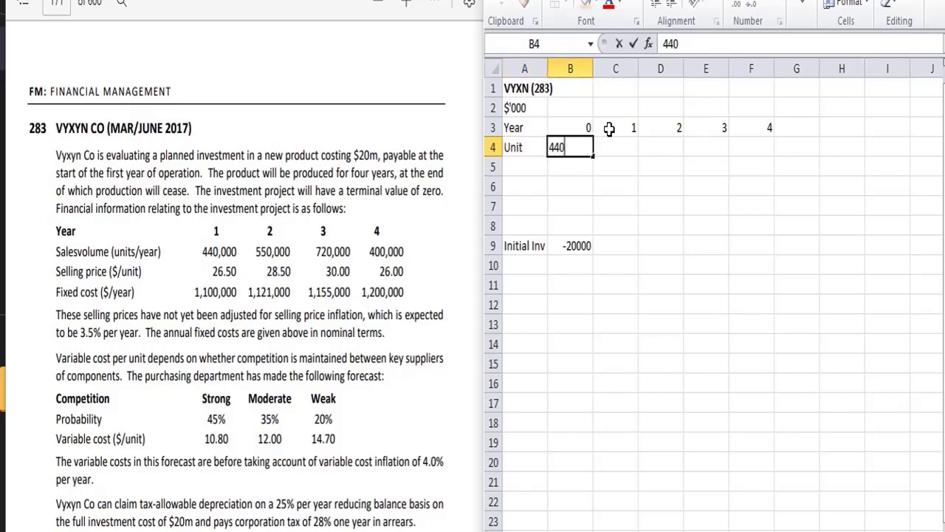
key("Tab")
type("550")
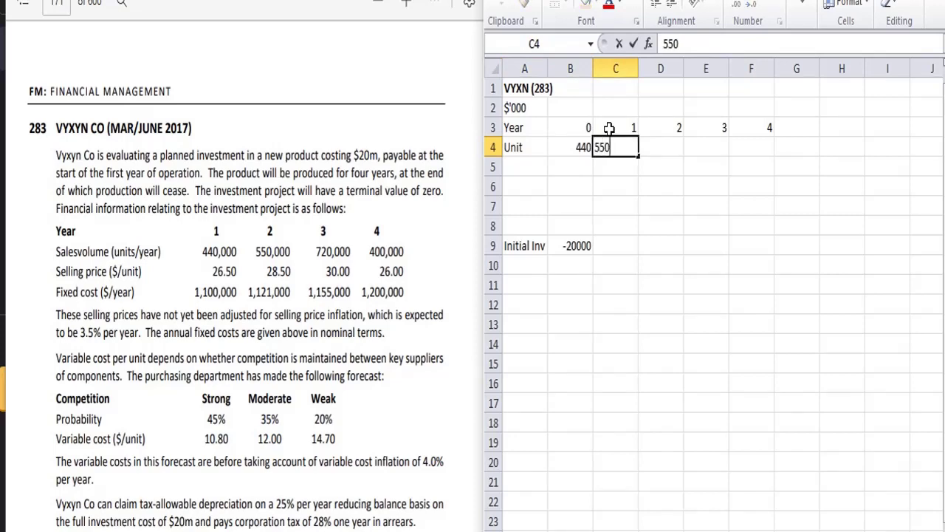
key("Tab")
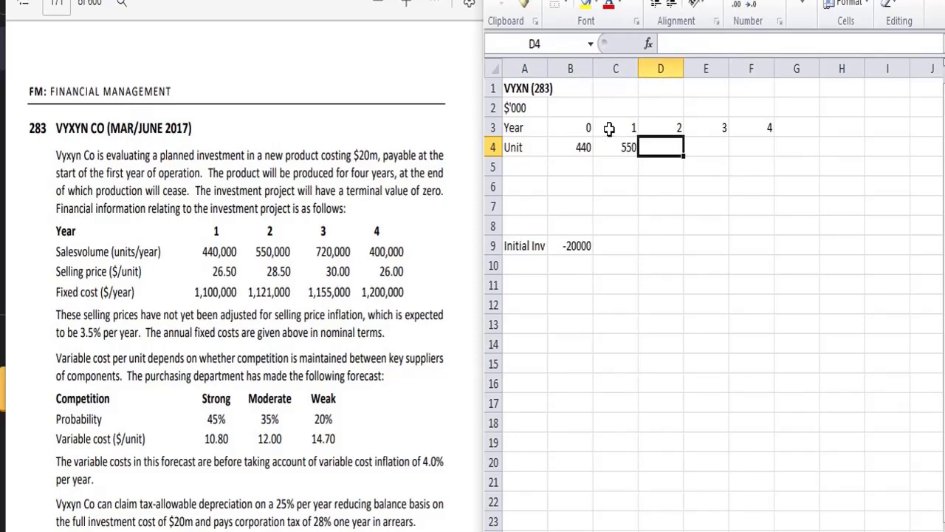
type("720")
key("Tab")
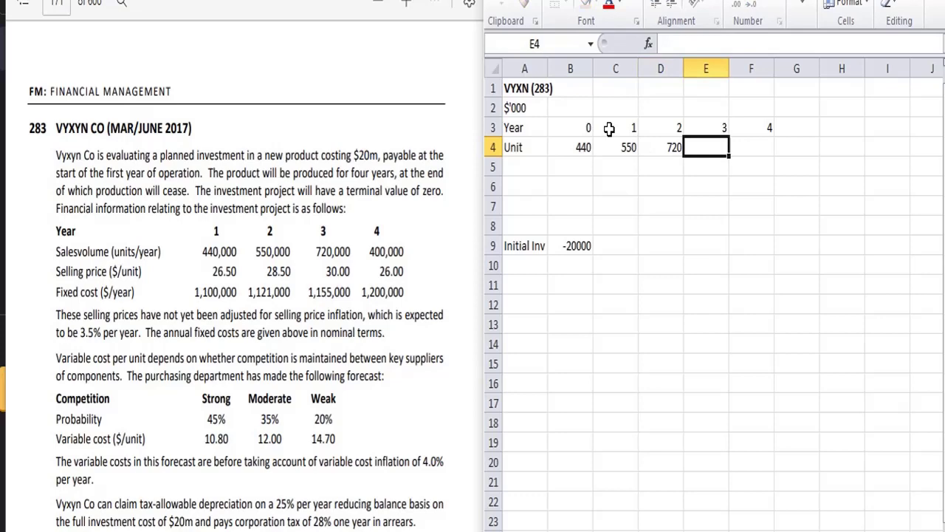
type("400")
key("Tab")
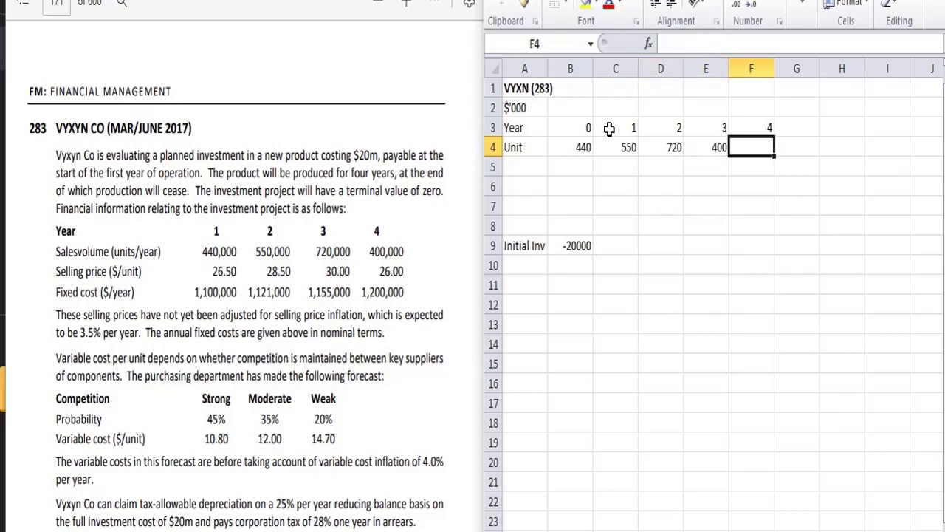
Shift the four unit figures one column right so they sit under years 1–4
key("Left")
key("Left")
key("Left")
key("Left")
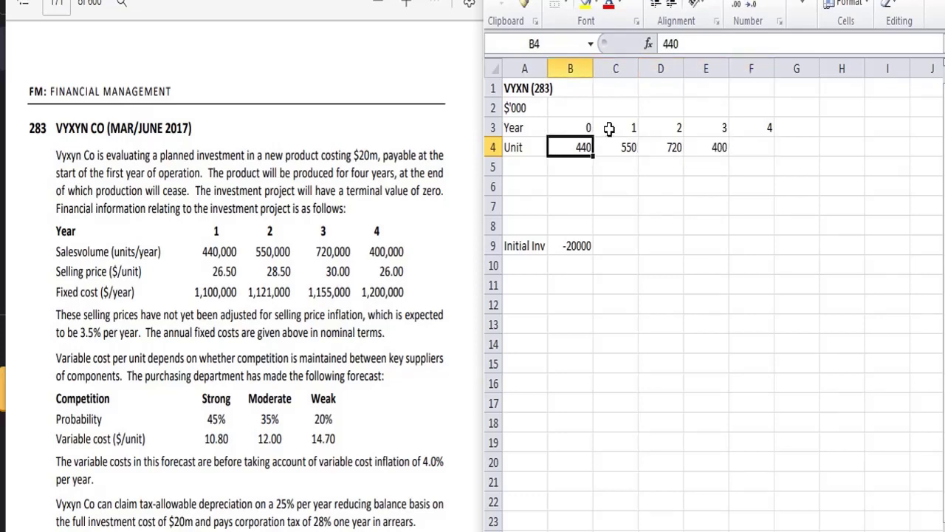
key("shift+Right")
key("shift+Right")
key("shift+Right")
key("ctrl+x")
key("Right")
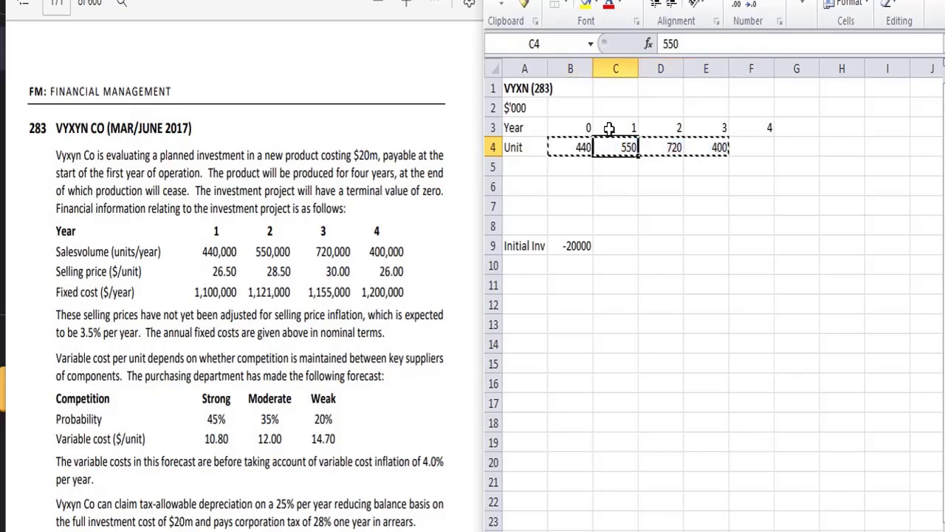
key("ctrl+v")
key("Down")
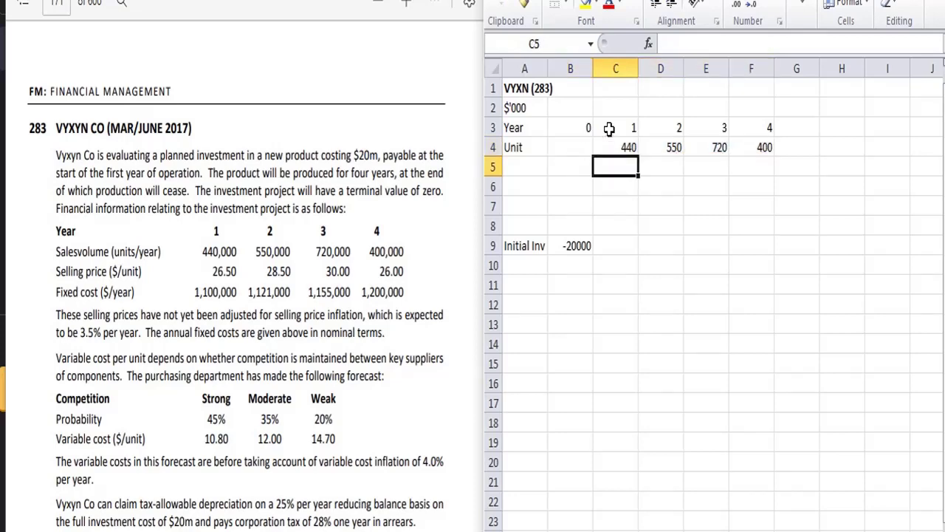
key("Left")
key("Left")
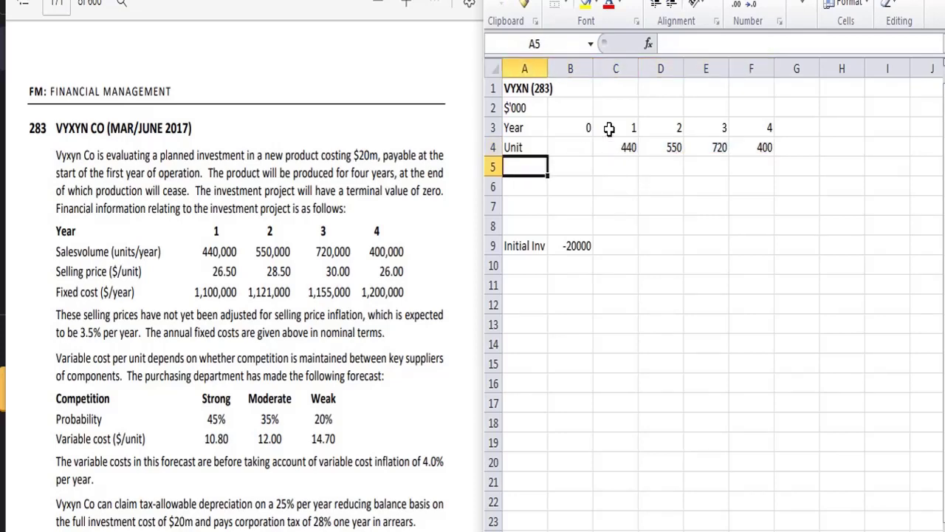
Label row 5 'Sp in real terms'
type("Sp")
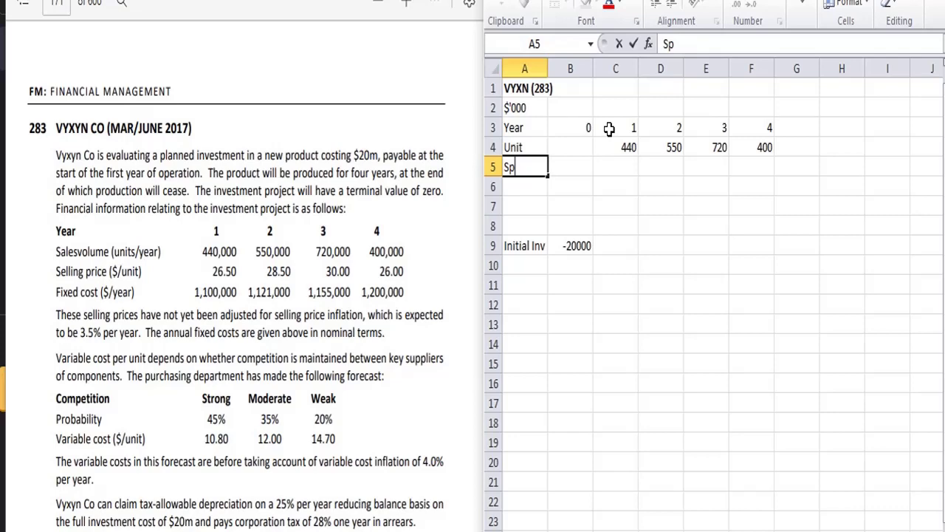
type("in reakl")
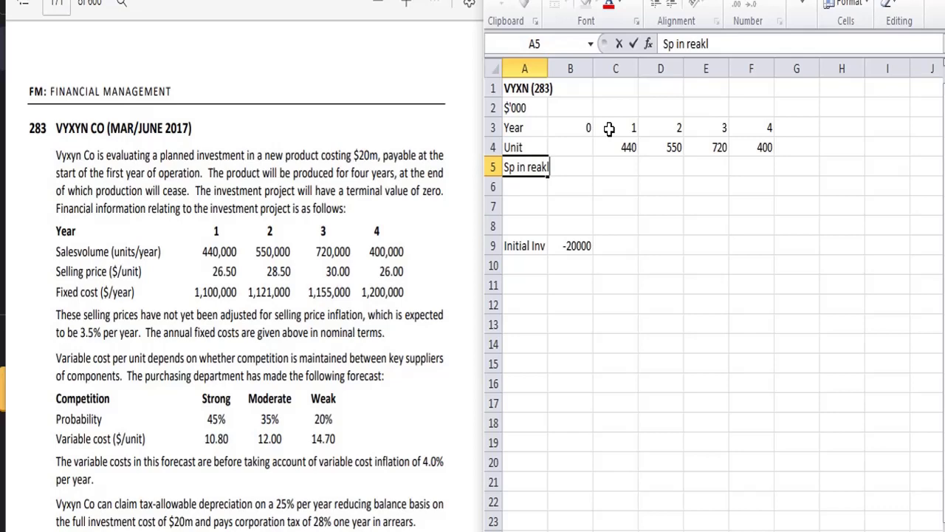
key("BackSpace")
key("BackSpace")
type("l")
key("BackSpace")
type("l terms")
key("Tab")
key("Tab")
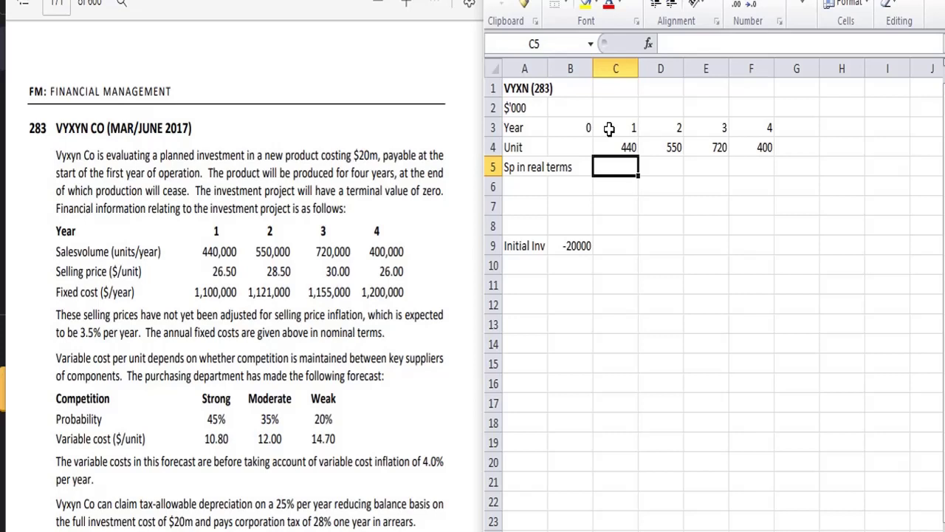
Enter real selling prices 26.5, 28.5, 30 and 26 for years 1–4
type("26.5")
key("Tab")
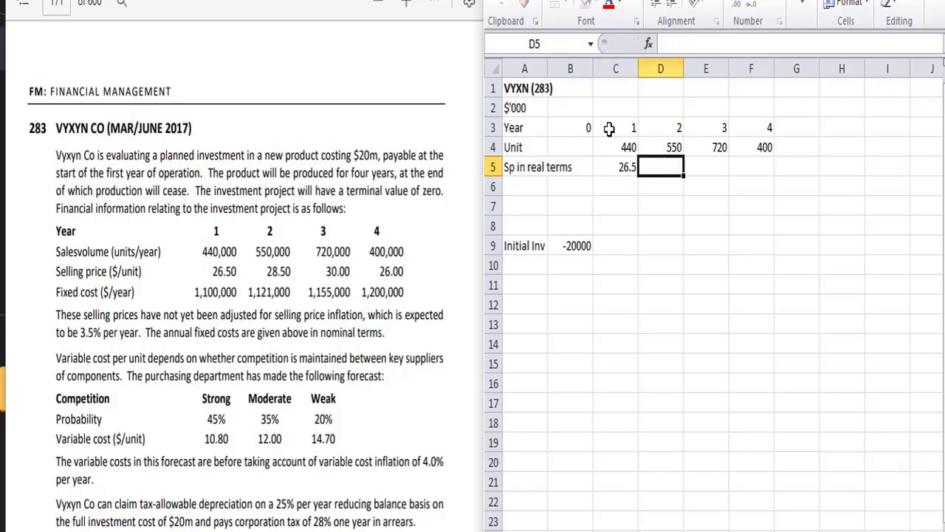
type("28.5")
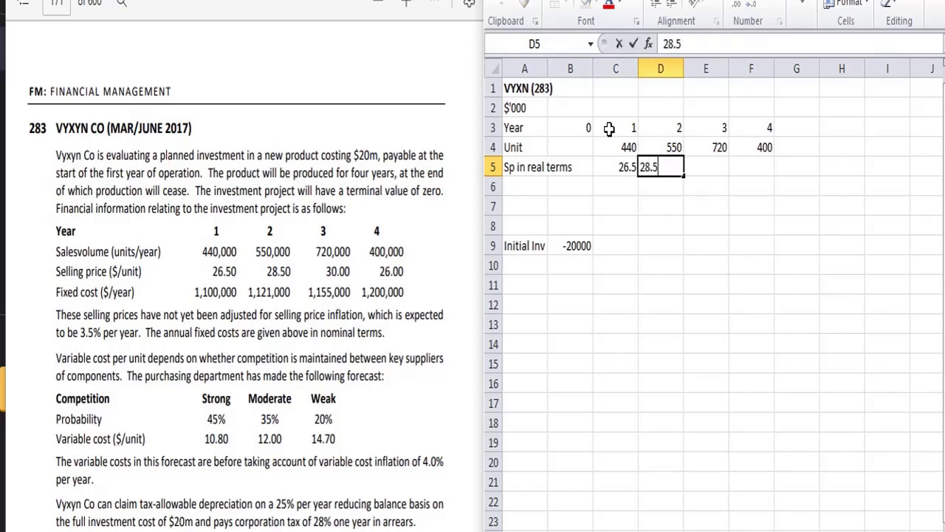
key("Tab")
type("30")
key("Tab")
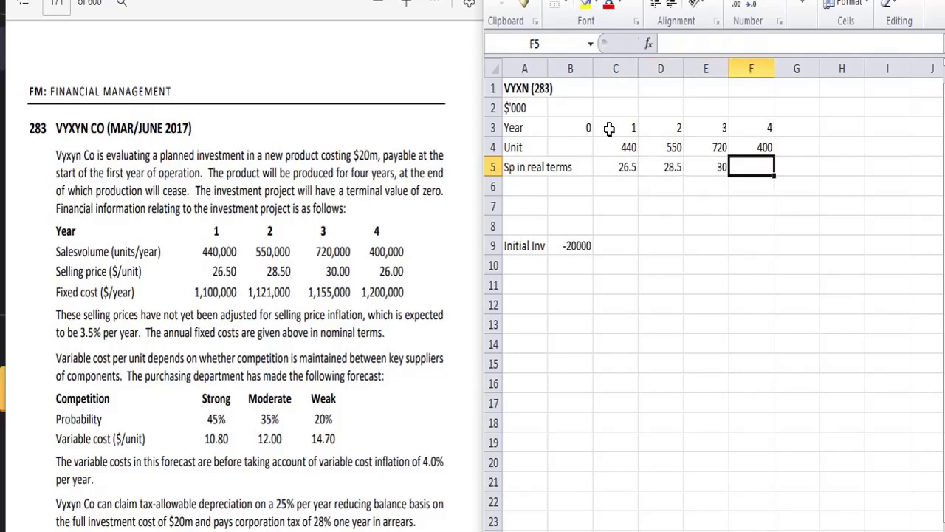
type("26.")
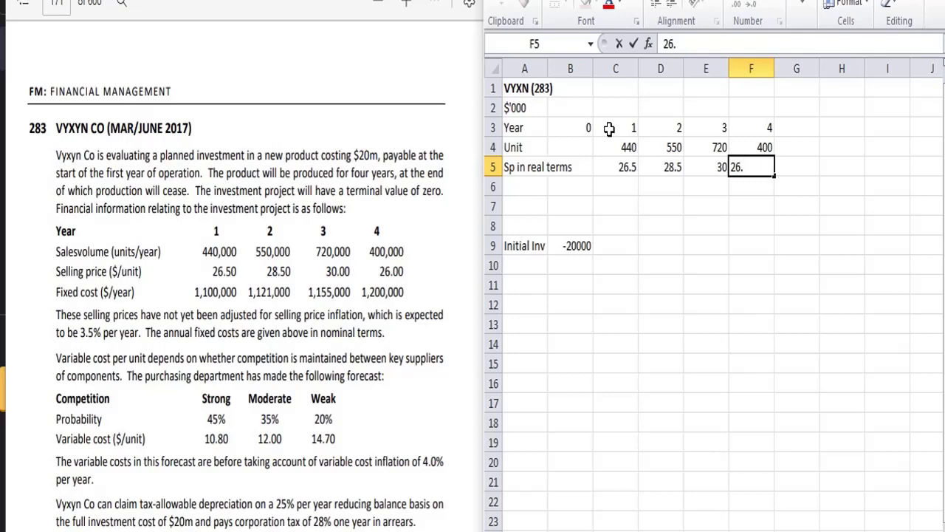
key("Return")
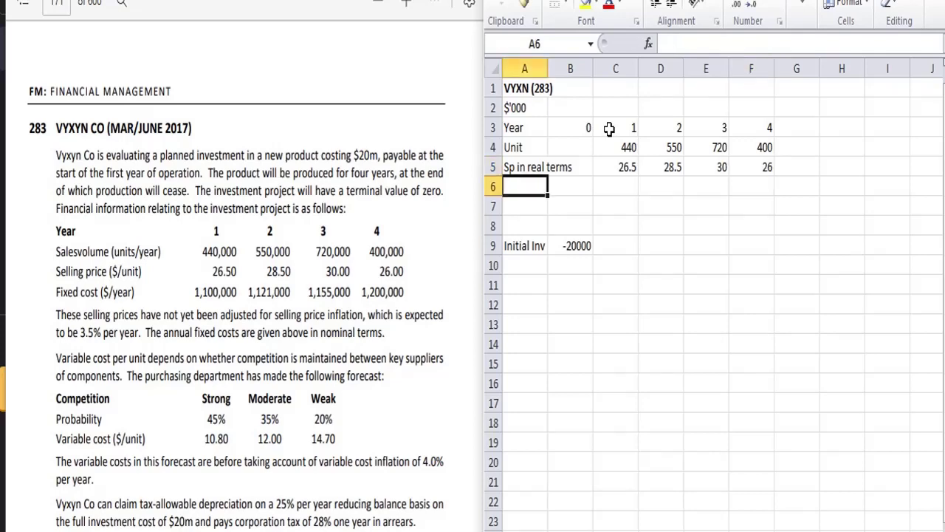
Label row 6 'Sp in nominal terms' and enter =C5*(1+3.5%)^C3 in C6
type("Sp in n")
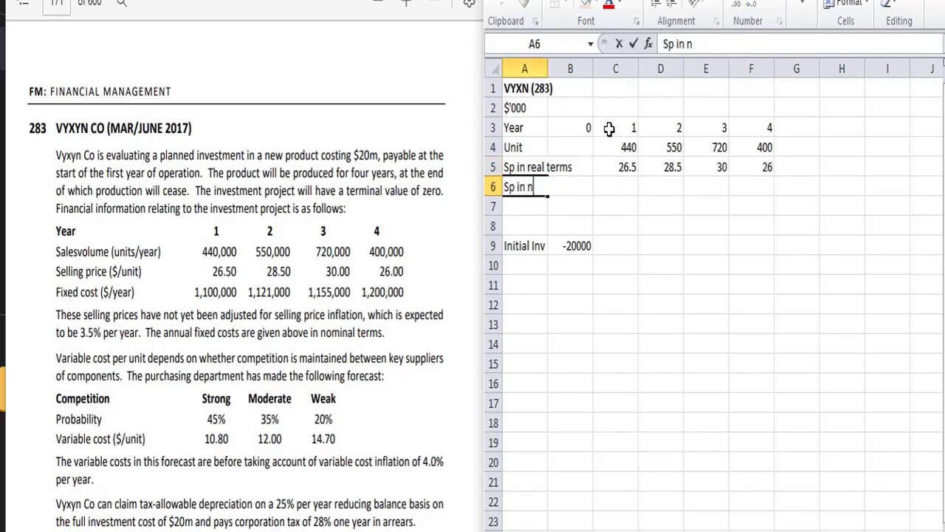
type("ominal ters")
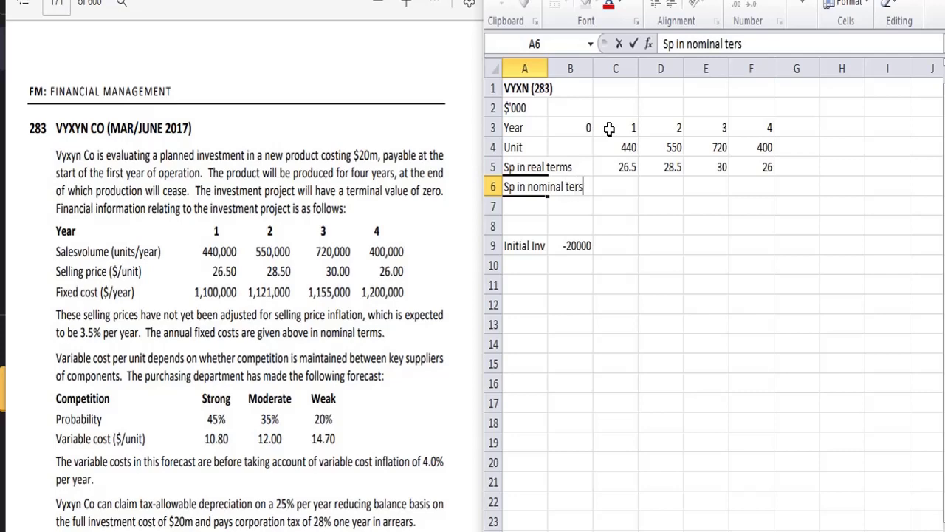
key("BackSpace")
type("ms")
key("Tab")
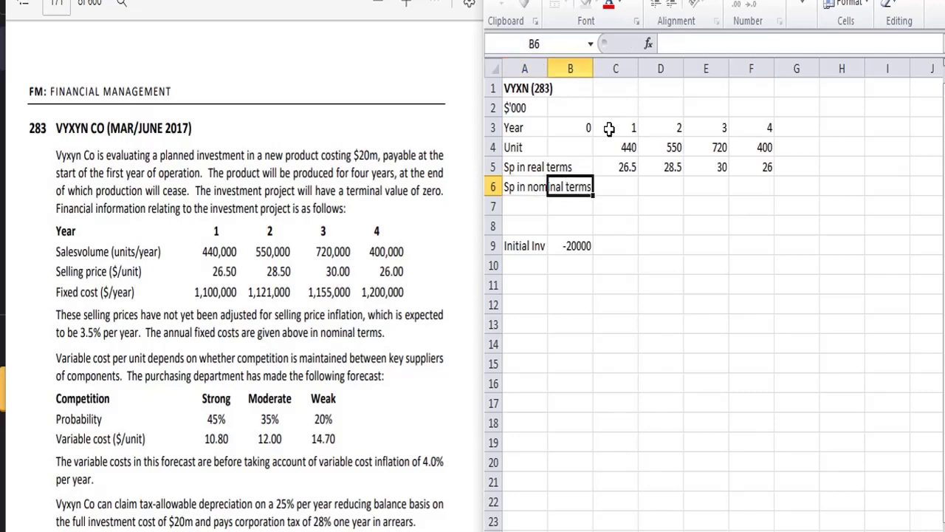
key("Tab")
type("=")
key("Up")
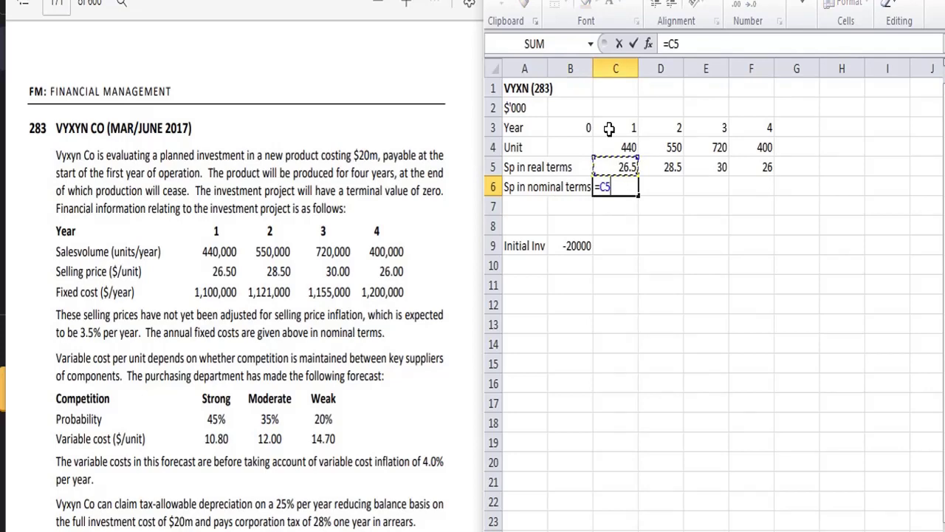
type("*(1+")
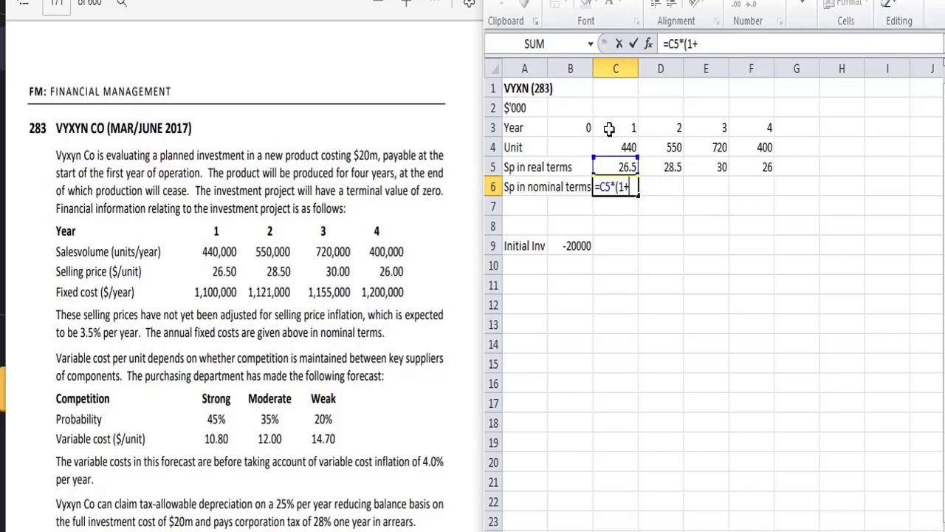
type("3.5%)^")
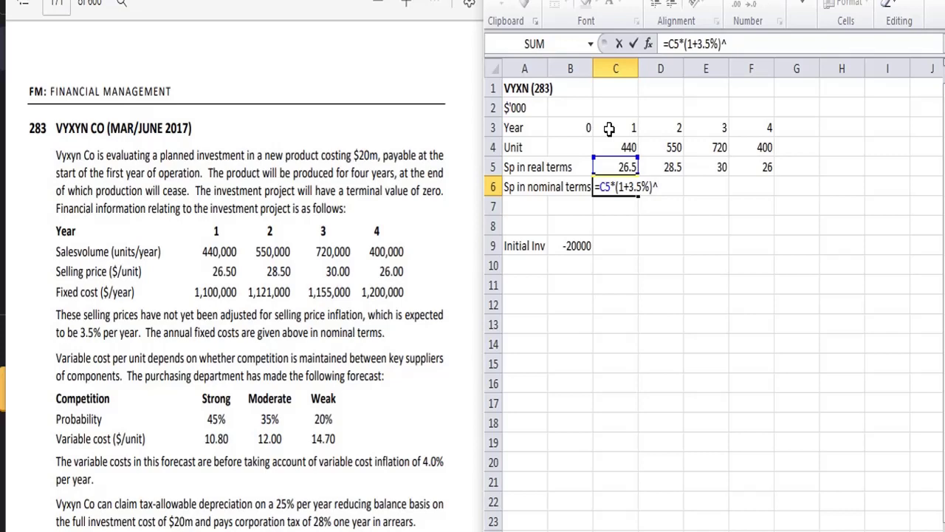
left_click(609, 128)
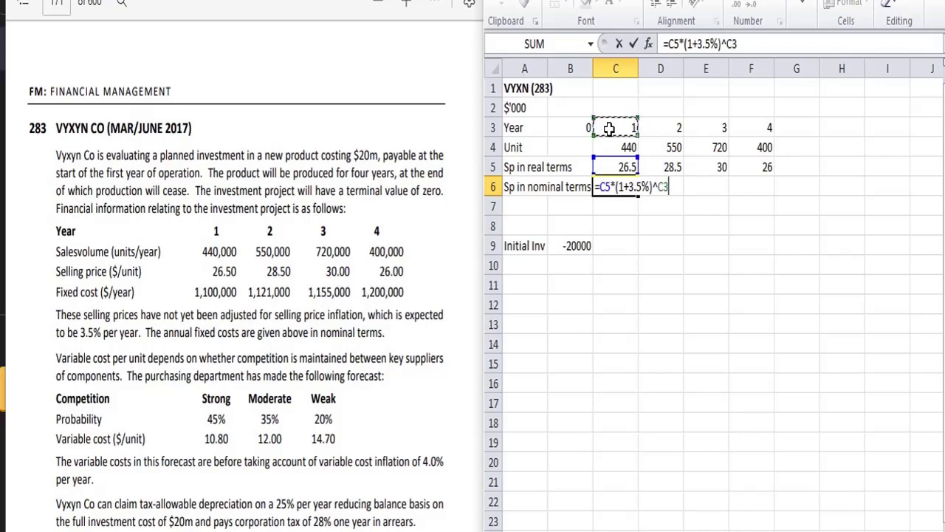
key("Tab")
Copy the nominal price formula into D6:F6 and display the row to two decimals
key("Left")
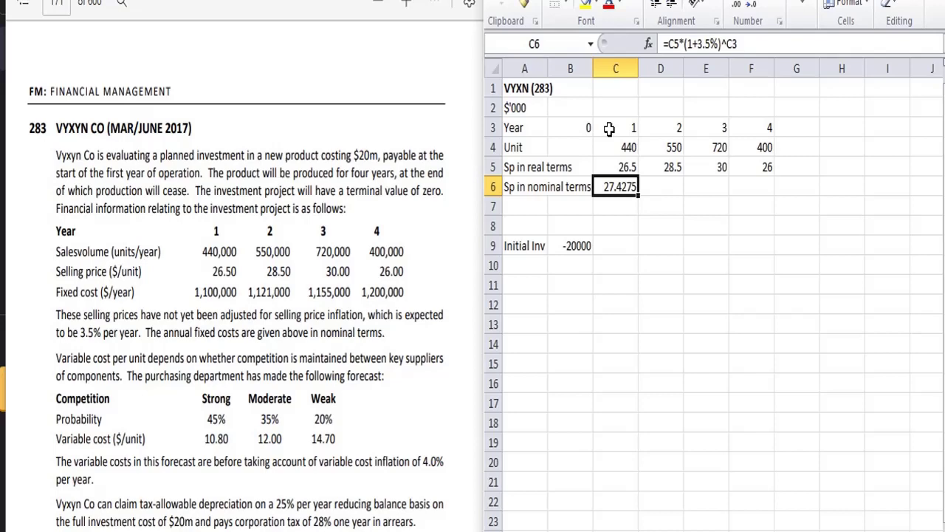
key("ctrl+c")
key("shift+Right")
key("shift+Right")
key("shift+Right")
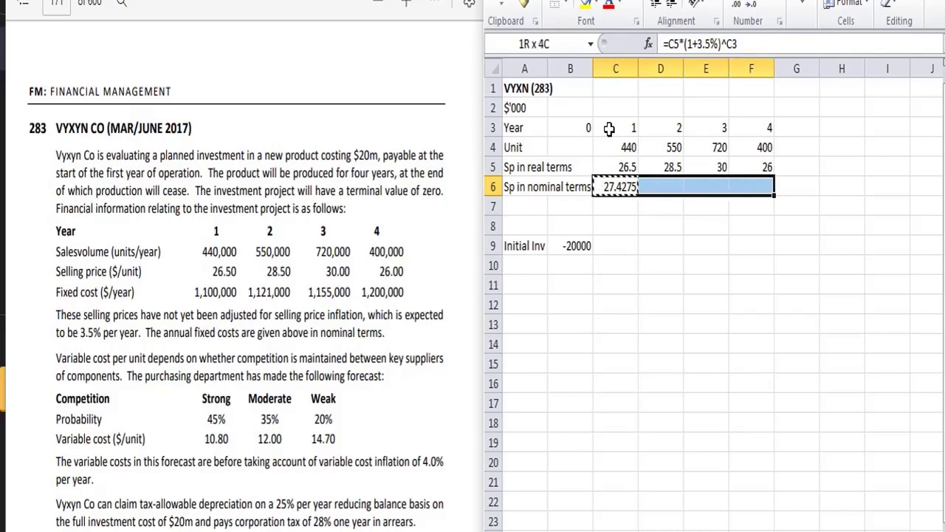
key("ctrl+v")
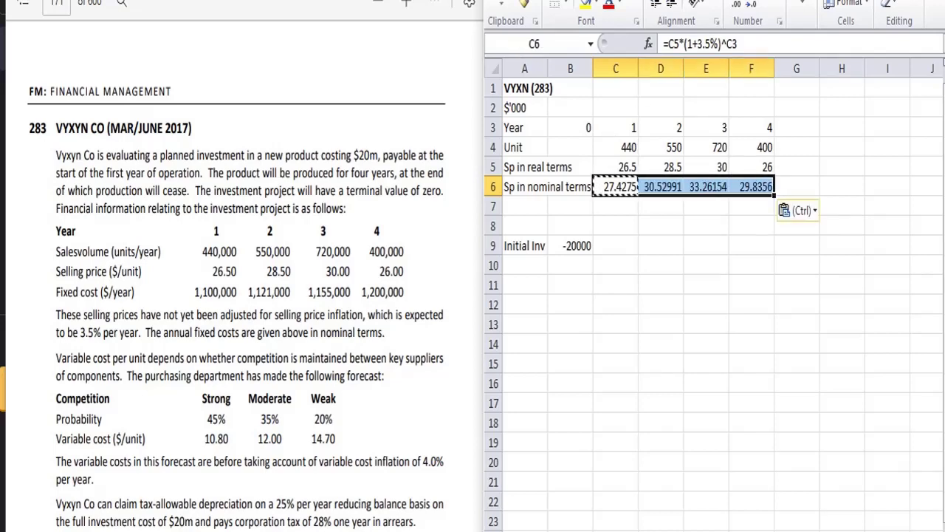
left_click(753, 5)
left_click(753, 5)
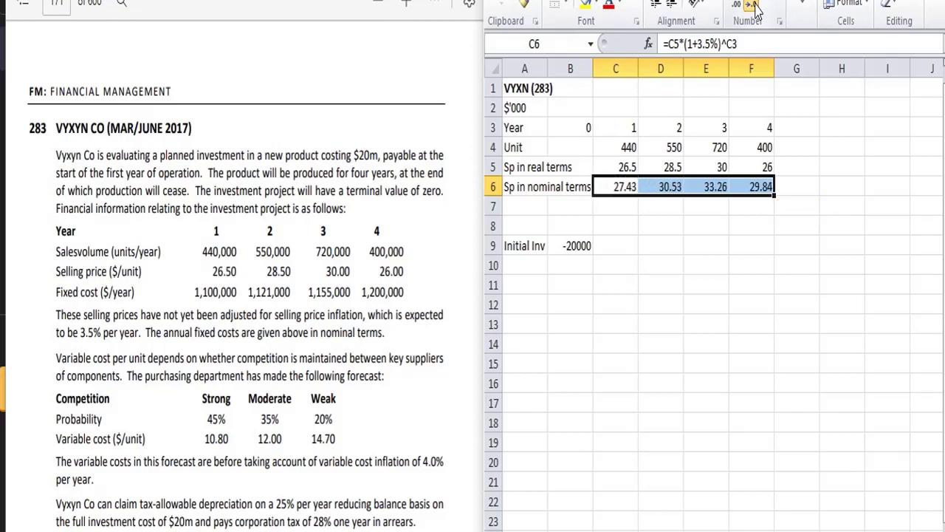
left_click(754, 6)
left_click(733, 5)
key("Down")
Move the Initial Inv label and -20000 from A9:B9 down to A14:B14
key("Left")
key("Left")
key("Down")
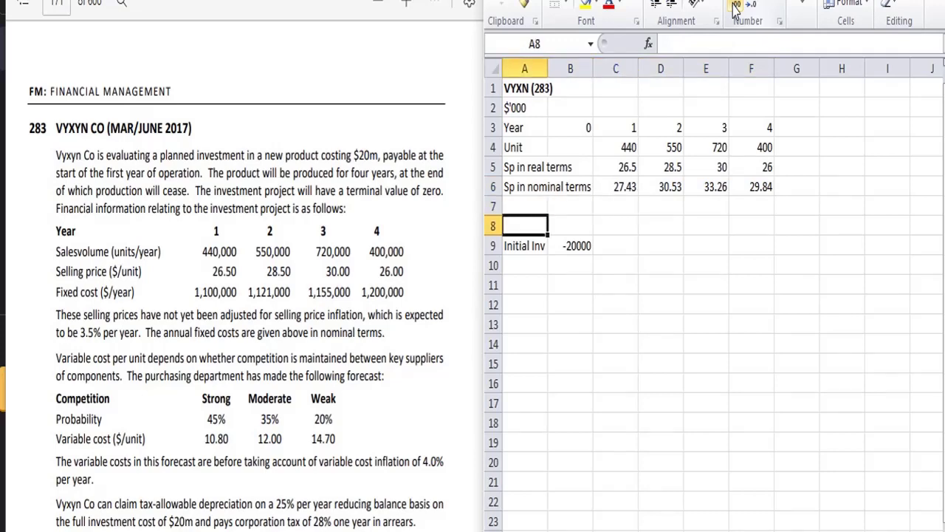
key("Down")
key("shift+Right")
key("ctrl+c")
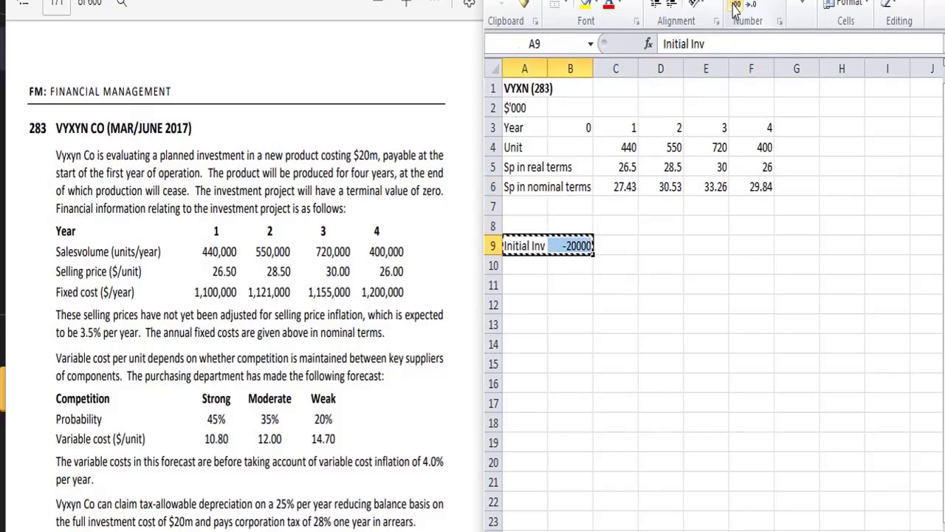
key("Down")
key("Down")
key("Down")
key("Down")
key("Down")
key("ctrl+v")
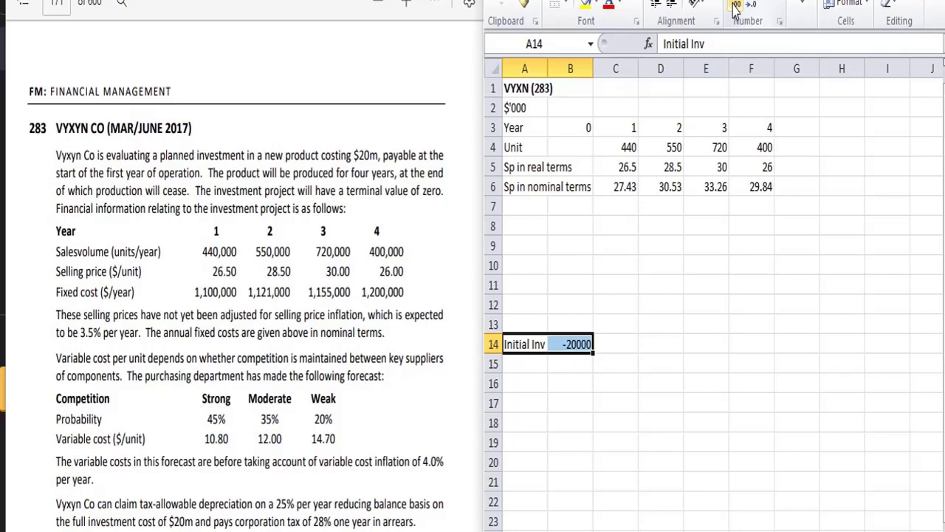
Add the label 'Revenue' in A10
left_click(532, 206)
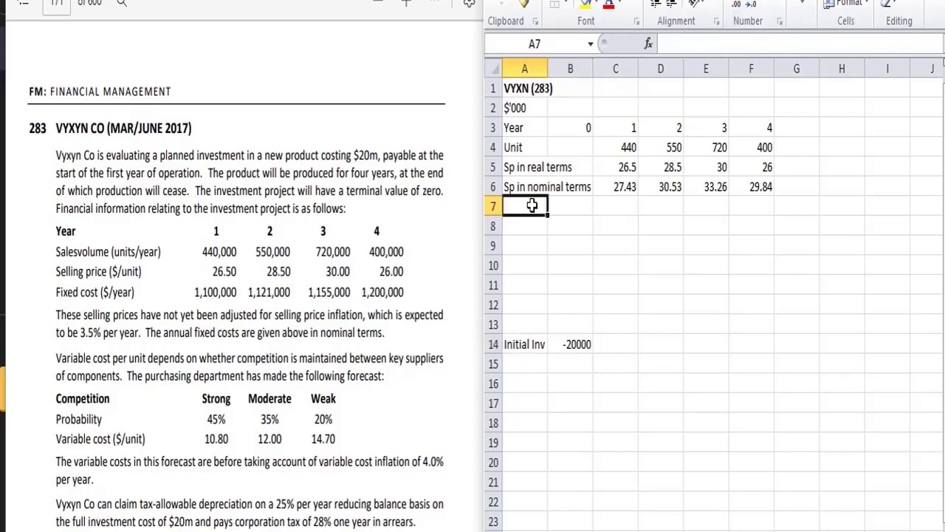
left_click(519, 325)
type("R")
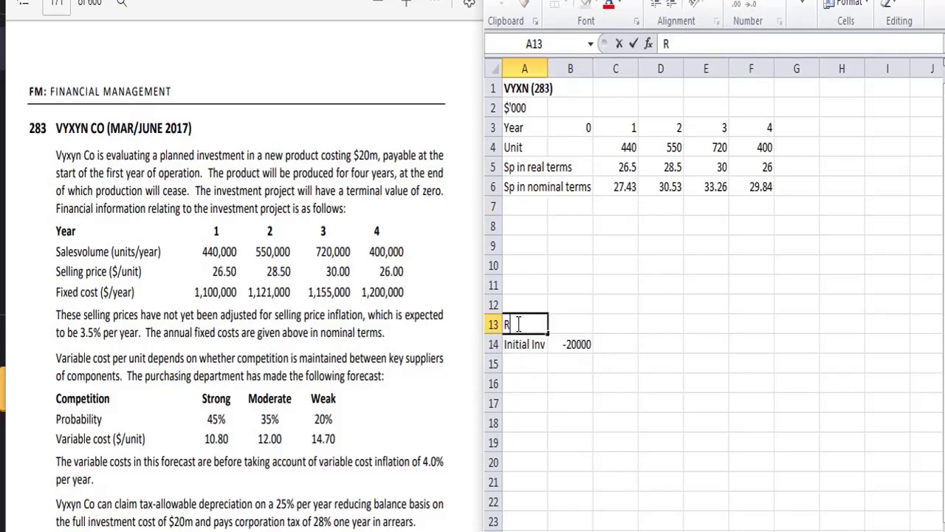
key("BackSpace")
key("Up")
key("Up")
key("Up")
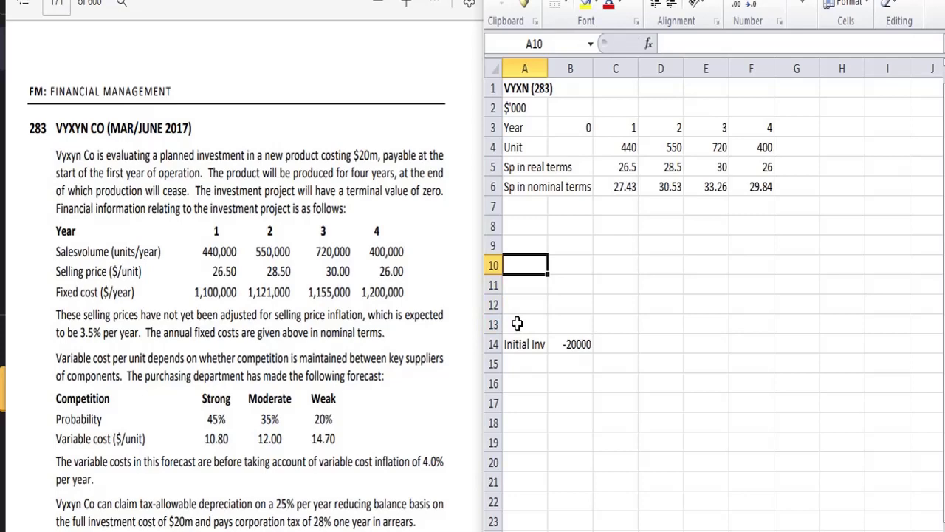
type("Revenue")
key("Tab")
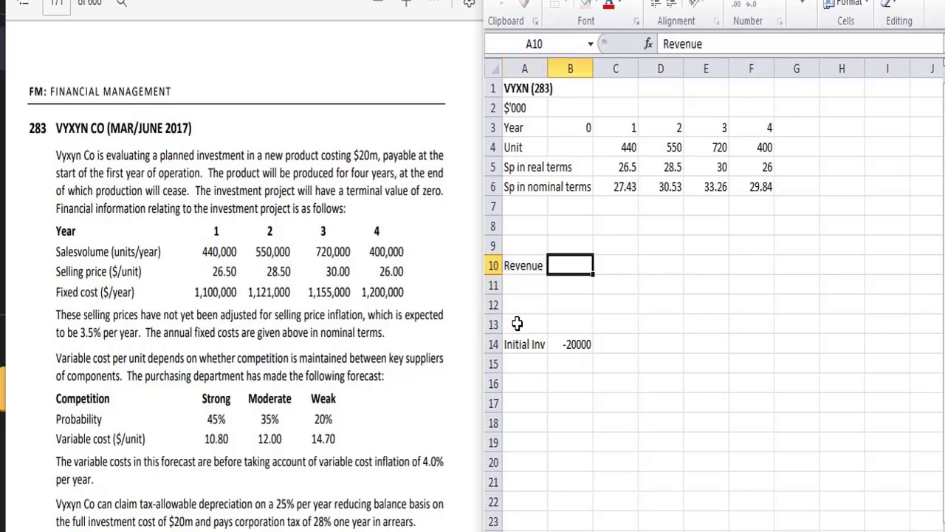
Enter the year 1 revenue formula =C4*C6 in C10
key("Tab")
type("=")
key("Up")
key("Up")
key("Up")
key("Up")
key("Up")
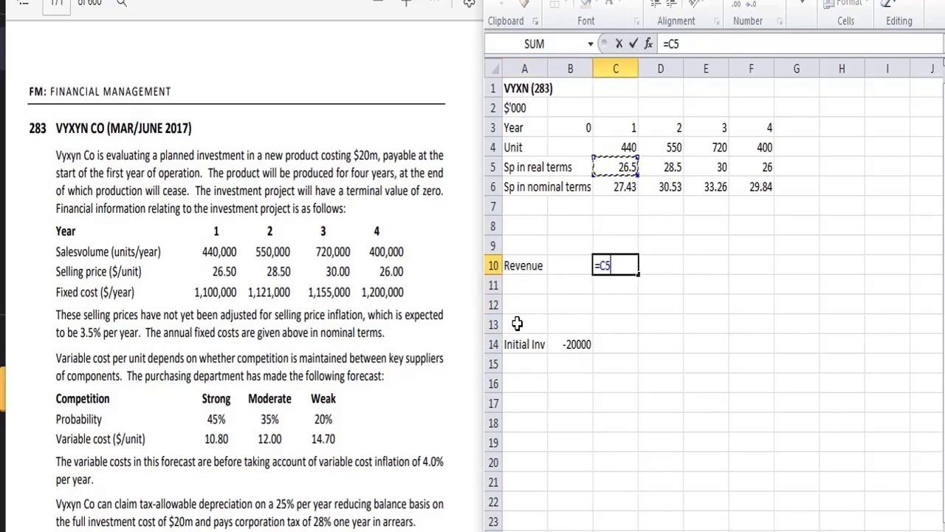
key("Up")
type("*")
key("Up")
key("Up")
key("Up")
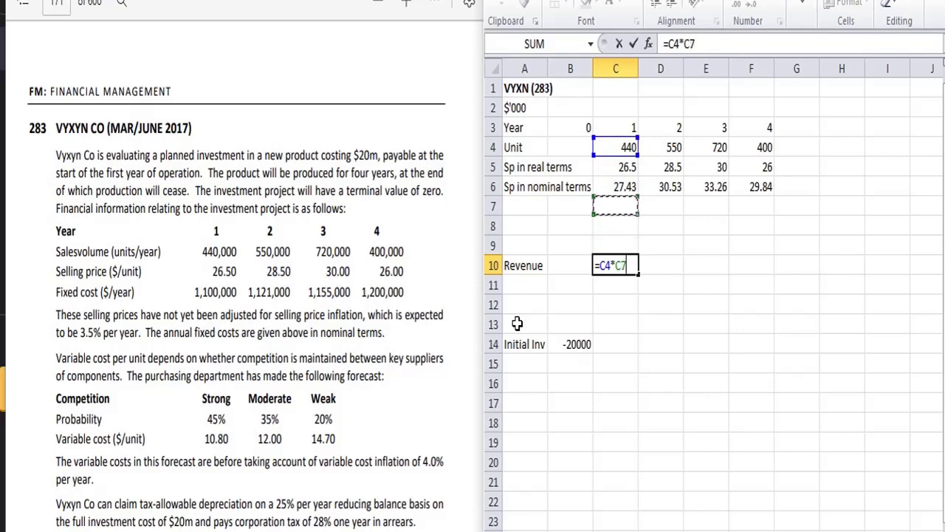
key("Up")
key("Tab")
Fill the revenue formula into D10:F10, giving 16791.45, 23948.31 and 11934.24
key("Left")
key("ctrl+c")
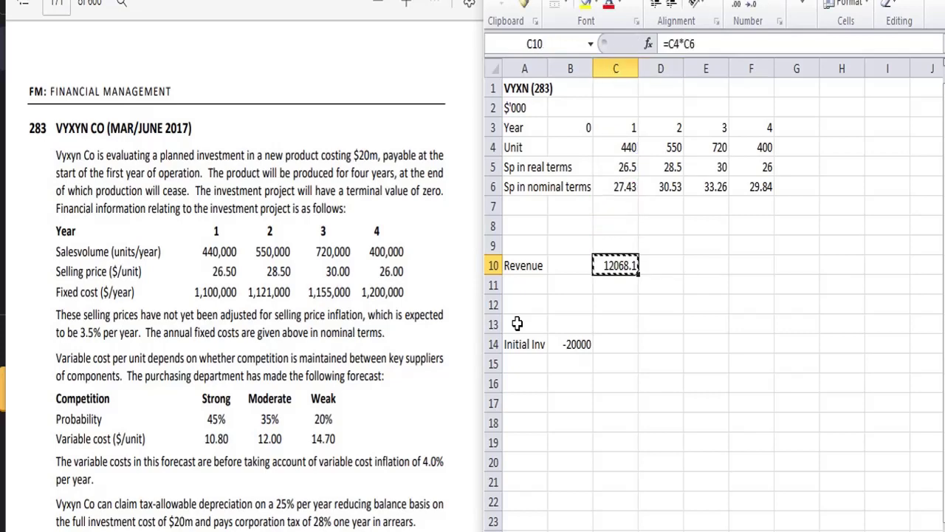
key("shift+Right")
key("shift+Right")
key("shift+Right")
key("ctrl+v")
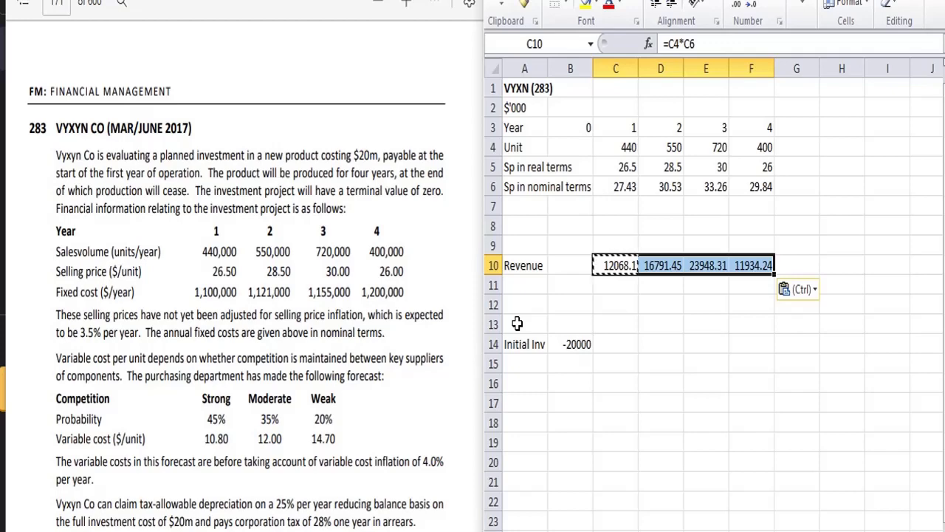
key("Up")
key("Up")
key("Up")
key("Left")
key("Left")
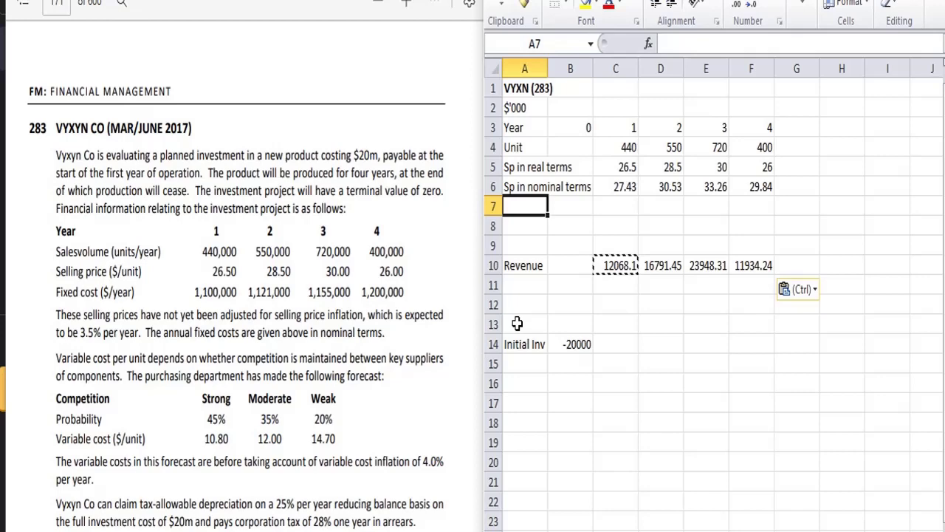
Add an 'FC' row with fixed costs -1100, -1121, -1155 and -1200 for years 1–4
key("Down")
key("Down")
key("Down")
key("Down")
key("Down")
key("Down")
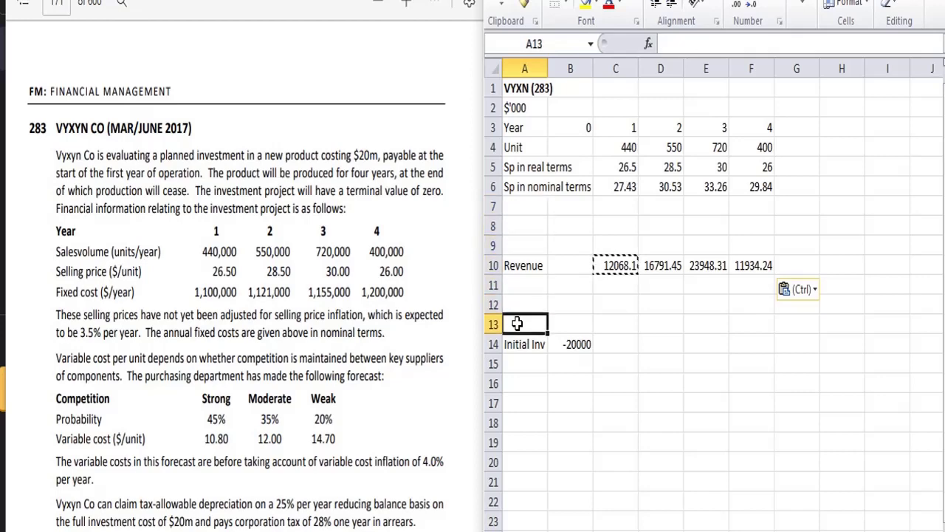
type("FC")
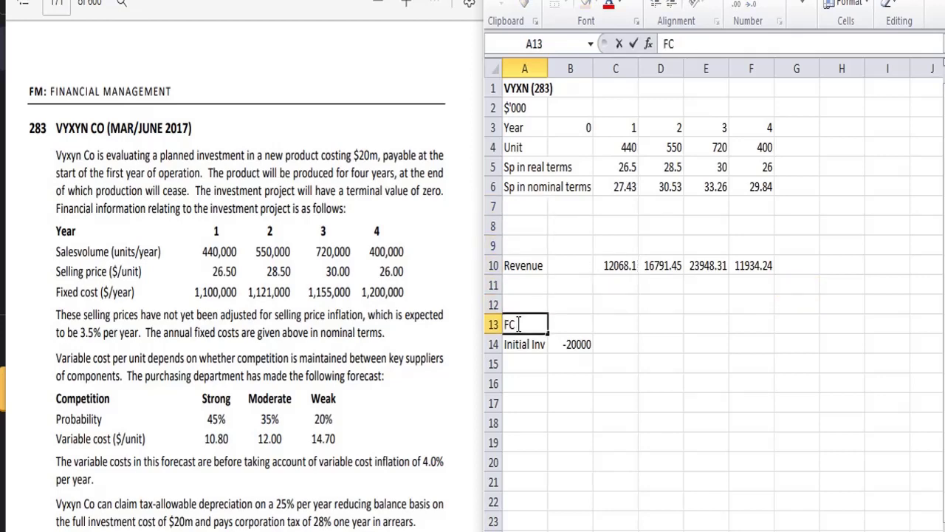
key("Right")
key("Right")
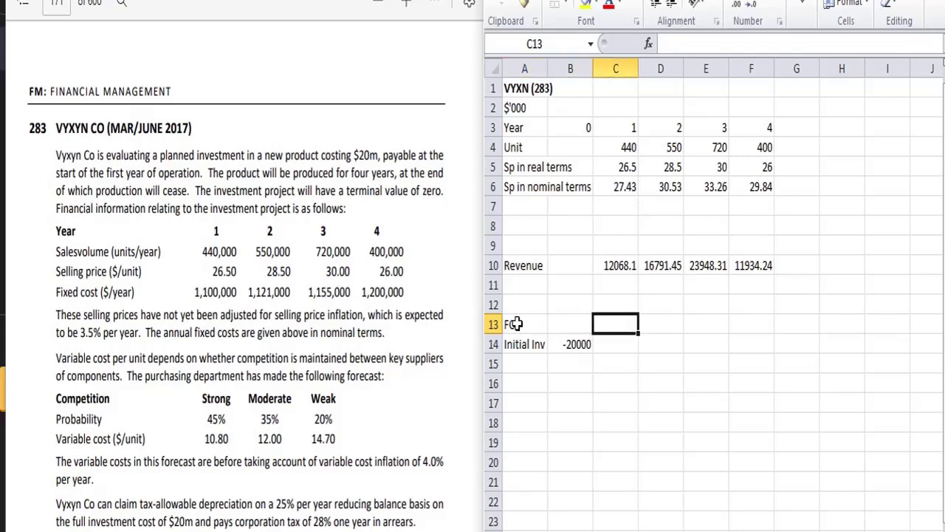
type("-")
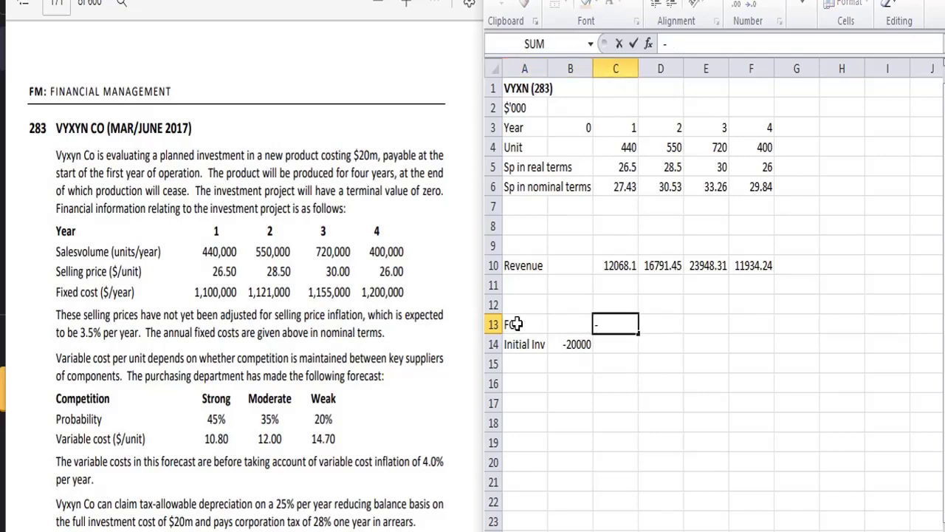
type("1100")
key("Right")
type("112")
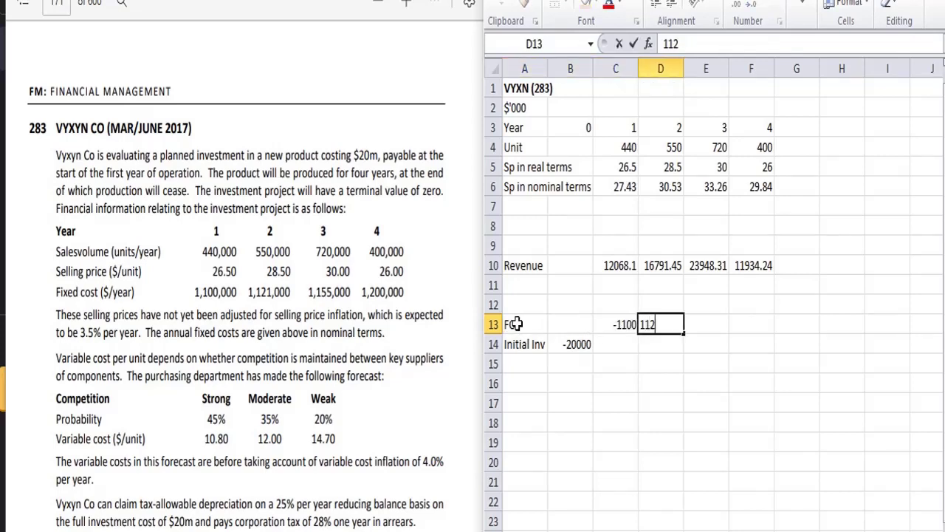
type("1")
key("BackSpace")
key("BackSpace")
key("BackSpace")
key("BackSpace")
type("-1")
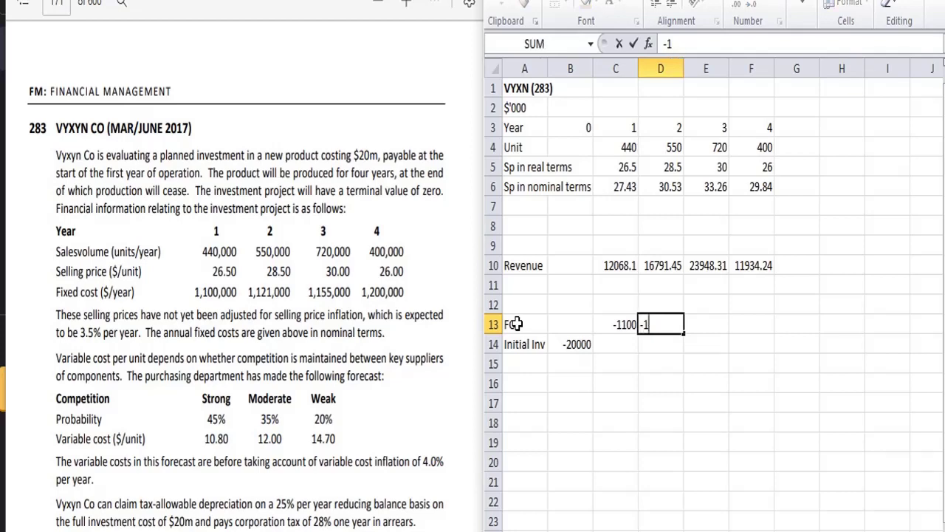
type("12")
key("BackSpace")
type("121")
key("Right")
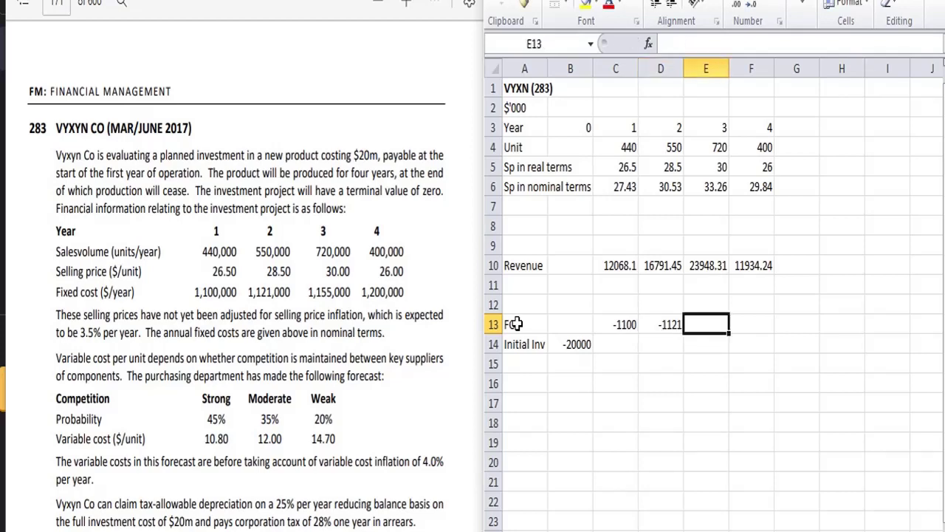
type("-1155")
key("Right")
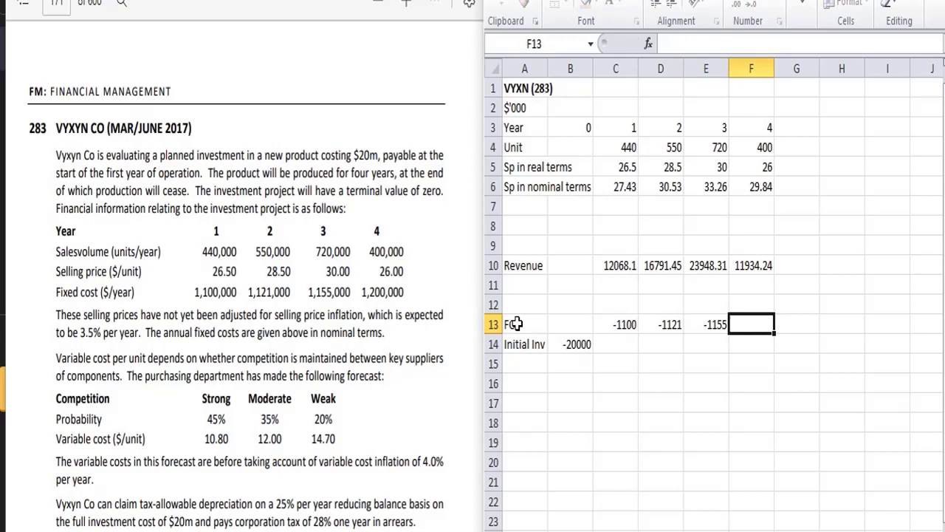
type("-1200")
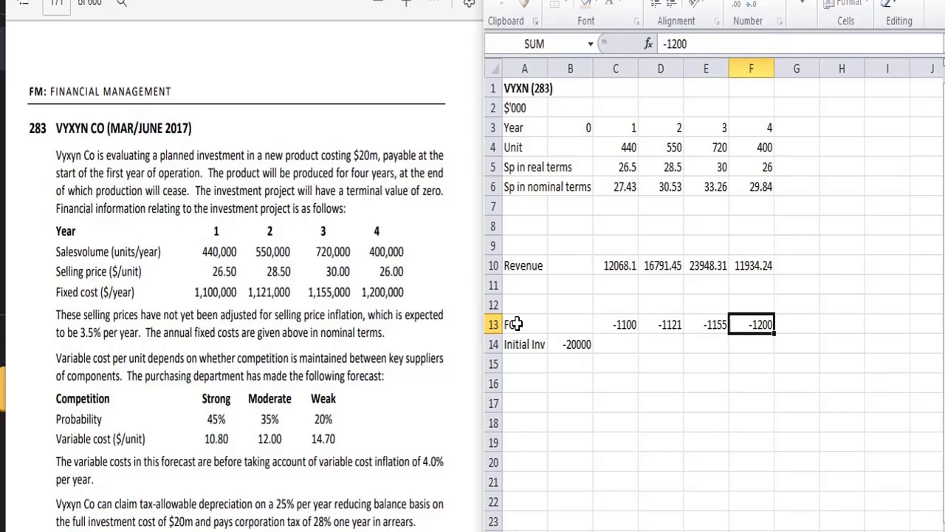
key("Return")
Move the Initial Inv label and -20000 down to row 17
key("shift+Right")
key("ctrl+c")
key("Down")
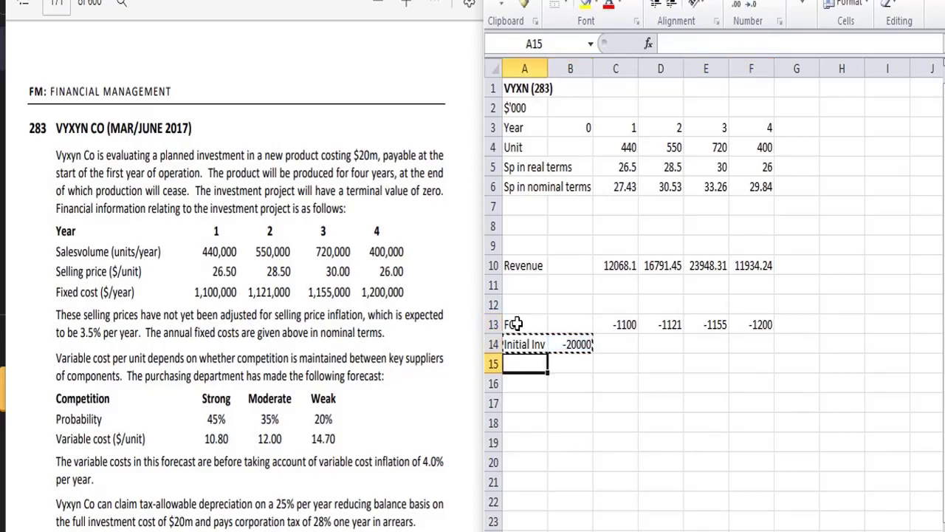
key("Down")
key("Down")
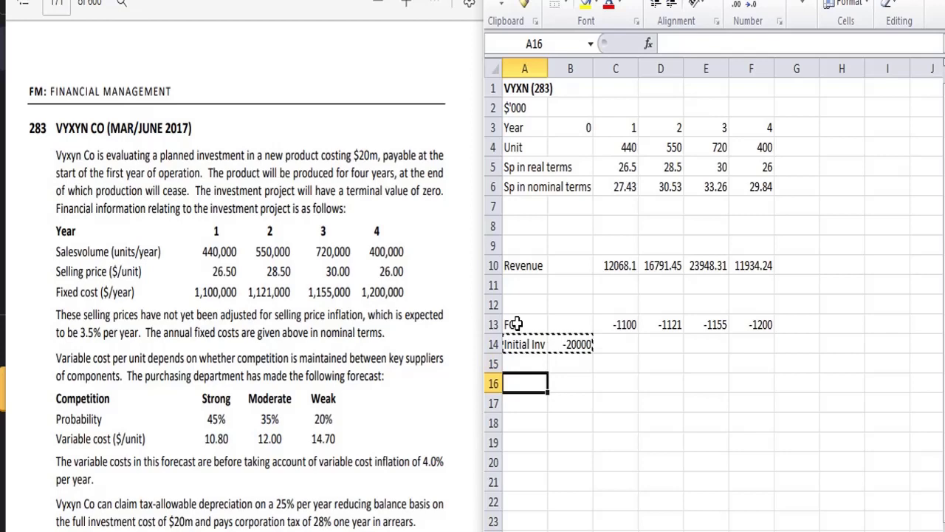
key("ctrl+v")
key("Up")
key("Up")
key("Up")
key("Up")
key("Up")
key("Up")
key("Up")
key("Up")
key("Up")
key("Up")
key("Up")
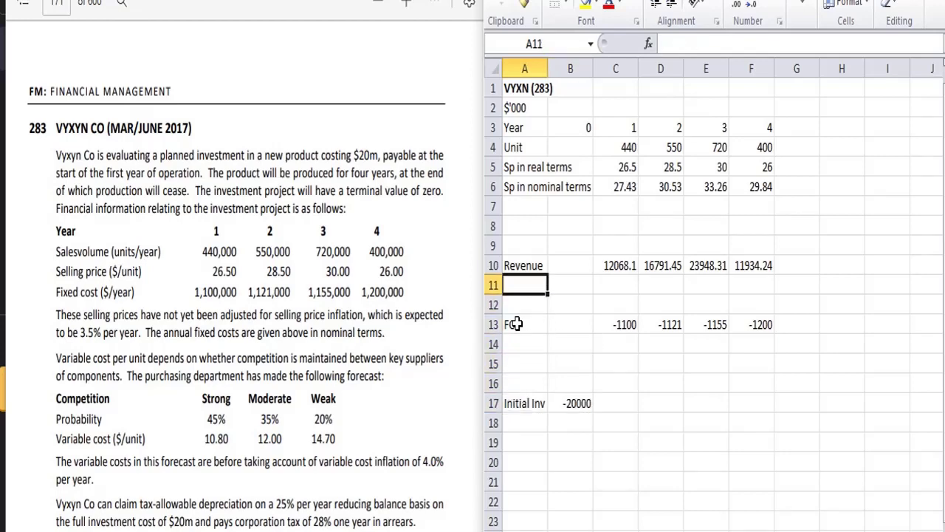
key("Down")
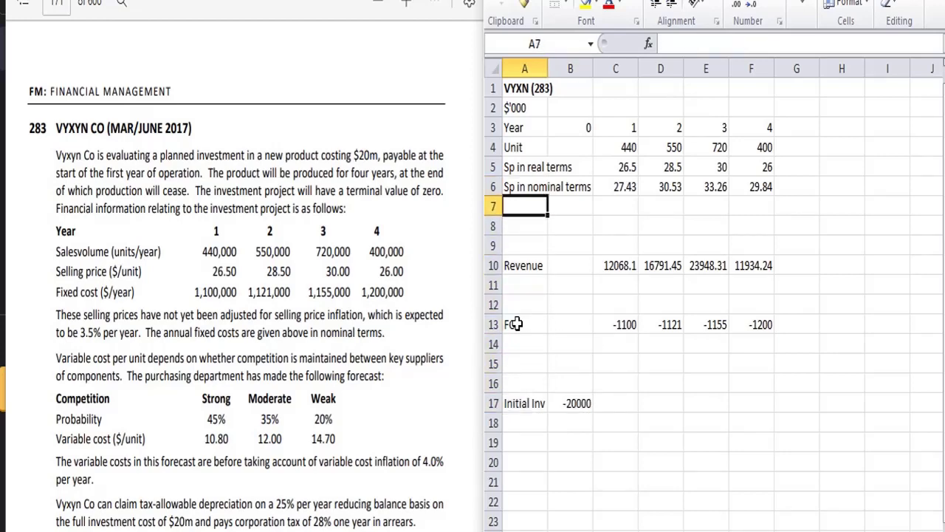
Relabel A5 as 'Sp per unit in real terms', fixing the missing space after 'unit'
key("Up")
key("Up")
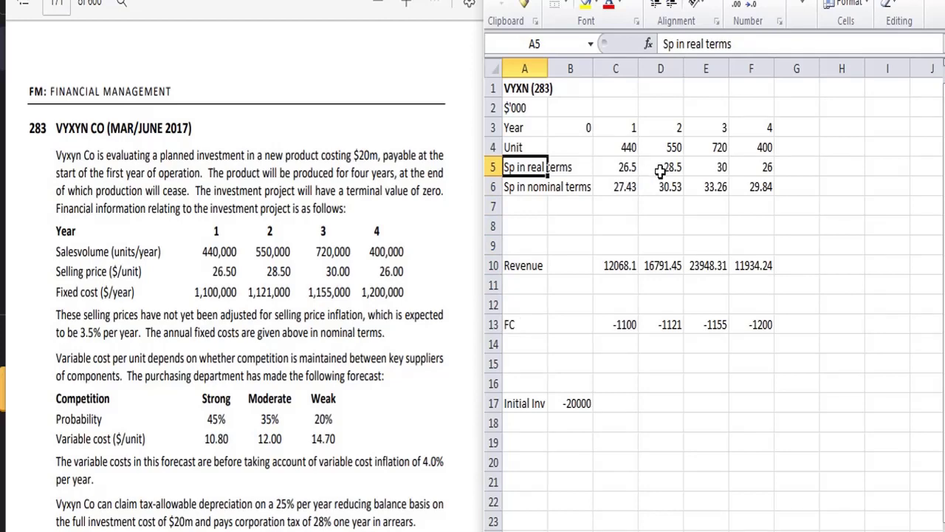
left_click(676, 44)
type("per unit")
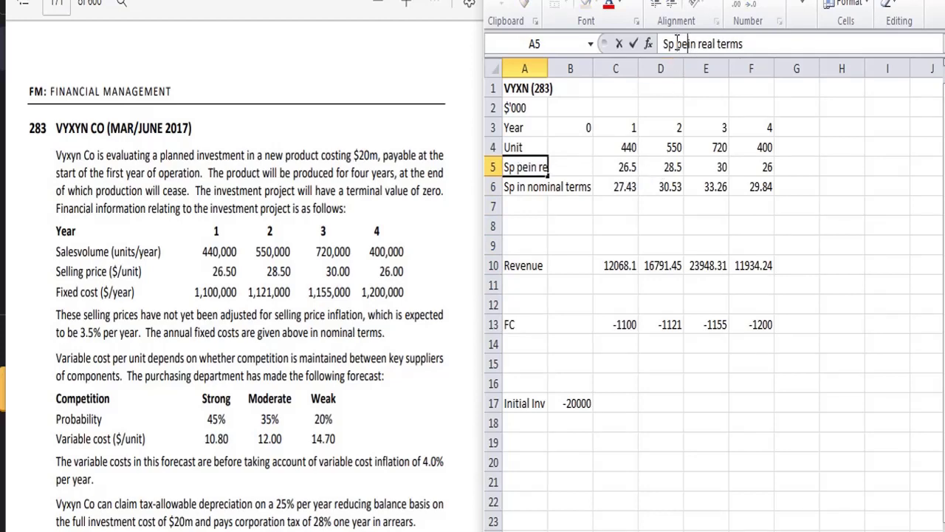
key("Return")
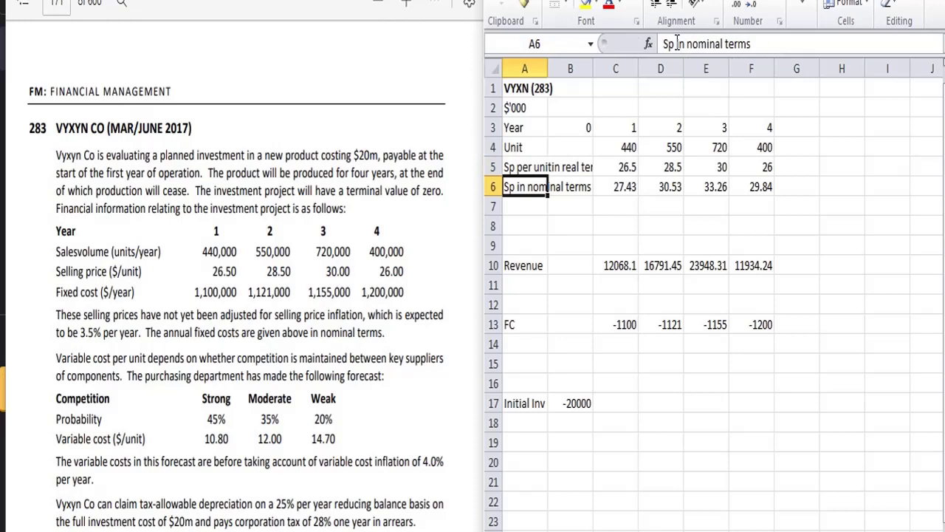
key("Up")
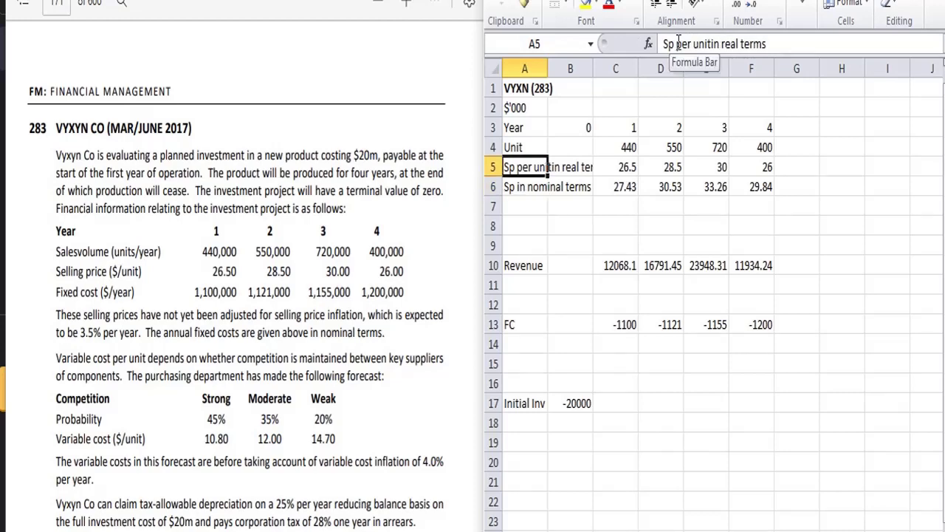
left_click(711, 44)
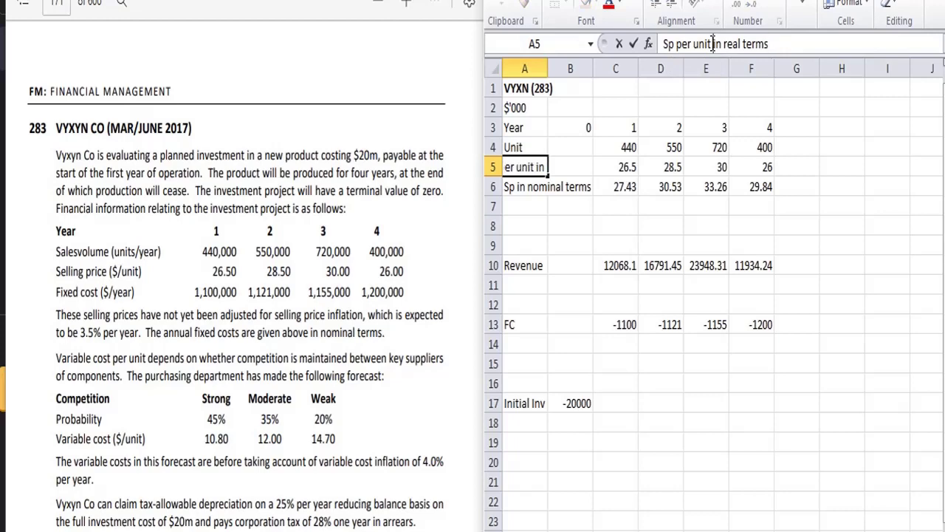
key("Return")
Copy the A5 label into row 7 and change 'Sp' to 'VC' to read 'VC per unit in real terms'
key("Up")
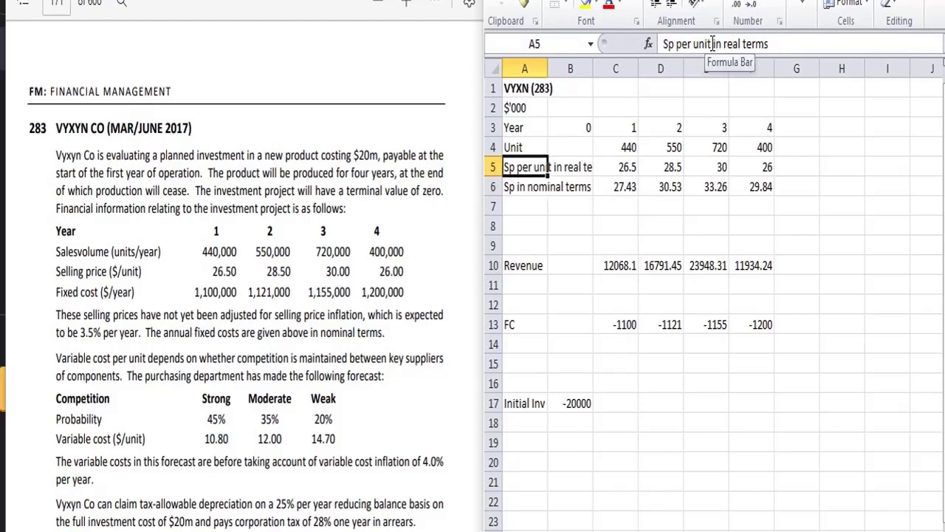
key("ctrl+c")
key("Down")
key("Down")
key("Down")
key("Up")
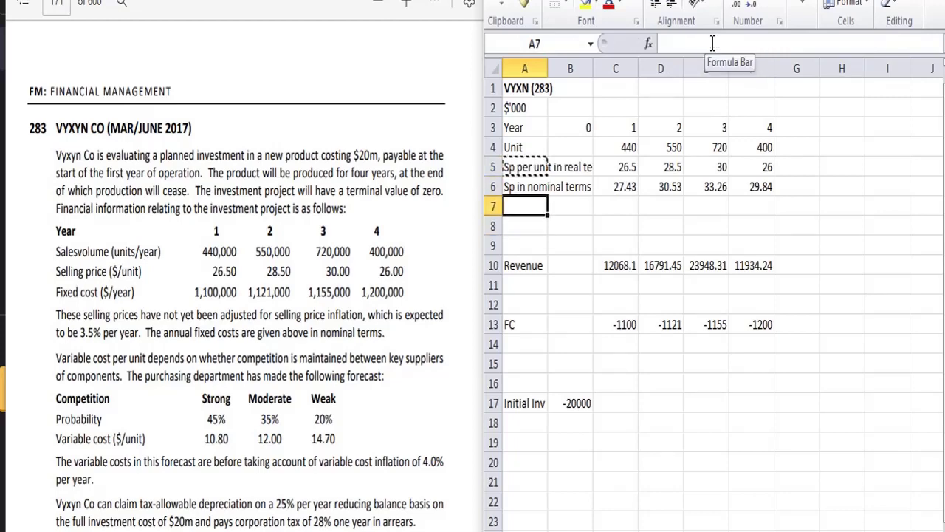
key("ctrl+v")
key("Down")
key("Up")
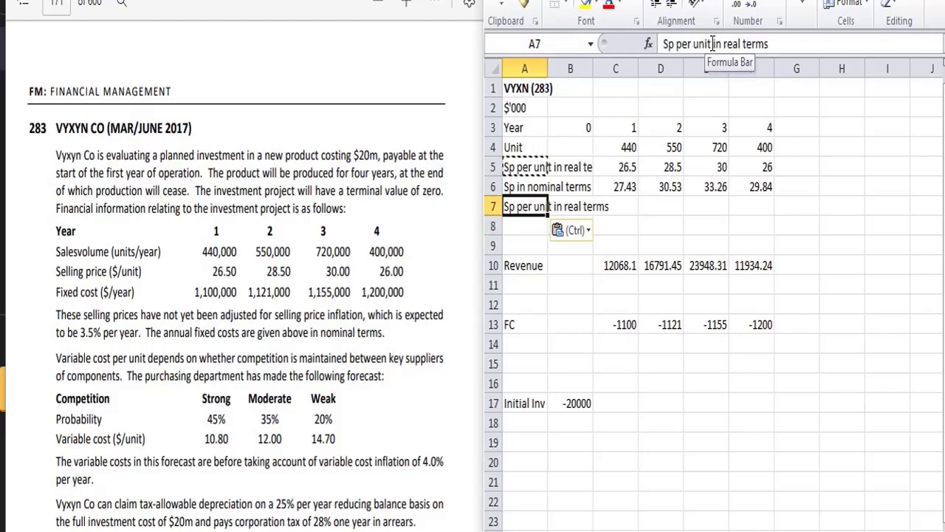
left_click(673, 44)
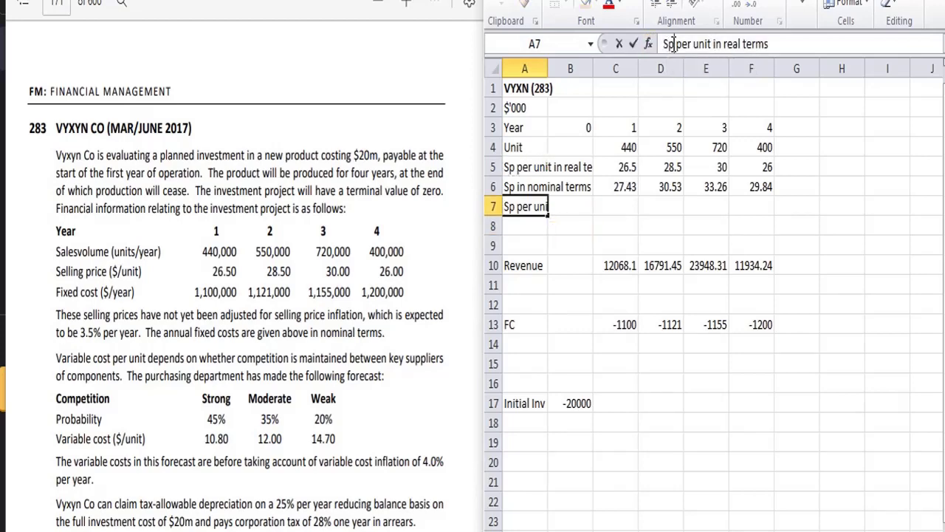
key("BackSpace")
key("BackSpace")
type("VC")
key("Return")
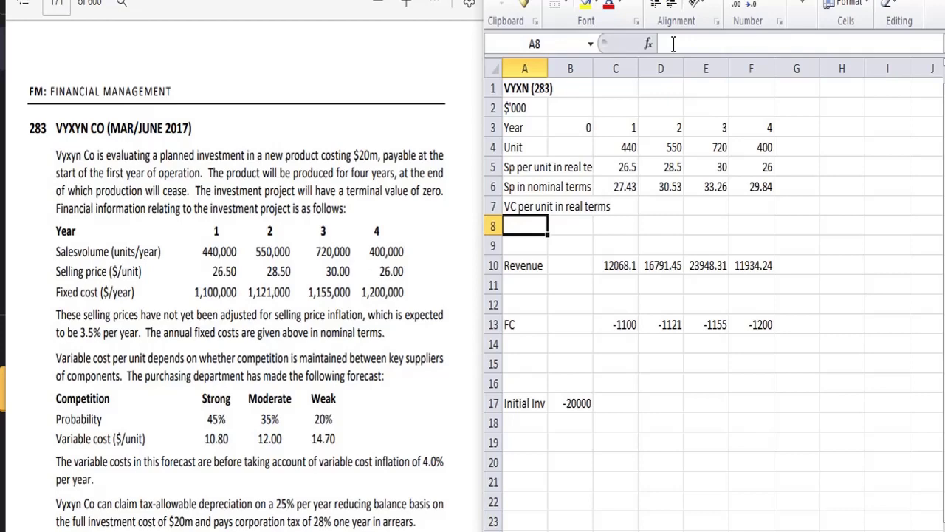
key("Up")
key("Right")
key("Right")
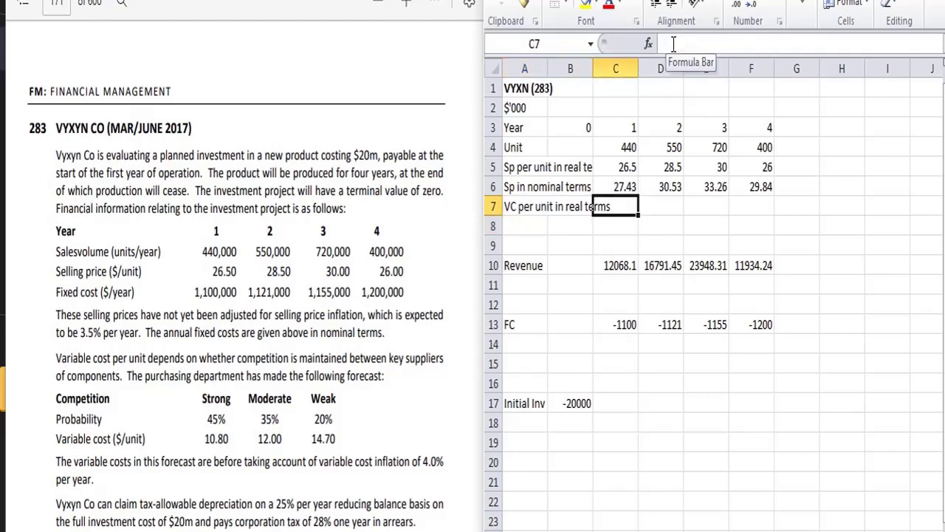
Bring the question PDF forward and scroll down to the variable cost forecast and Required section
left_click(385, 273)
scroll(386, 272, "down", 3)
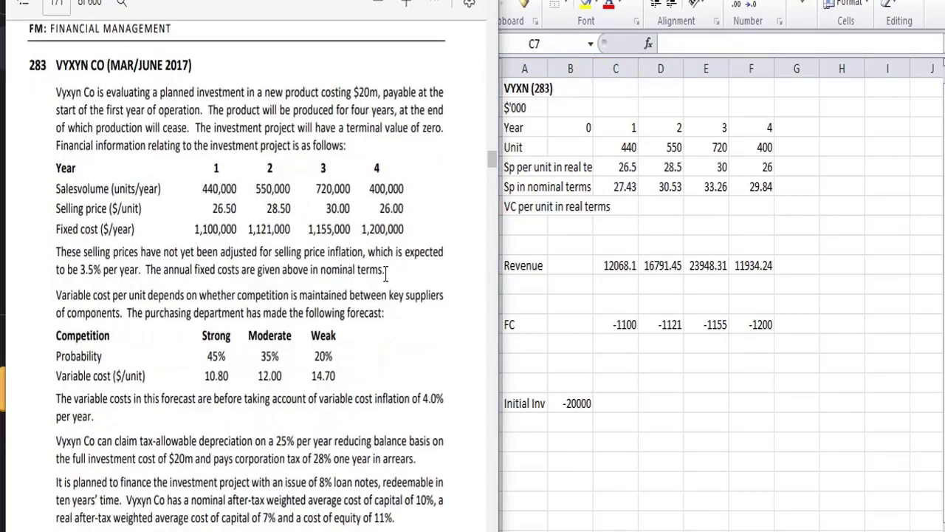
scroll(385, 273, "down", 3)
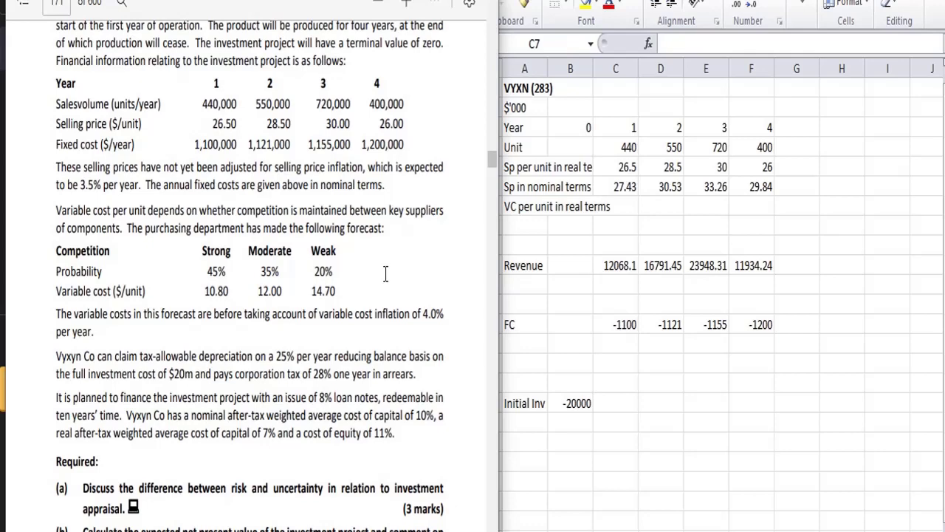
Enter =10.80*45%+12*35%+14.70*20% in C7 and copy it to D7:F7, giving 12 each year
left_click(620, 207)
type("=")
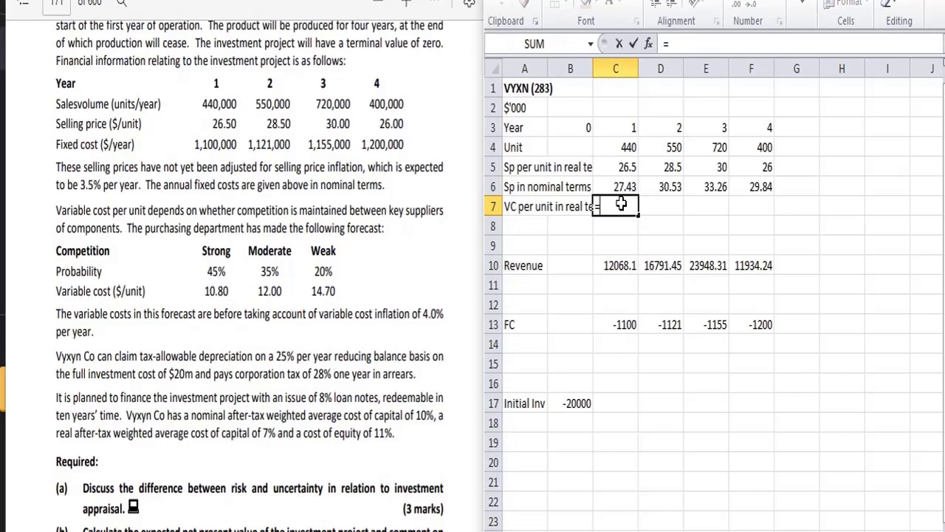
type("10.80")
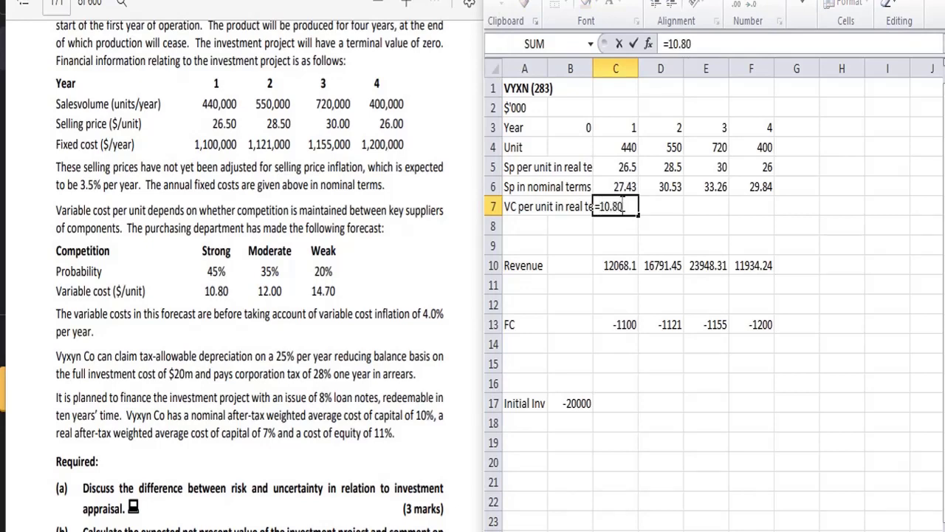
type("*45%*")
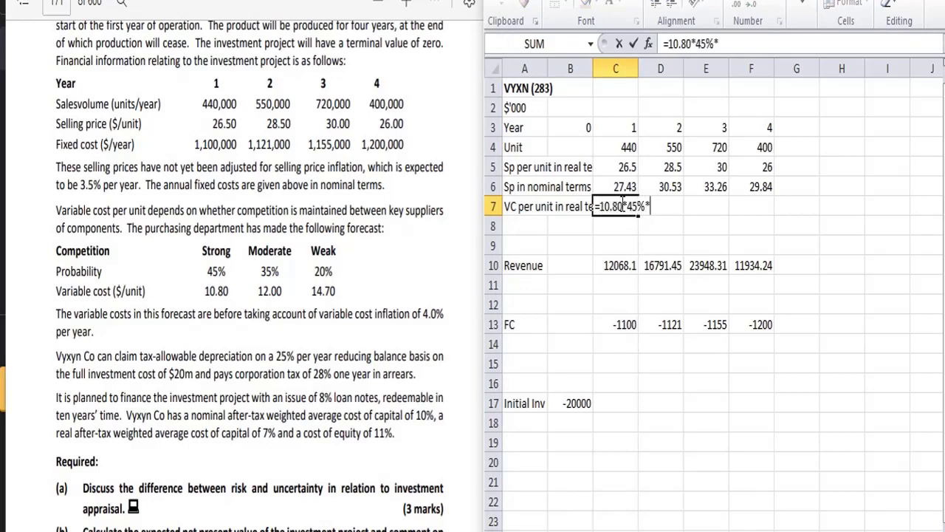
key("BackSpace")
type("+12*35%")
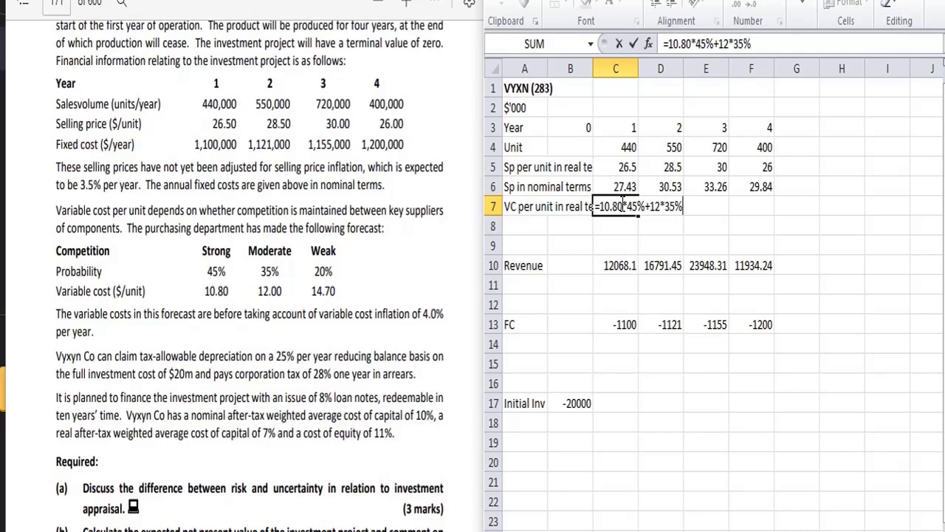
type("+14.70*20%")
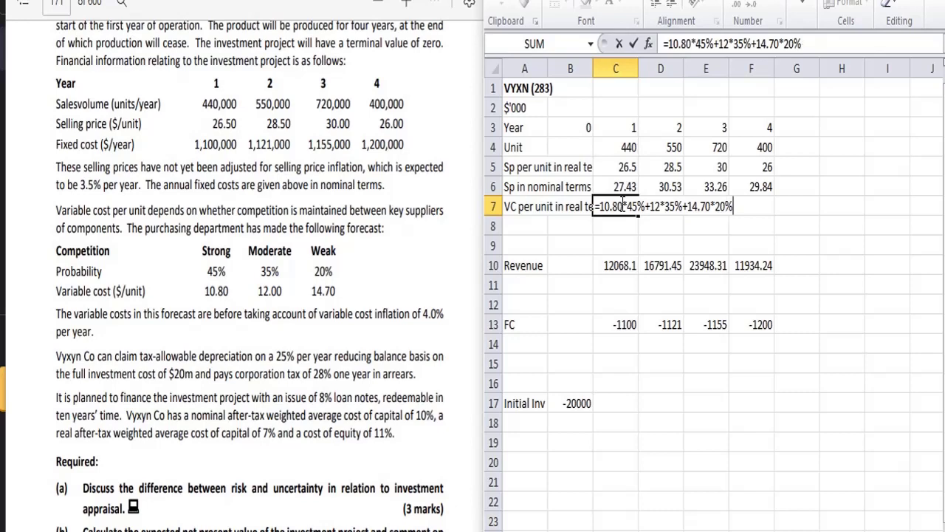
key("Return")
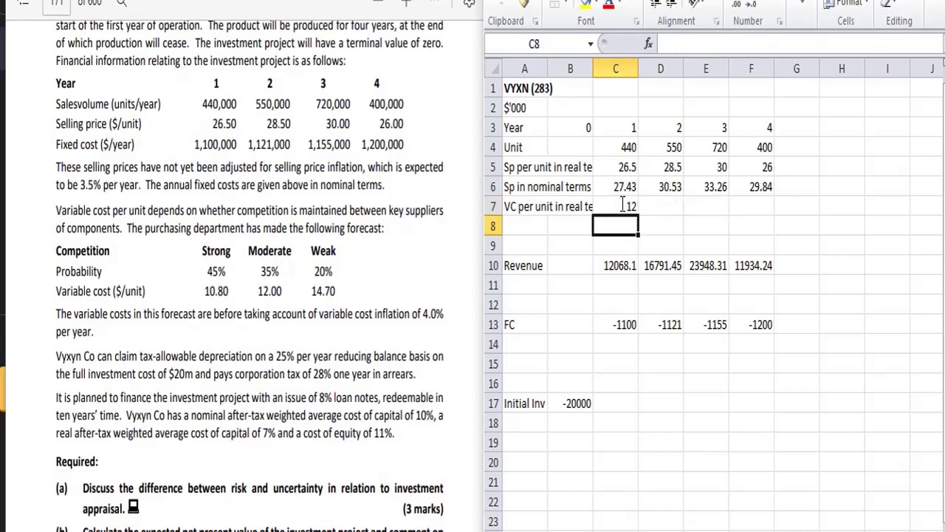
left_click(623, 206)
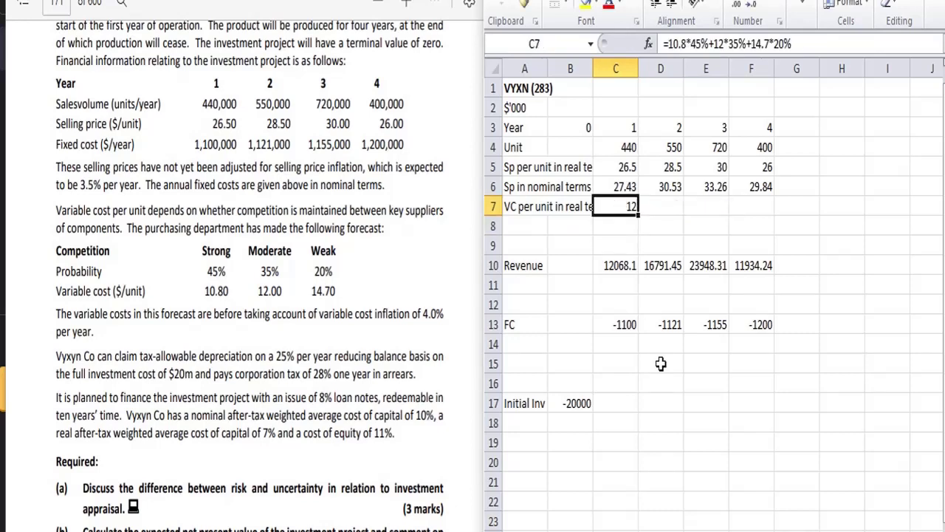
key("ctrl+c")
key("shift+Right")
key("shift+Right")
key("shift+Right")
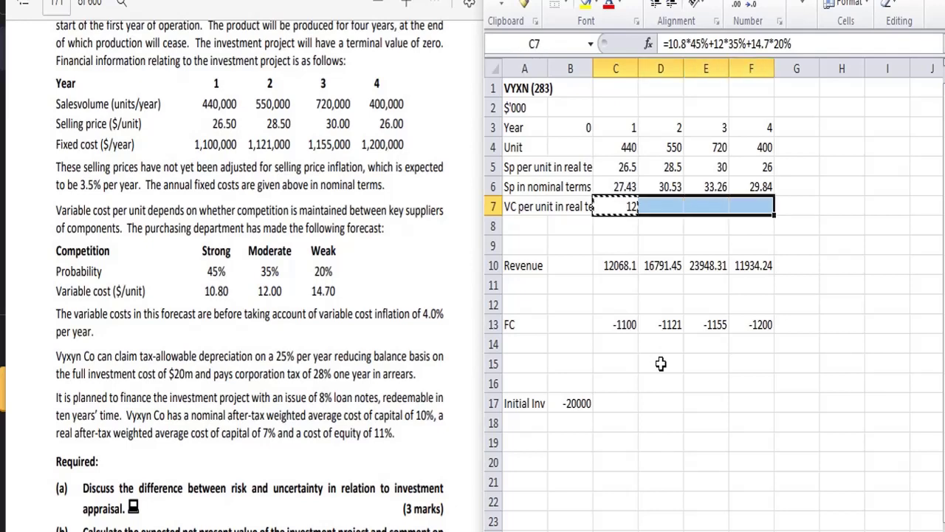
key("ctrl+v")
Copy the 'VC per unit in real terms' label from A7 into A8
key("Home")
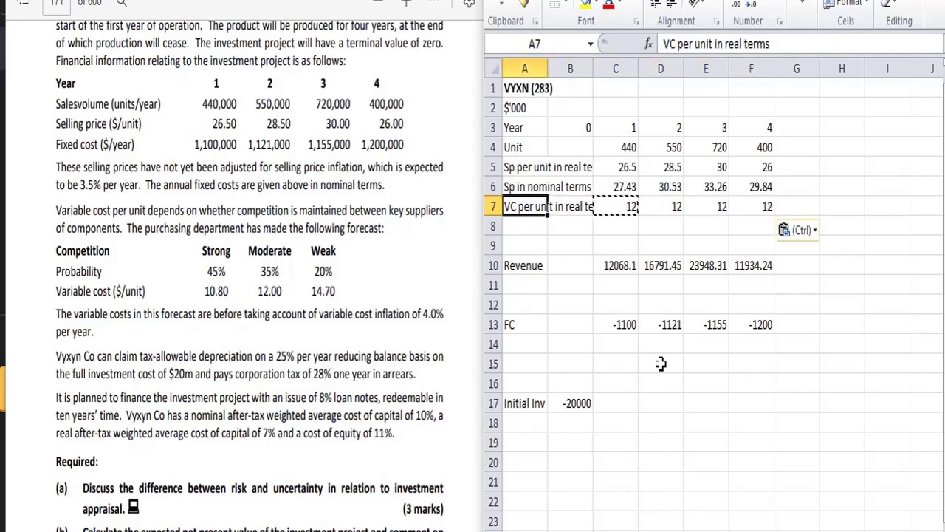
key("ctrl+c")
key("Down")
key("ctrl+v")
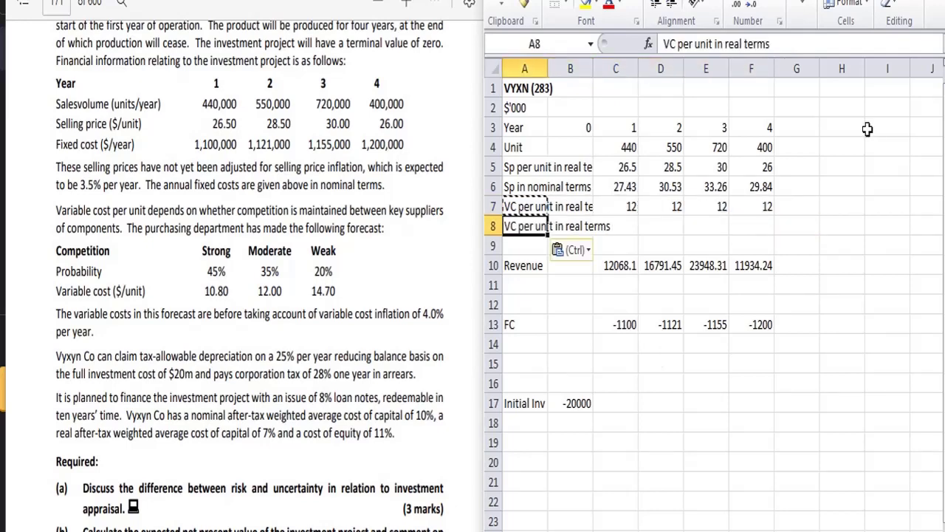
Rename A8 to 'VC per unit in nominal terms', correcting the 'nominall' typo
left_click(738, 44)
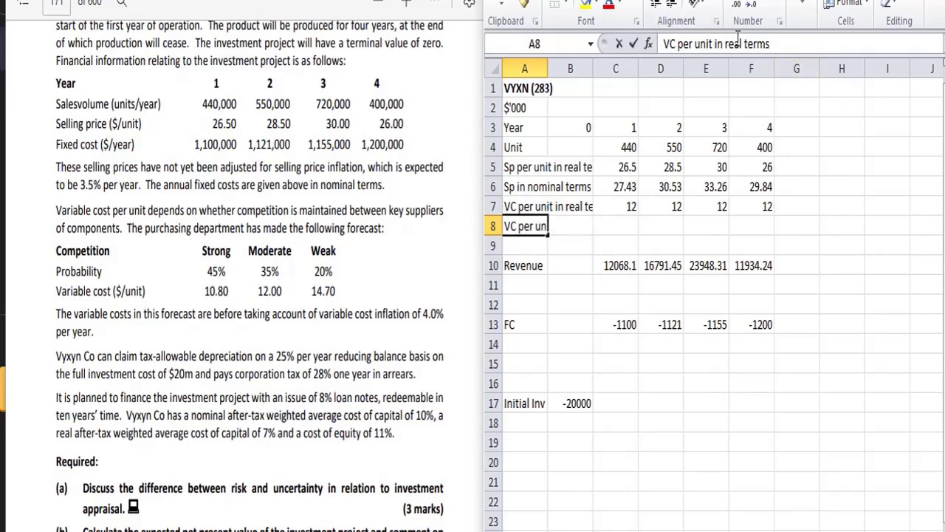
key("BackSpace")
key("BackSpace")
key("BackSpace")
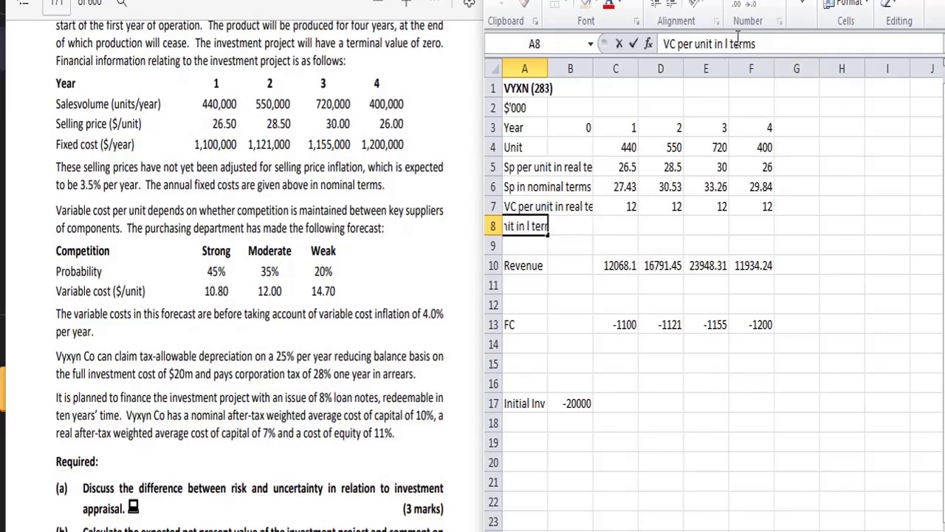
type("nominal")
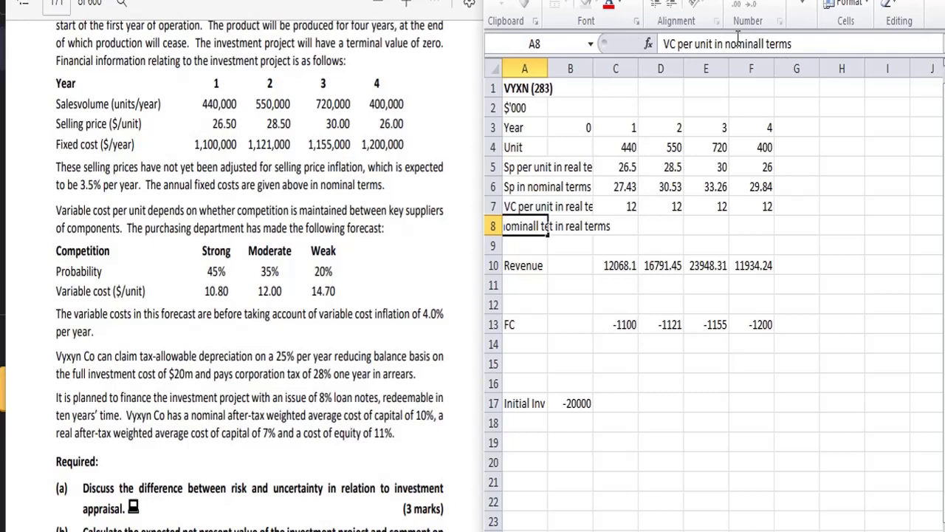
key("Return")
key("Up")
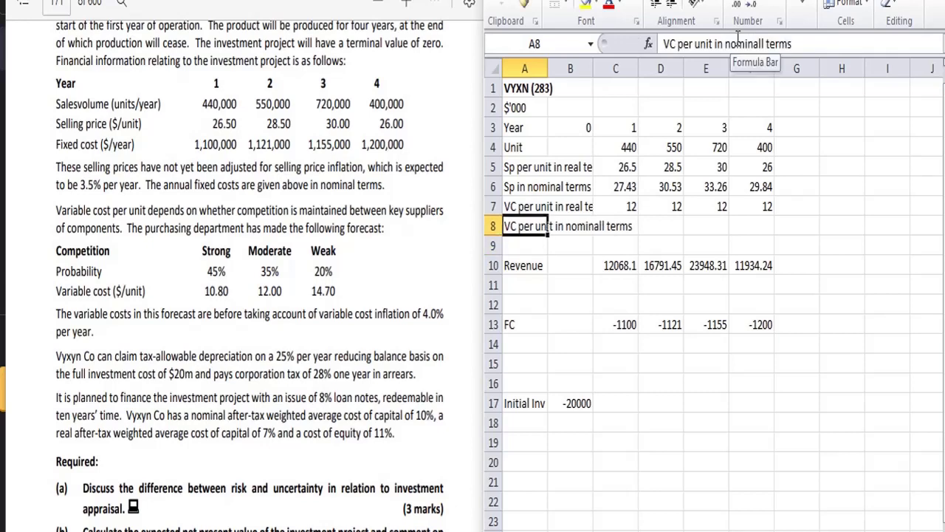
left_click(765, 43)
key("BackSpace")
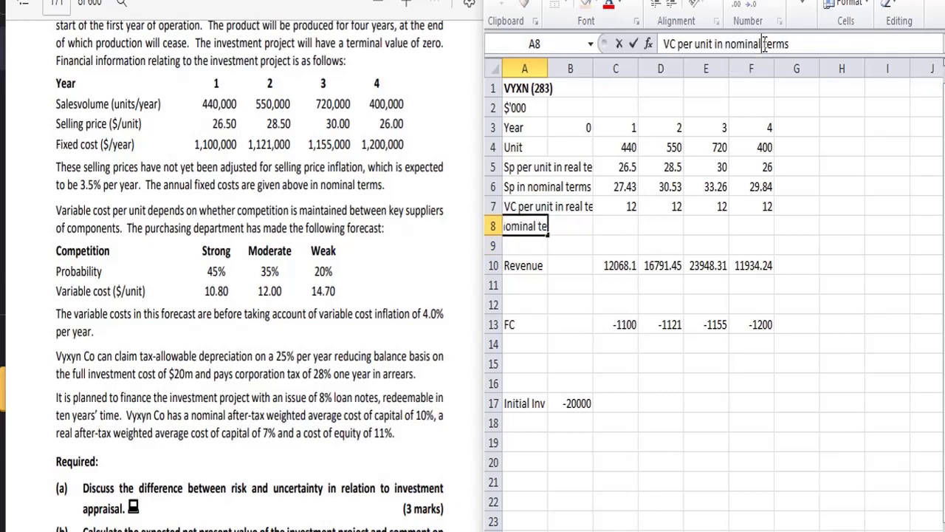
key("Return")
key("Up")
key("Right")
key("Right")
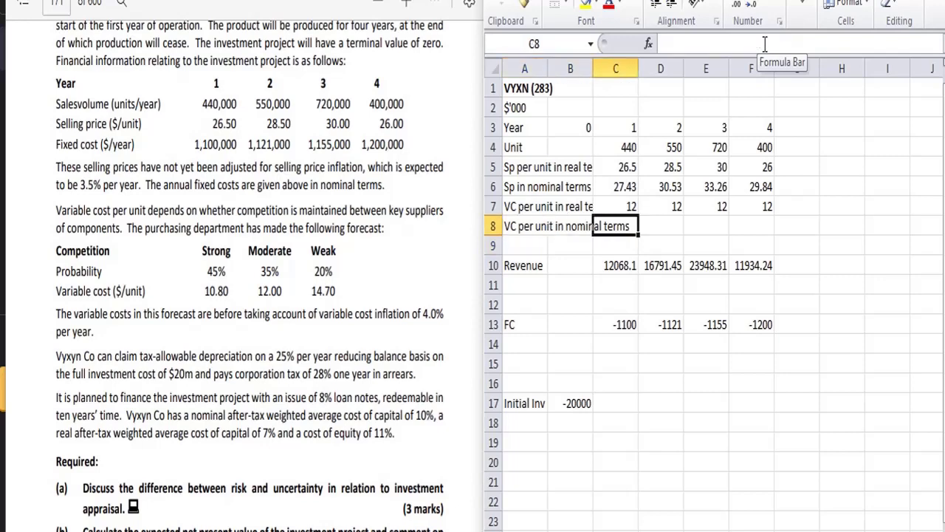
Enter =C7*(1+4%)^C3 in C8 so year 1 nominal variable cost shows 12.48
type("=")
key("Up")
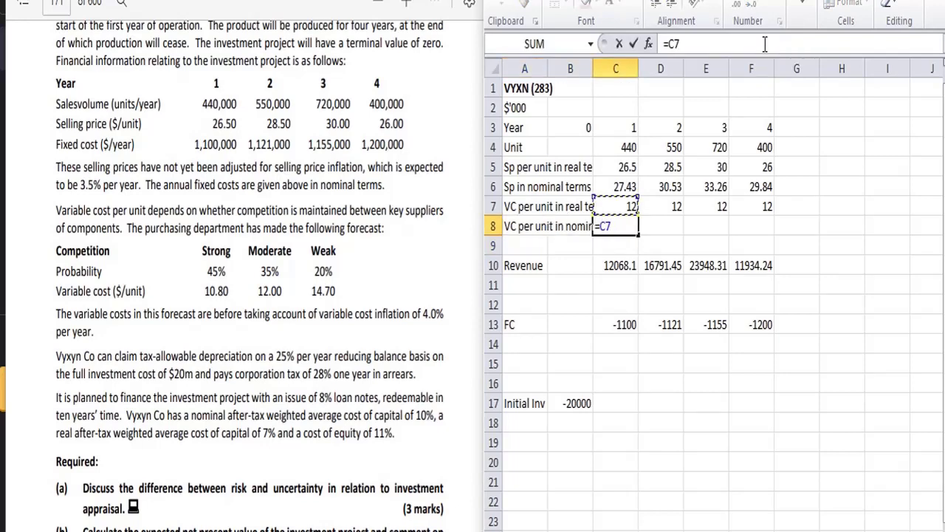
type("(1+")
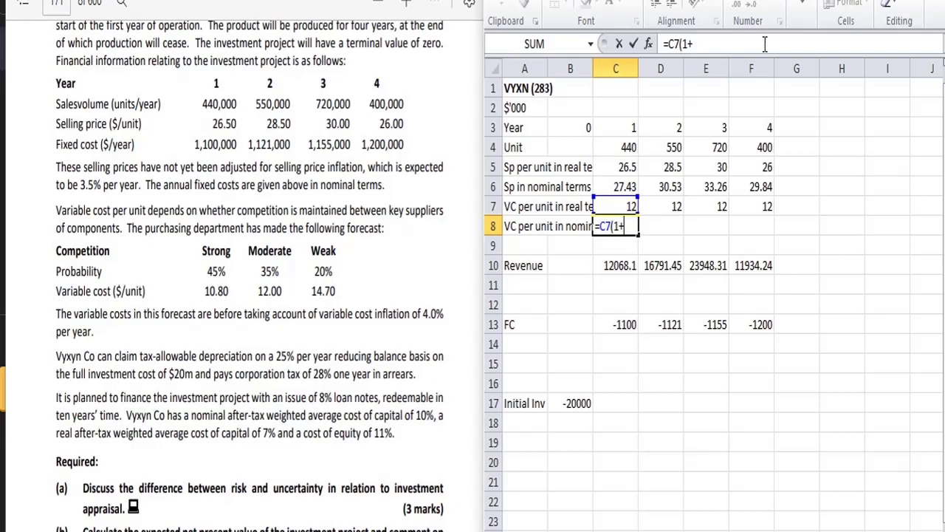
type("4%1)")
key("BackSpace")
key("BackSpace")
type(")^")
key("Up")
key("Up")
key("Up")
key("Up")
key("Up")
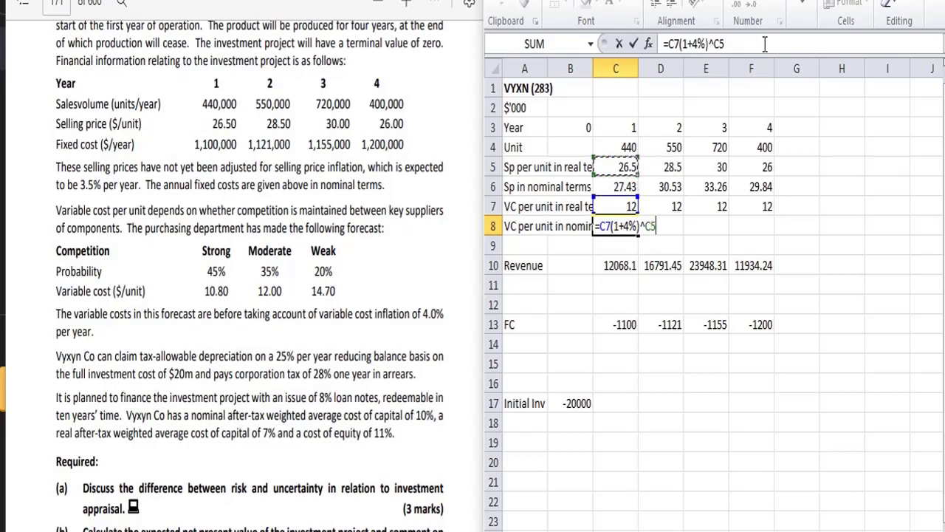
key("Return")
key("Up")
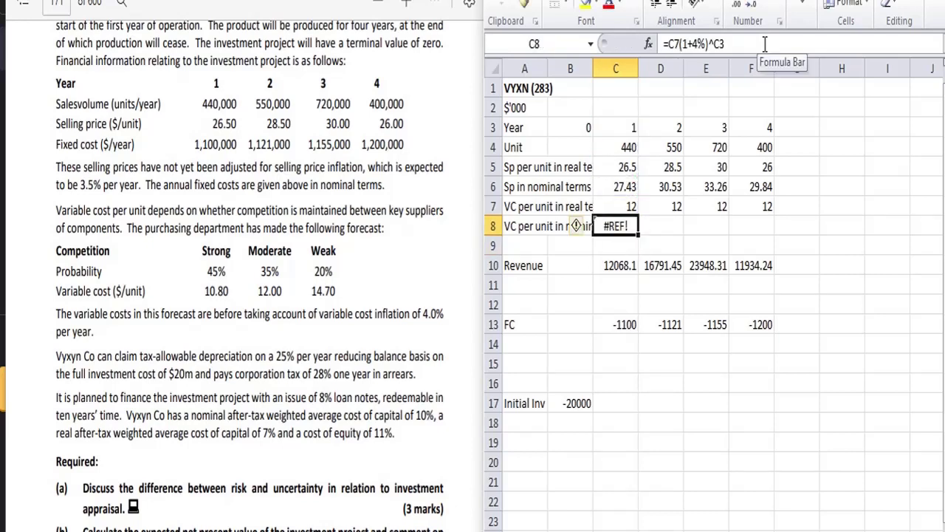
left_click(678, 43)
type("*")
key("Return")
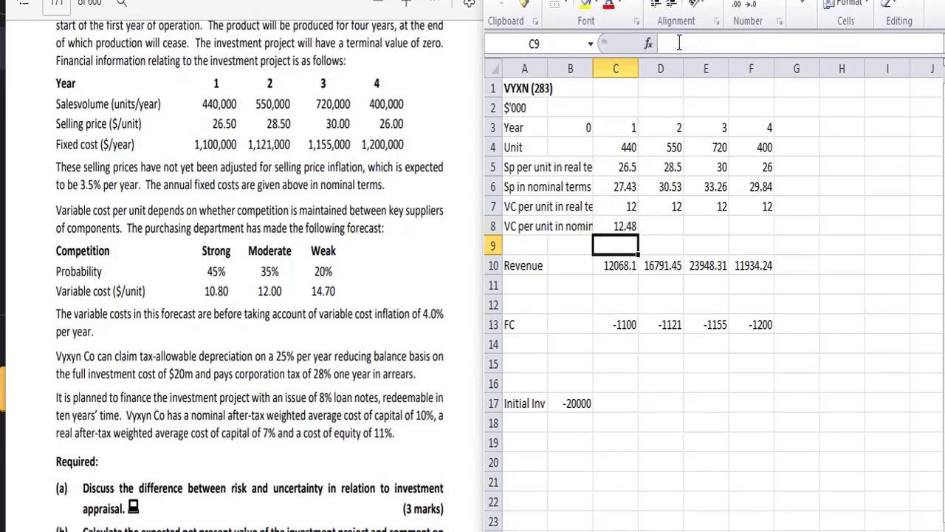
Copy the C8 formula across D8:F8 and format row 8 to two decimal places
key("Up")
key("ctrl+c")
key("shift+Right")
key("shift+Right")
key("shift+Right")
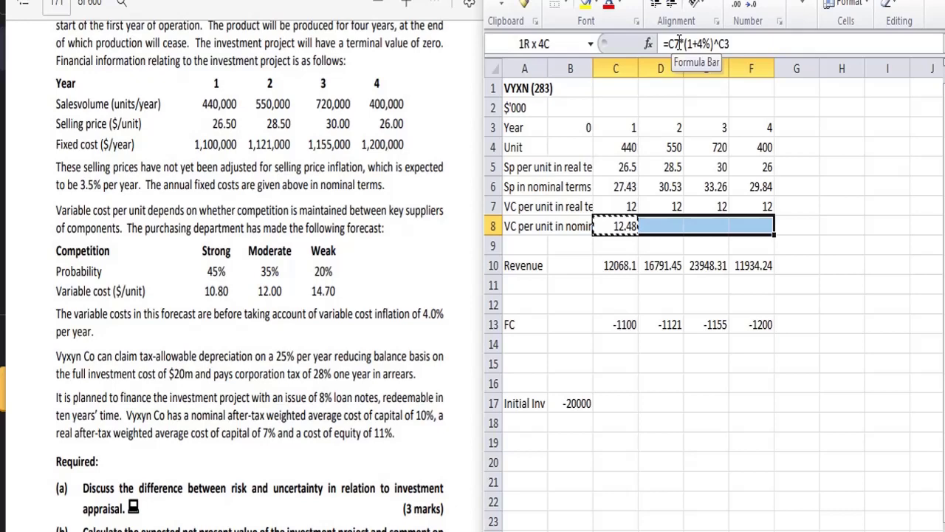
key("ctrl+v")
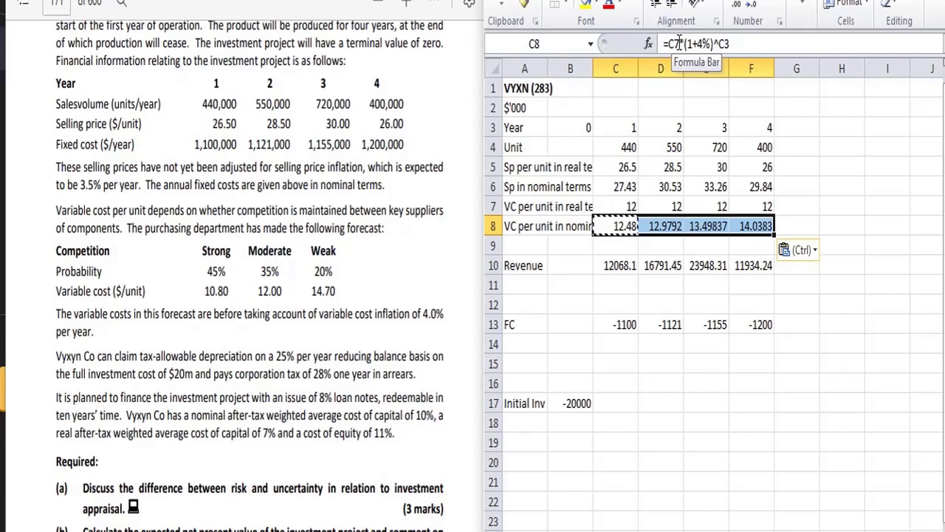
left_click(751, 6)
left_click(751, 6)
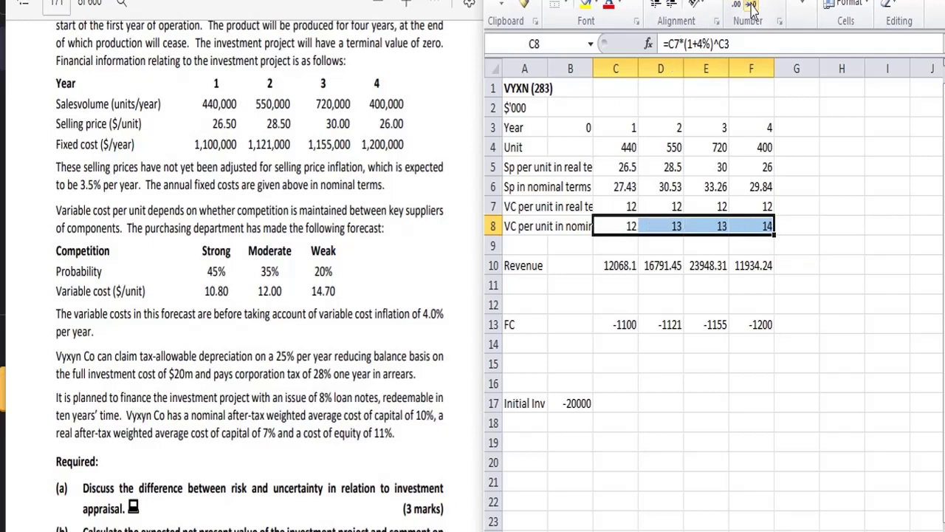
left_click(737, 6)
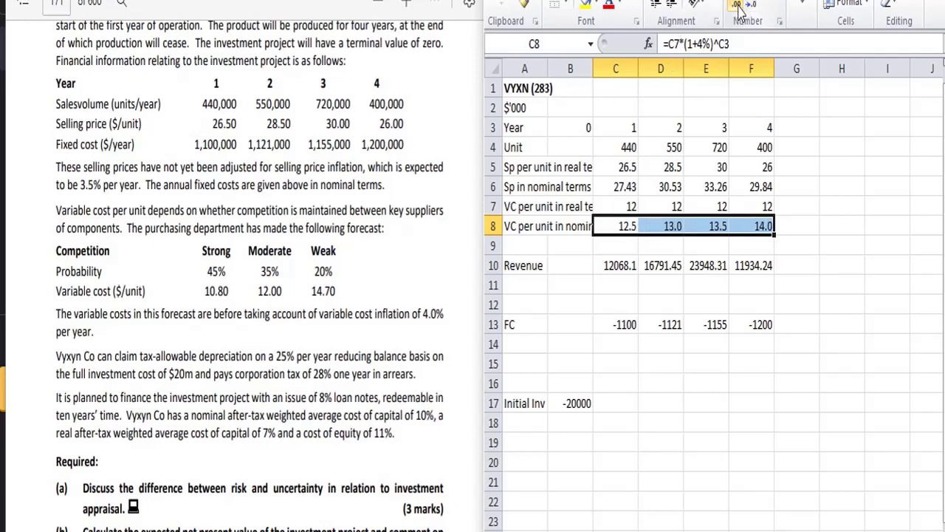
left_click(737, 6)
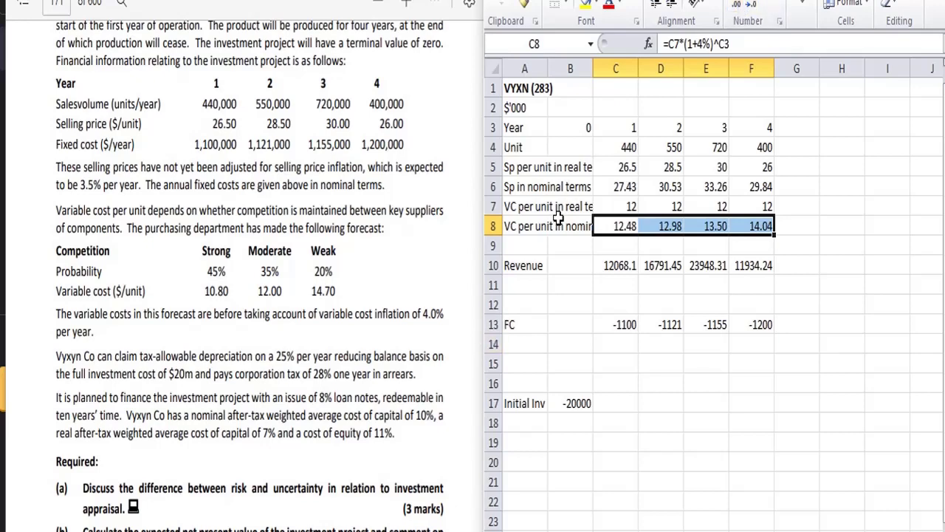
left_click(523, 288)
Label A11 'Less: VC', restoring the accidentally edited Revenue label in A10
type("Less")
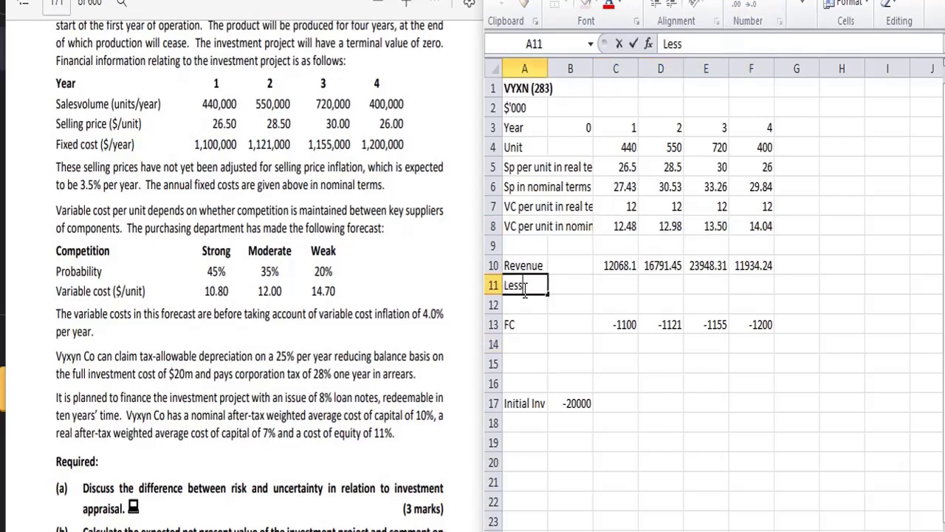
key("Up")
type(";")
key("BackSpace")
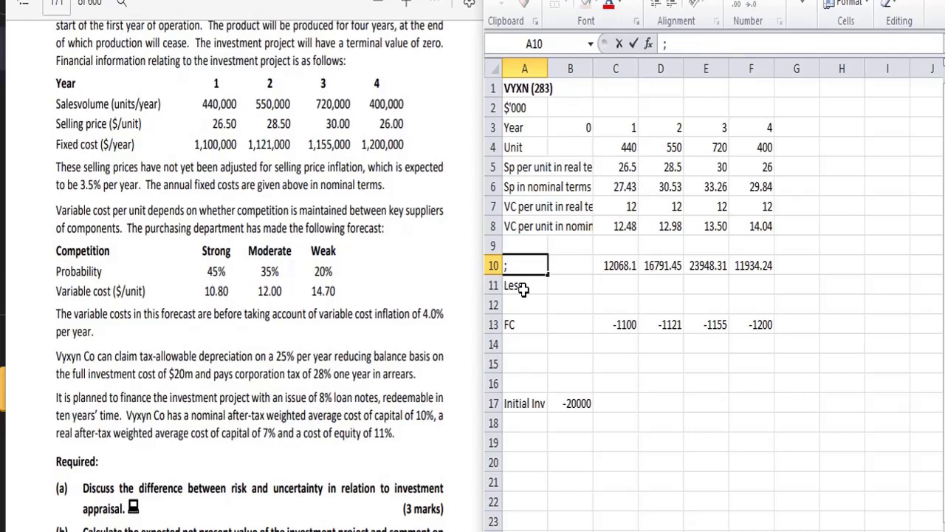
type("Revenue")
key("Return")
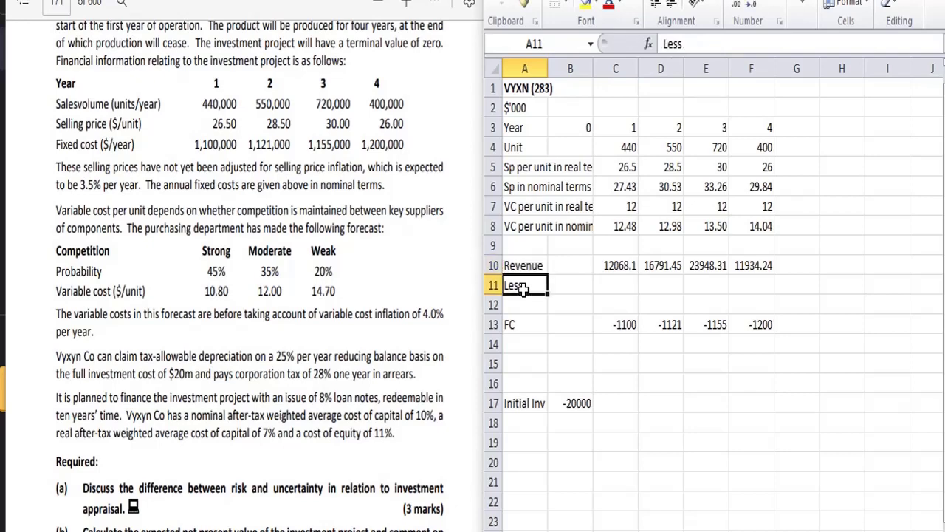
double_click(528, 288)
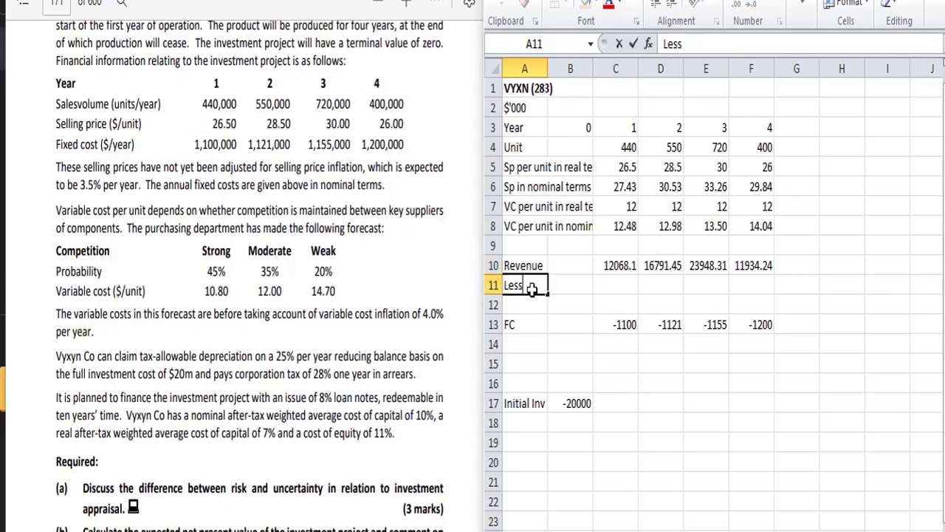
type(": VC")
key("Tab")
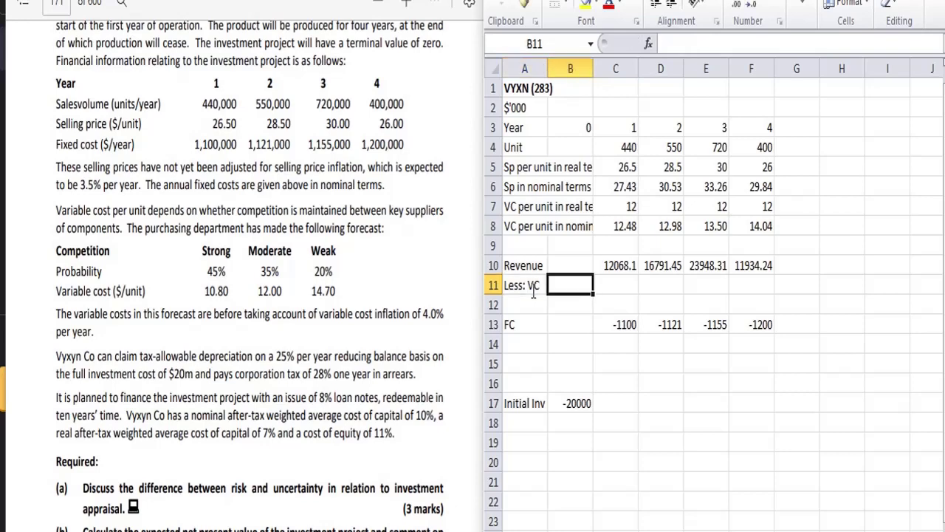
Enter =-C8*C4 in C11 for the year 1 variable cost of -5491.2
key("Tab")
type("=-")
key("Up")
key("Up")
key("Up")
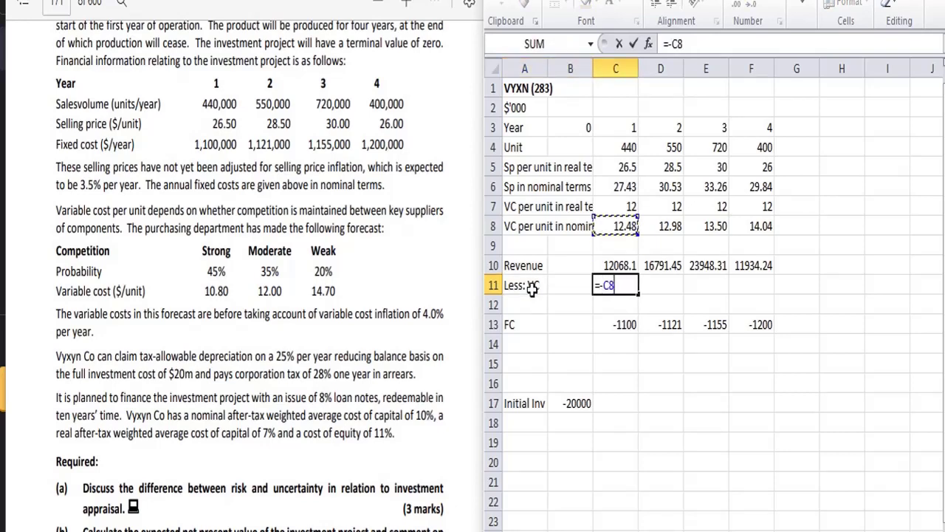
type("*")
key("Up")
key("Up")
key("Up")
key("Up")
key("Up")
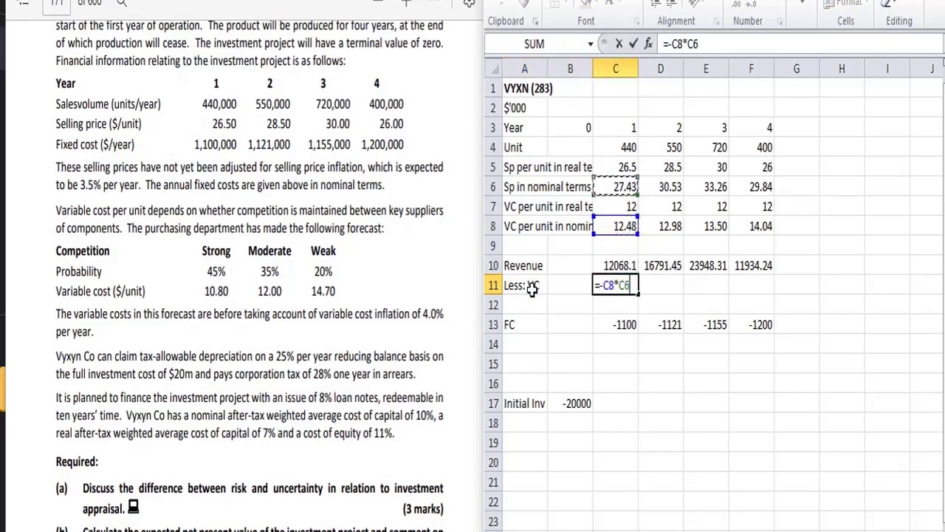
key("Up")
key("Up")
key("Return")
Copy the C11 formula across D11:F11, giving -7138.56, -9718.82 and -5615.32
key("Up")
key("Right")
key("Right")
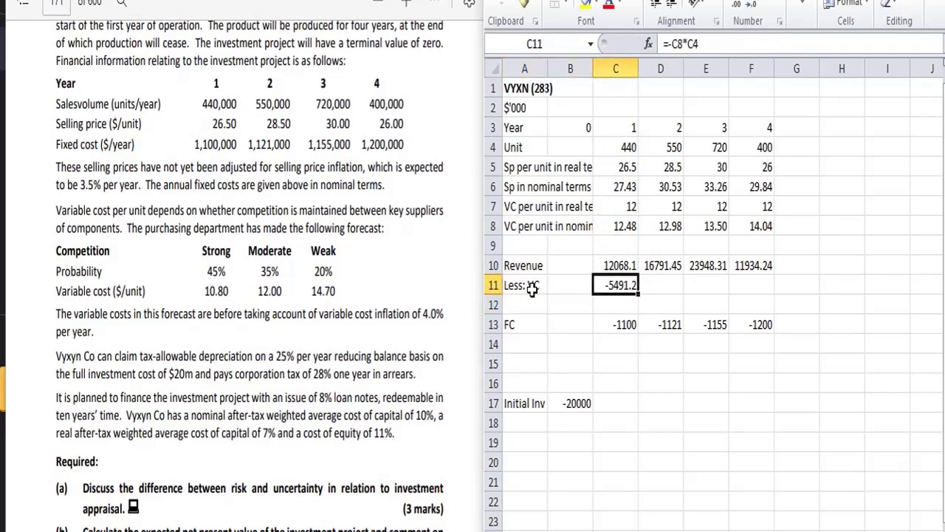
key("ctrl+c")
key("shift+Right")
key("shift+Right")
key("shift+Right")
key("ctrl+v")
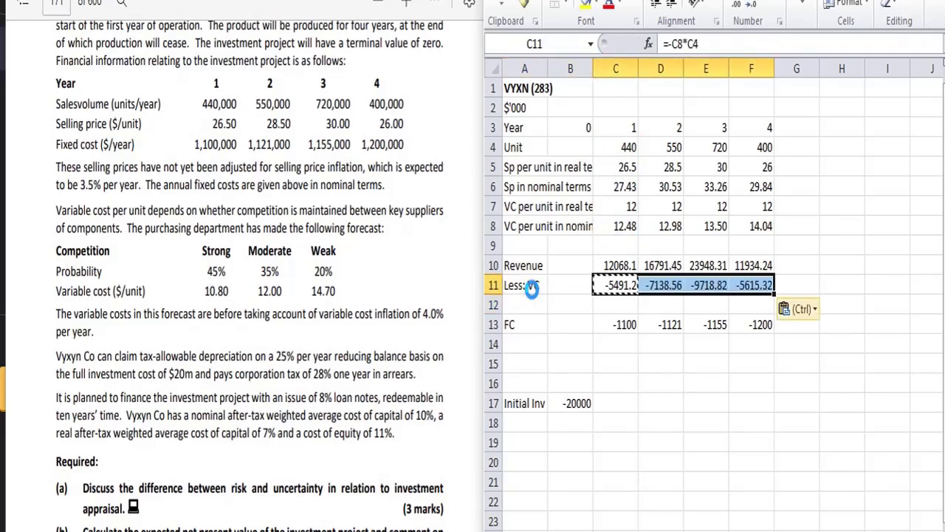
key("ctrl")
key("Down")
key("Right")
key("Right")
key("Left")
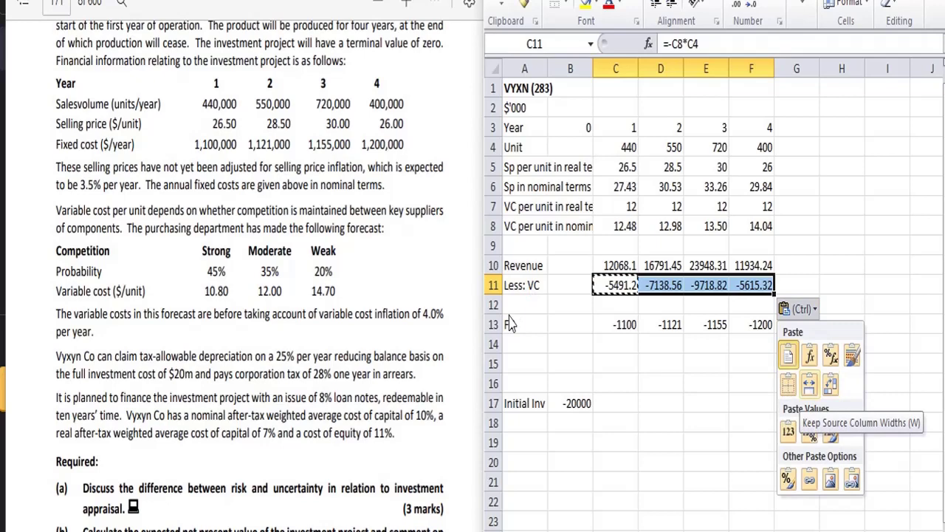
key("Escape")
Add a Contribution row 12 with =SUM(C10:C11) copied across years 1–4
left_click(513, 302)
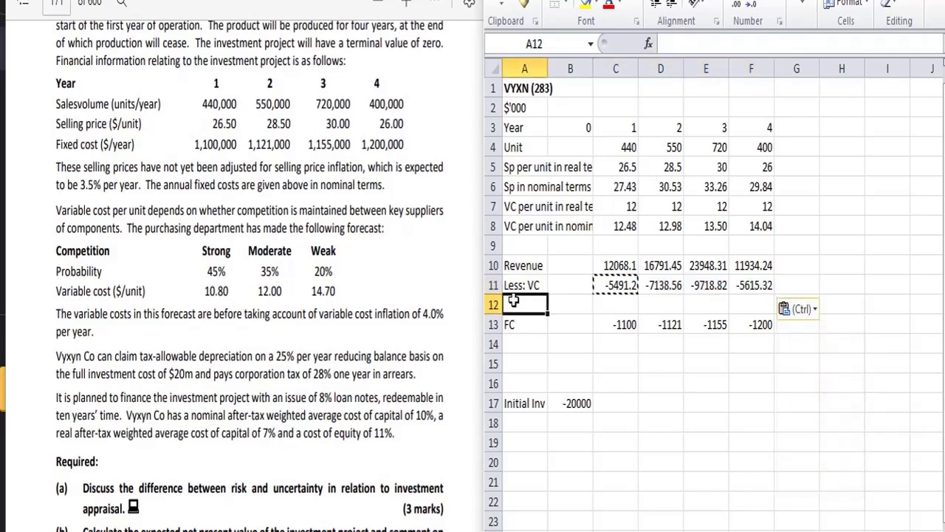
type("Contr")
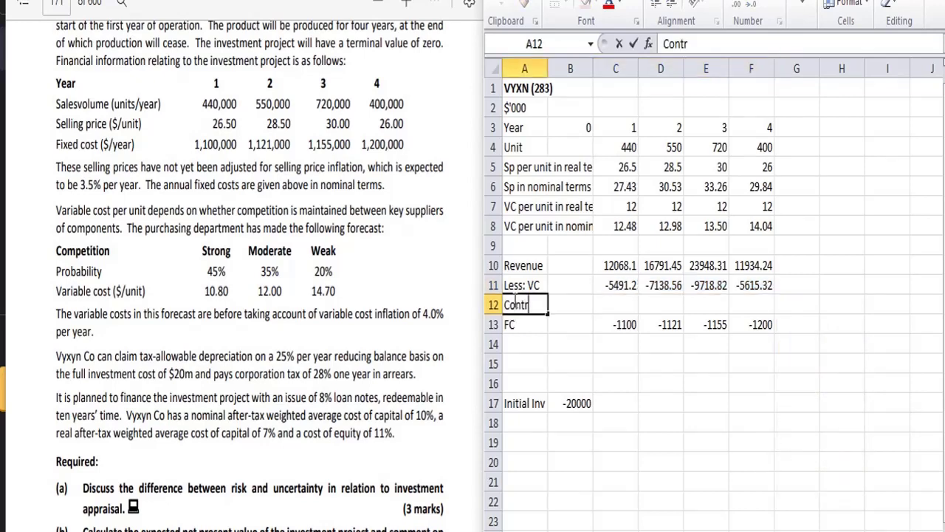
type("ibution")
key("Tab")
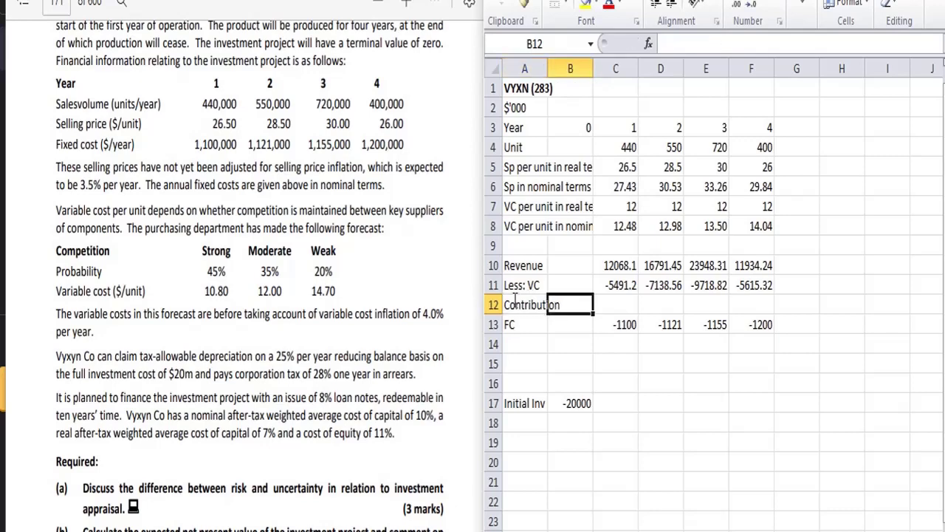
key("Tab")
key("alt+equal")
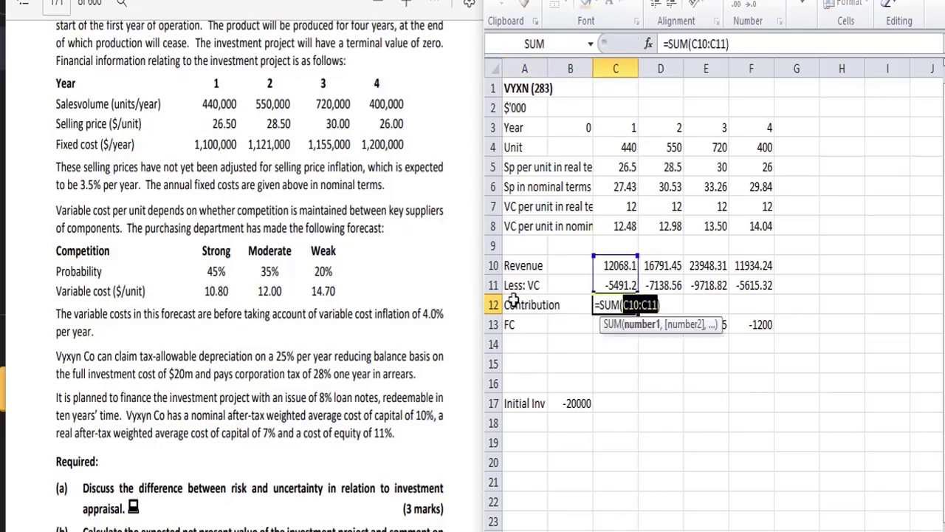
key("Tab")
key("Left")
key("ctrl+c")
key("shift+Right")
key("shift+Right")
key("shift+Right")
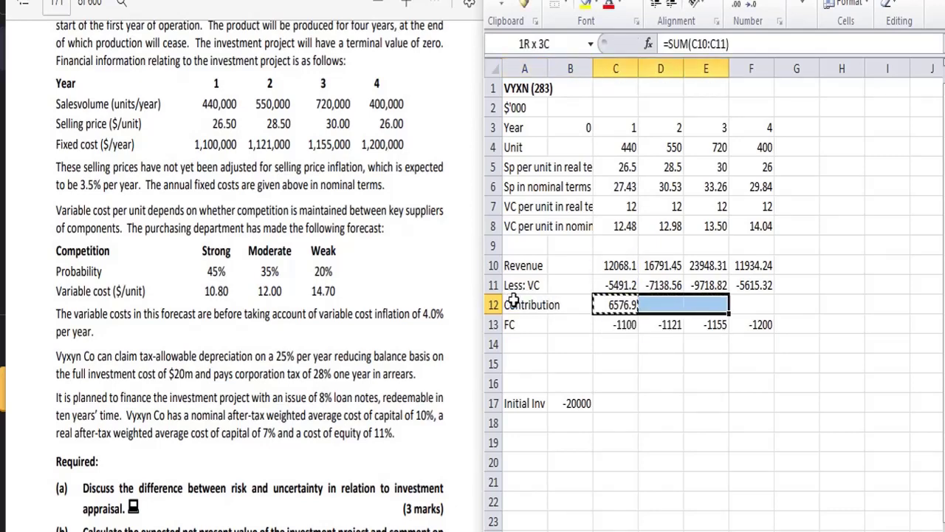
key("ctrl+v")
Label A14 'Taxable CF' and enter =C12+C13 in C14, giving 5476.9
key("Down")
key("Down")
key("Left")
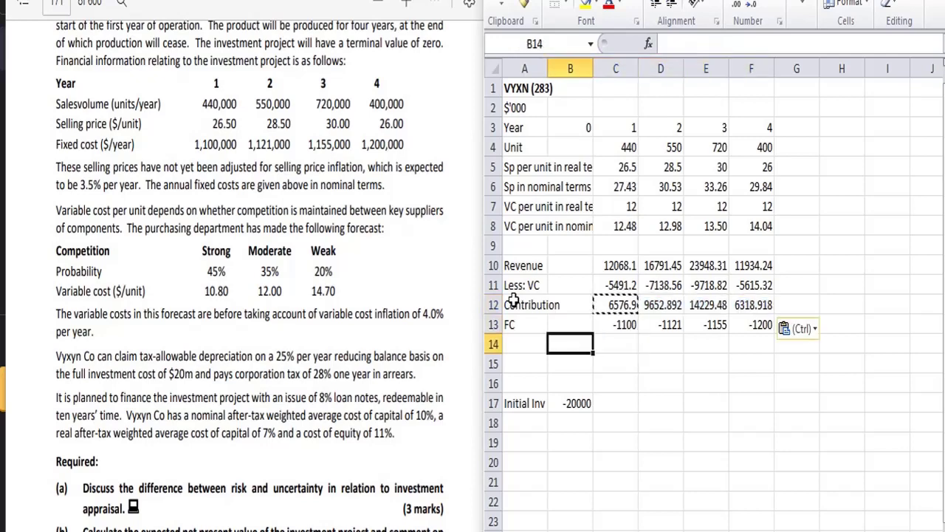
key("Left")
type("Taxable CF")
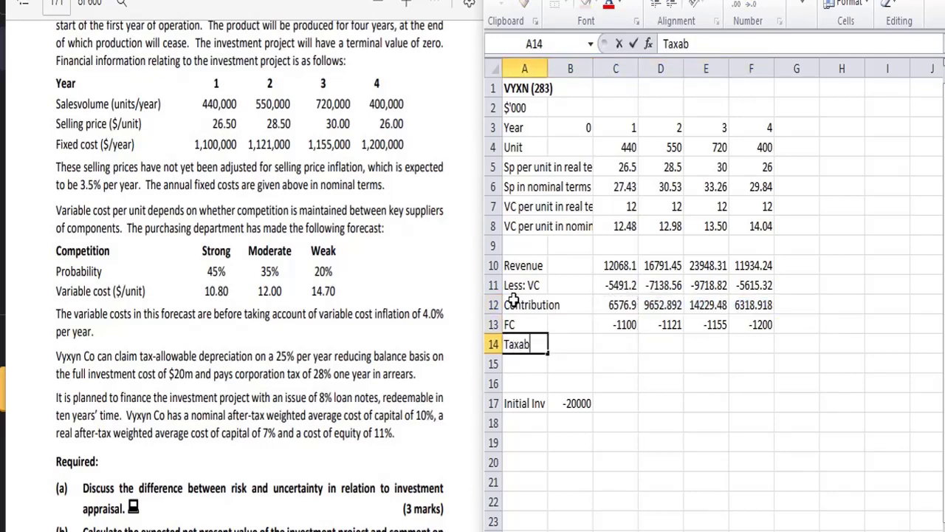
key("Right")
key("Right")
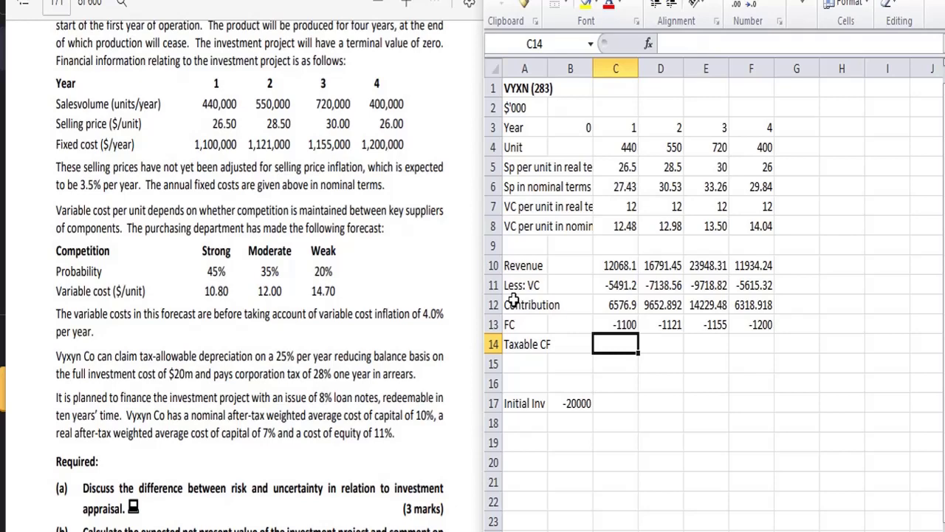
type("=")
key("Up")
key("Up")
type("+")
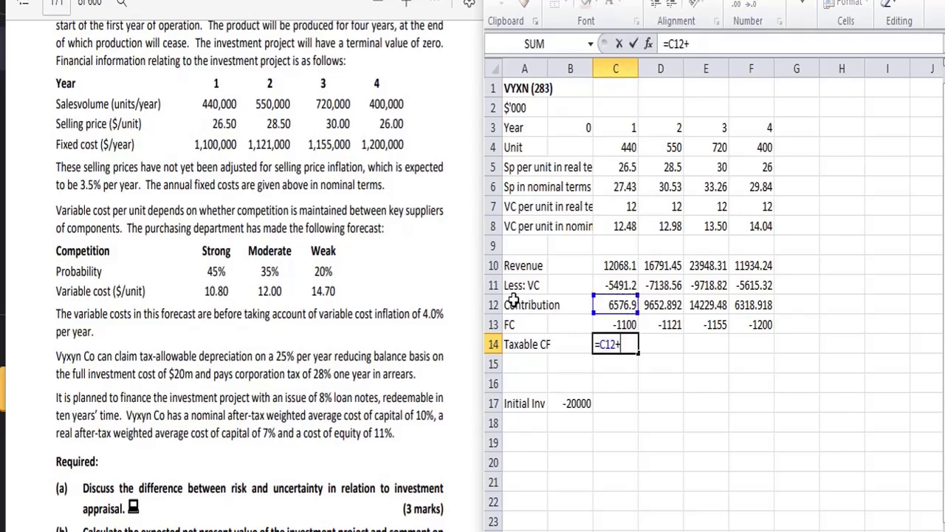
key("Up")
key("Return")
Copy the Taxable CF formula across D14:F14, giving 8531.892, 13074.48 and 5118.918
key("Up")
key("Right")
key("Right")
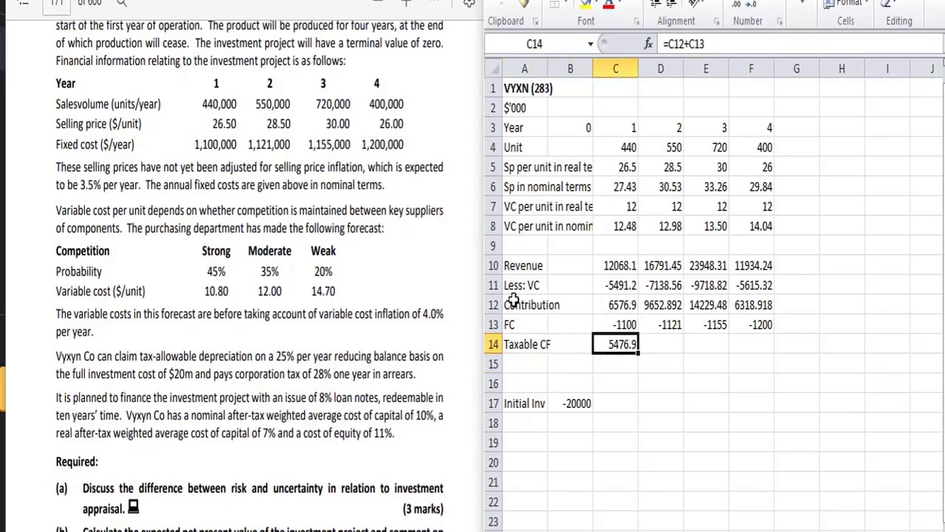
key("ctrl+c")
key("shift+Right")
key("shift+Right")
key("shift+Right")
key("ctrl+v")
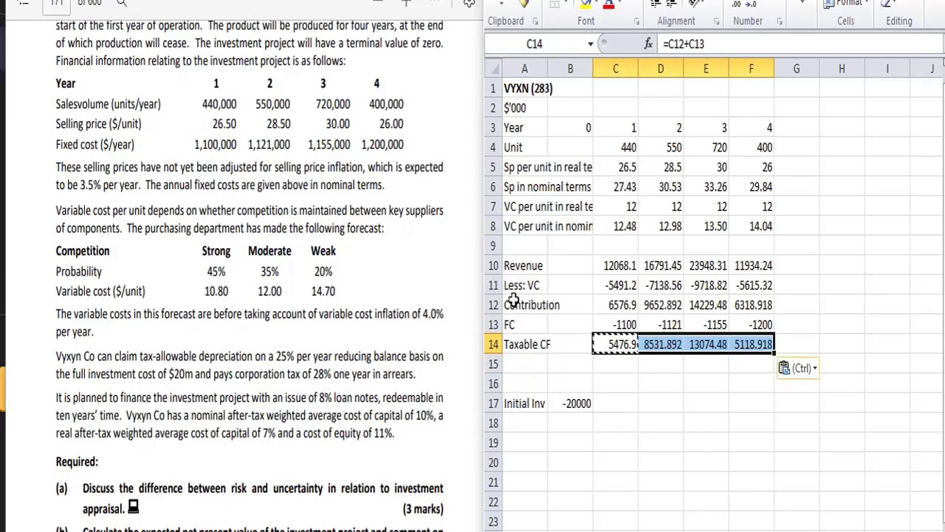
key("Down")
left_click(183, 341)
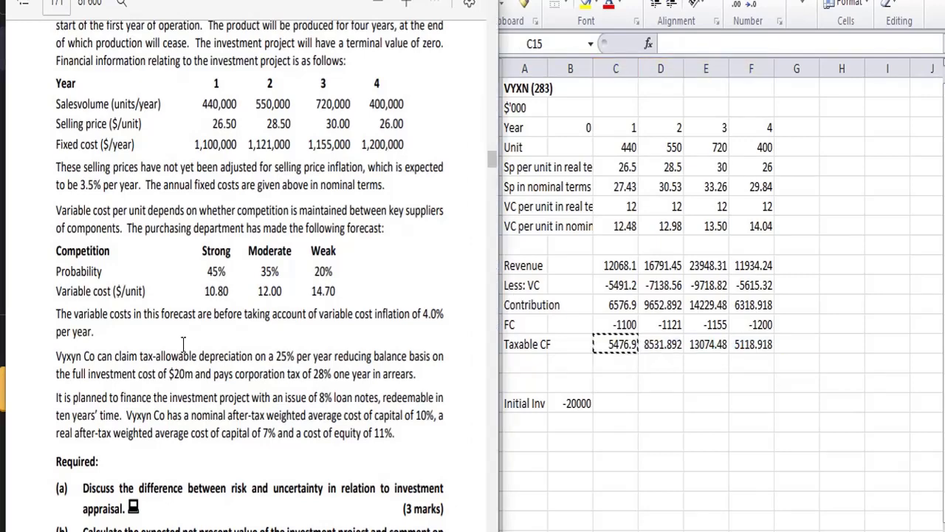
Label row 15 'Less: tax' and enter =-C14*0.28 in C15 for the year-1 tax
scroll(184, 341, "down", 4)
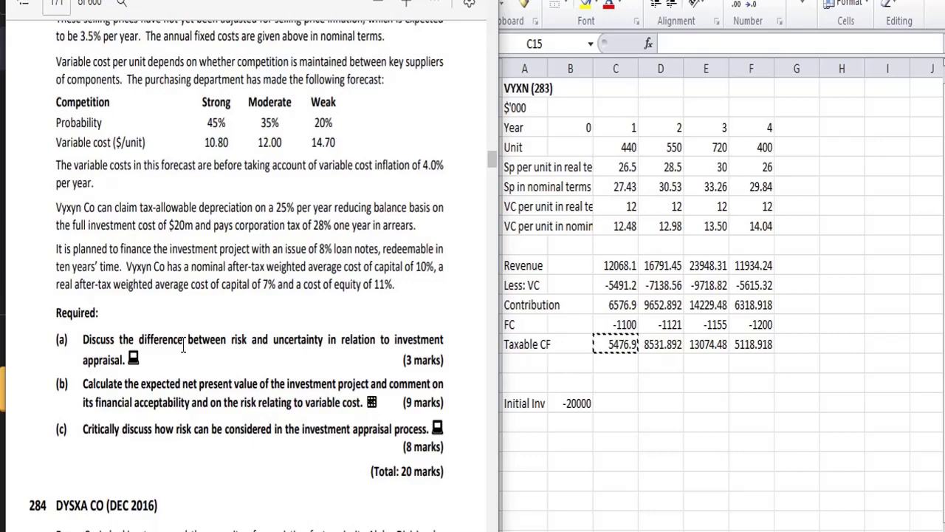
scroll(183, 347, "down", 2)
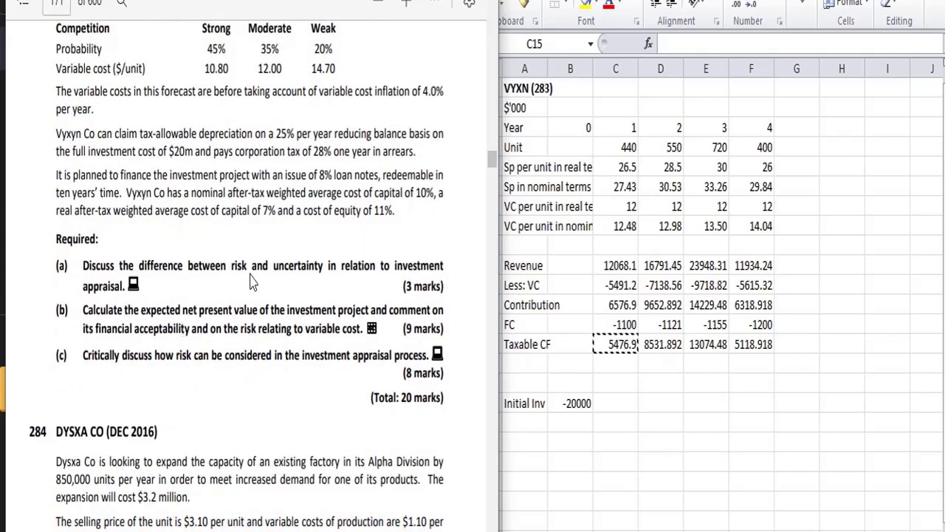
left_click(533, 359)
key("Escape")
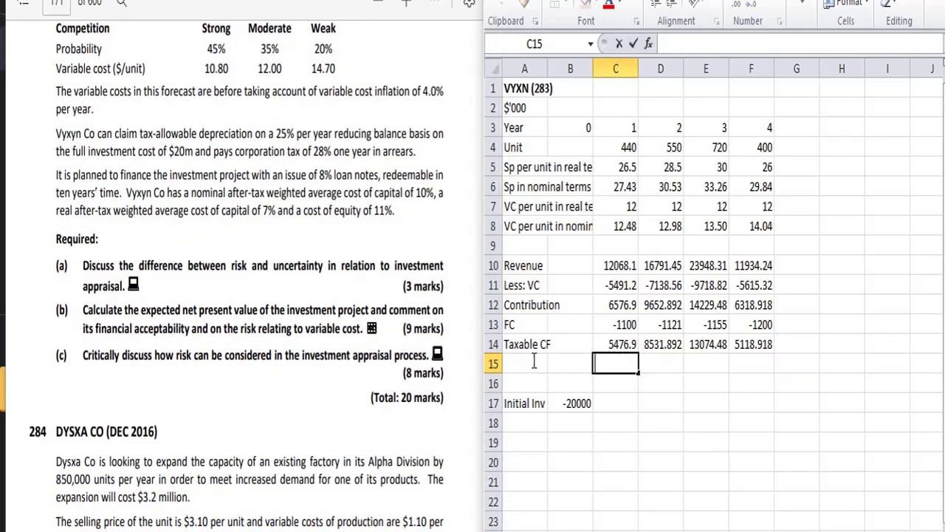
key("Left")
left_click(532, 359)
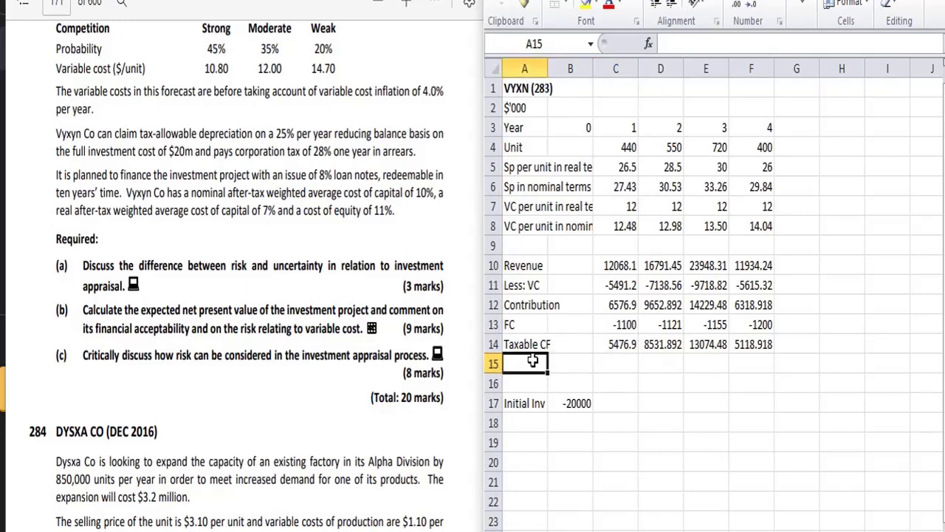
type("Less: tax")
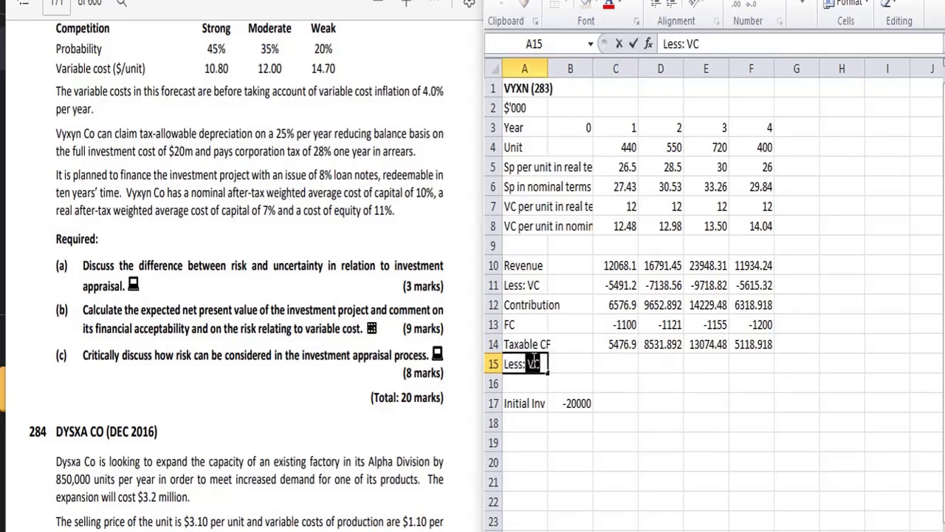
key("Tab")
key("Tab")
type("=-")
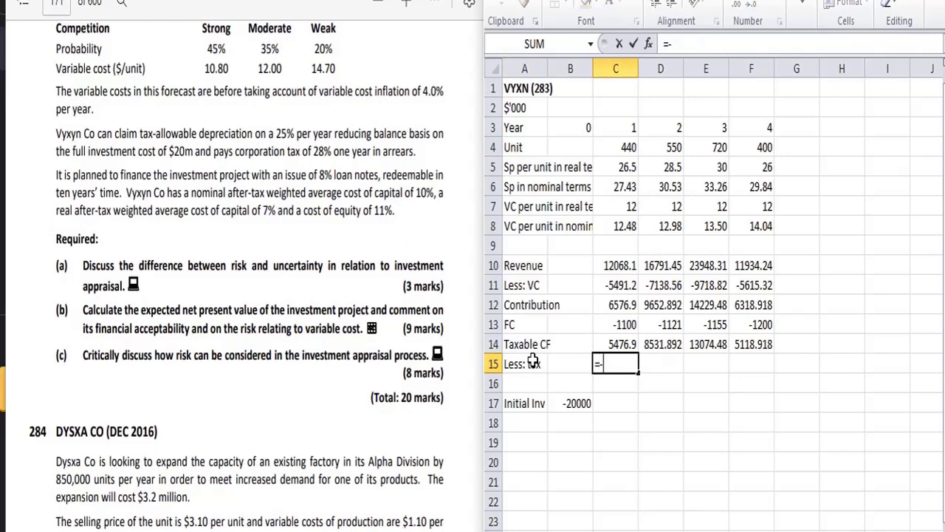
key("Up")
type("*0.28")
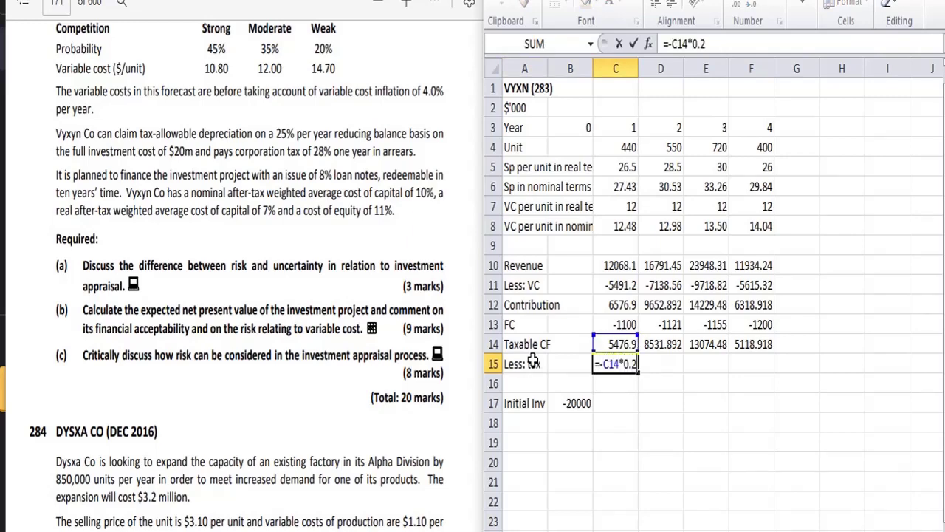
key("Tab")
Copy the 28% tax formula across C15:F15 and label row 16 'Tax relief'
key("Left")
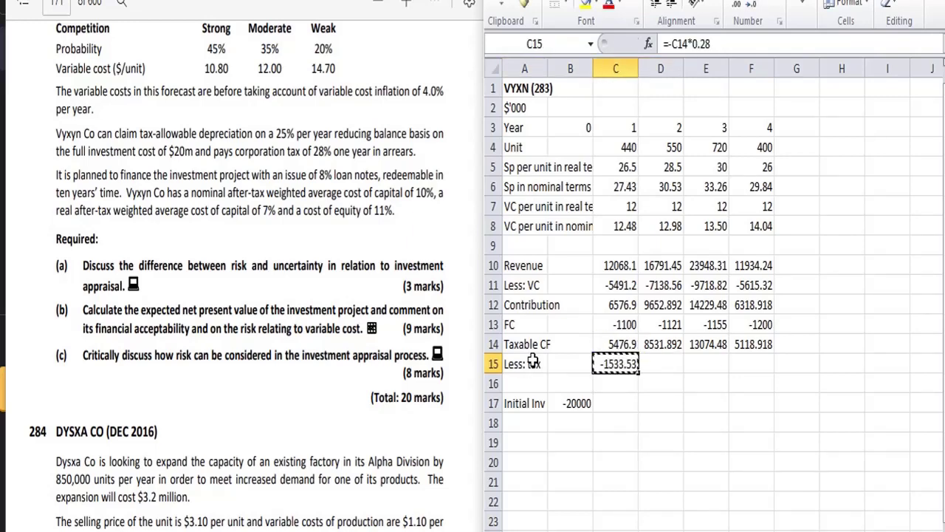
key("shift+Right")
key("shift+Right")
key("shift+Right")
key("ctrl+c")
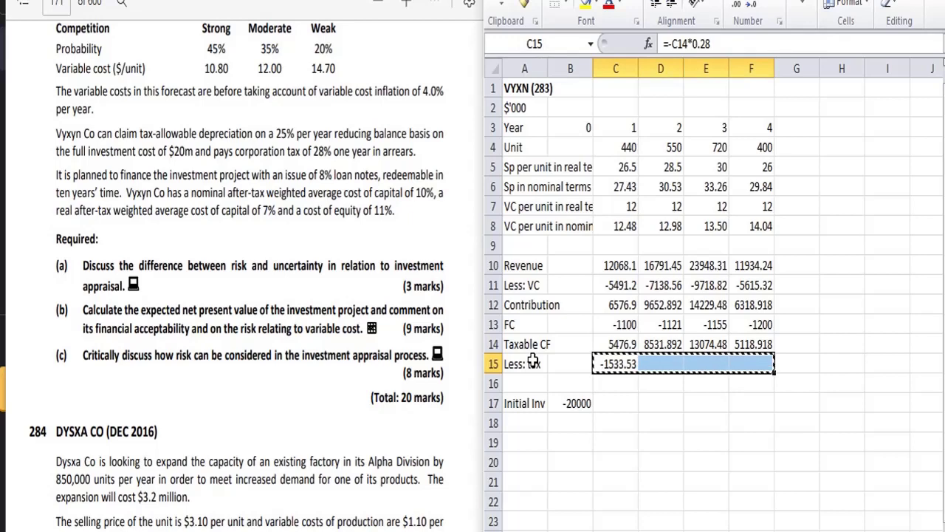
key("Left")
key("Right")
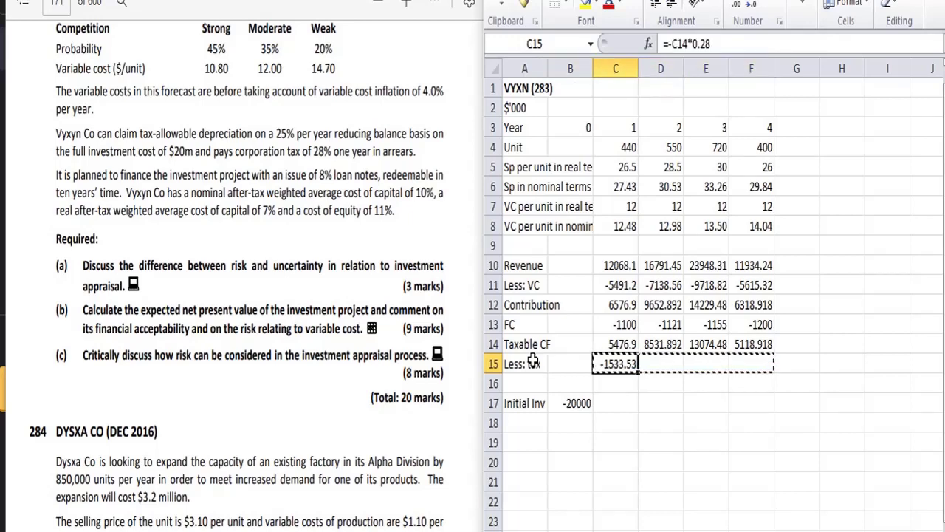
key("shift+Right")
key("shift+Right")
key("shift+Right")
key("ctrl+v")
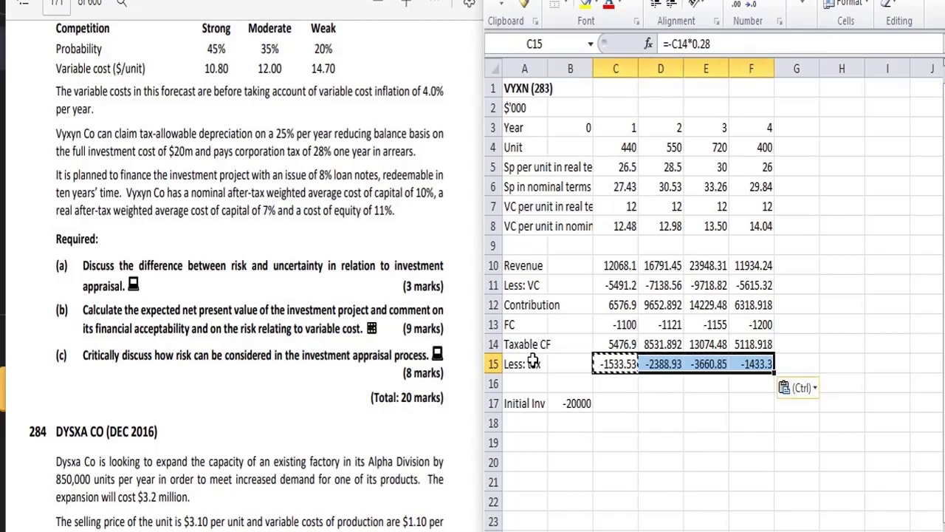
key("Down")
key("Left")
key("Left")
type("Tax")
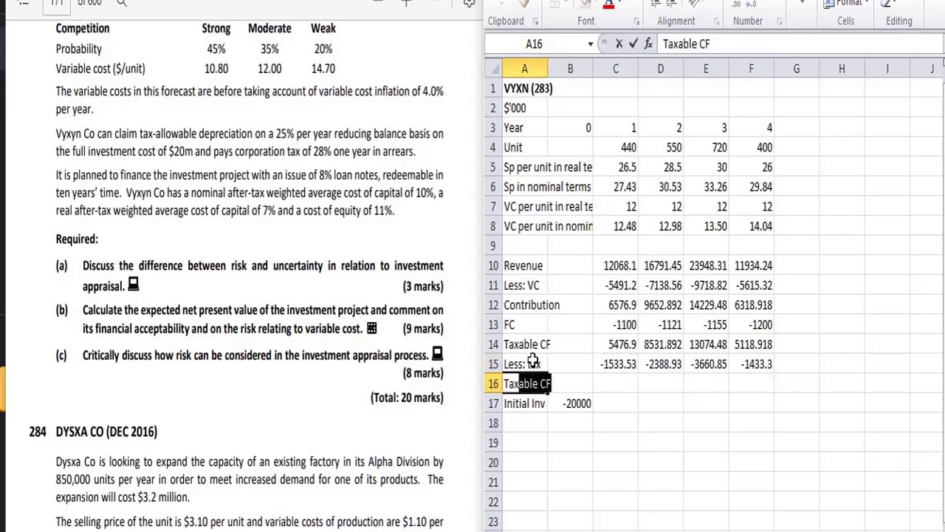
type(" relief")
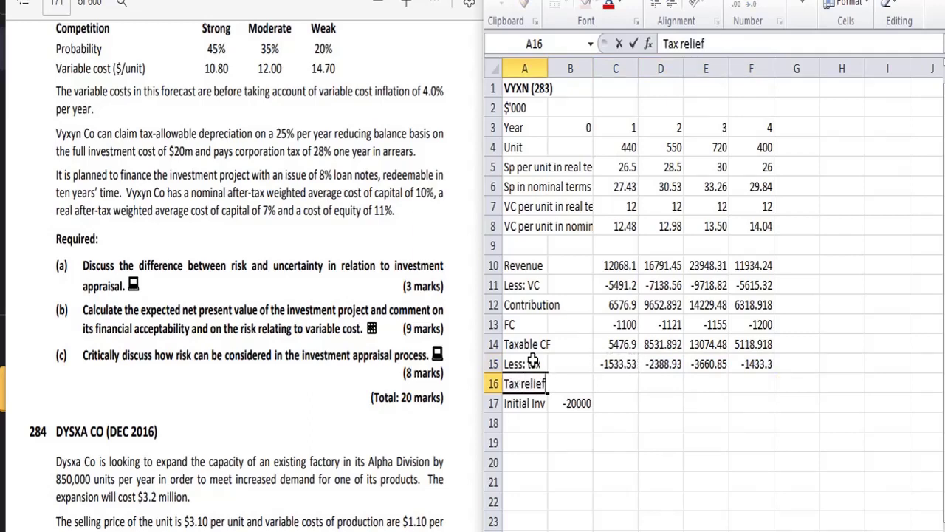
Enter =20000*0.25*0.28 in C16 to give a year-1 tax relief of 1400
key("Right")
key("Right")
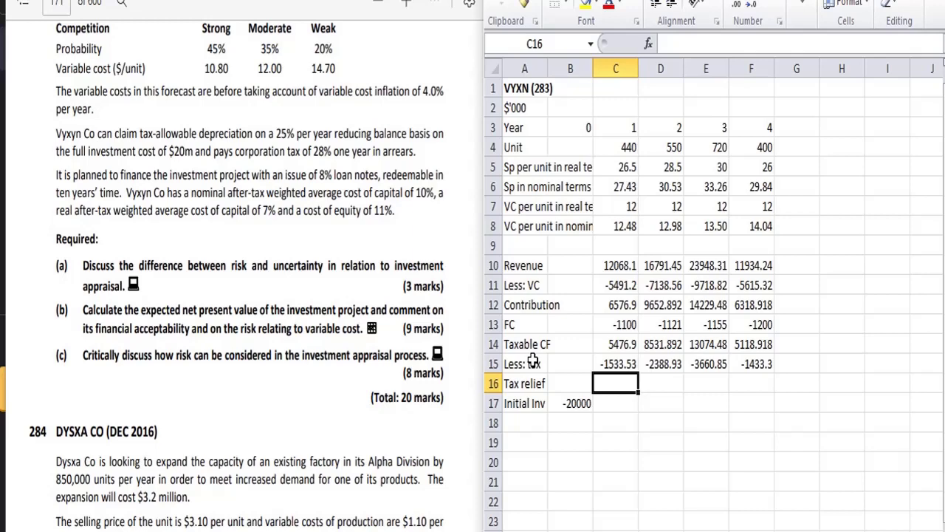
type("=")
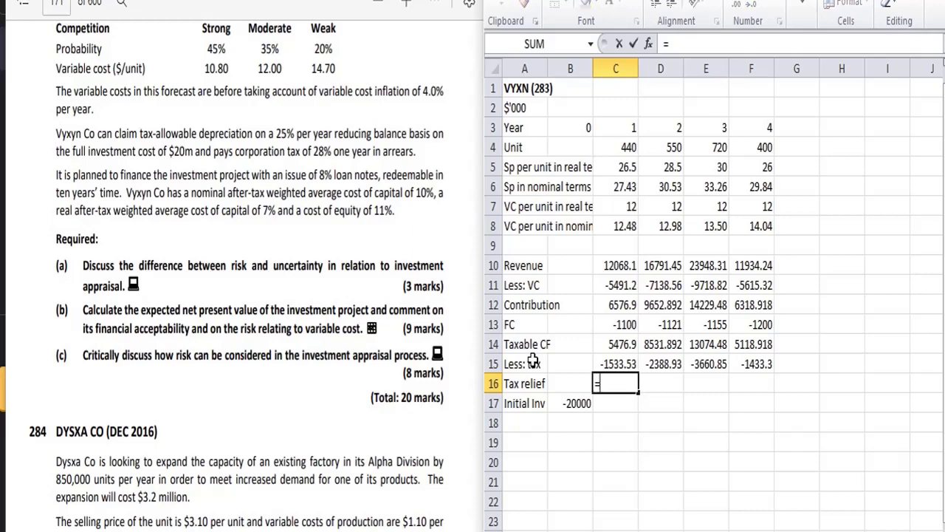
type("20000")
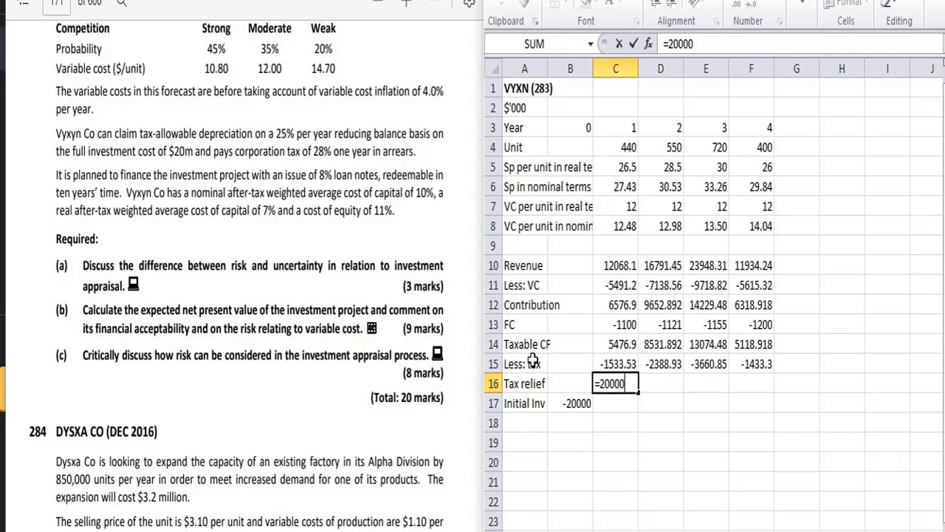
type("*.25*0.28")
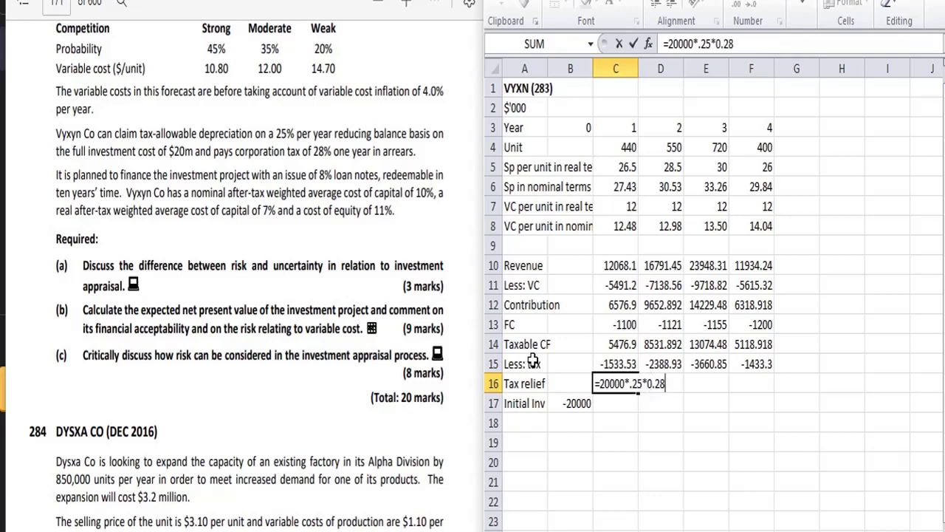
key("Return")
Enter =C16*0.75 in D16 for a year-2 tax relief of 1050
key("Up")
key("Right")
key("Right")
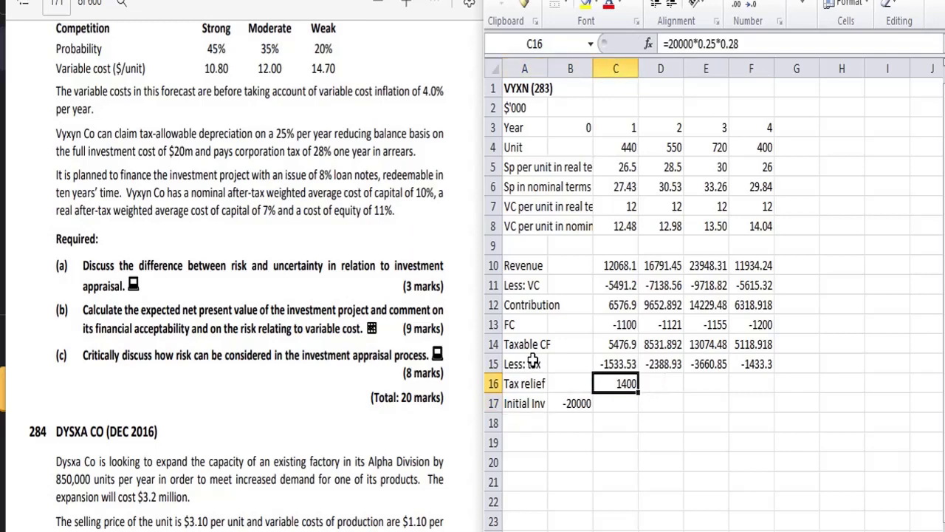
key("Right")
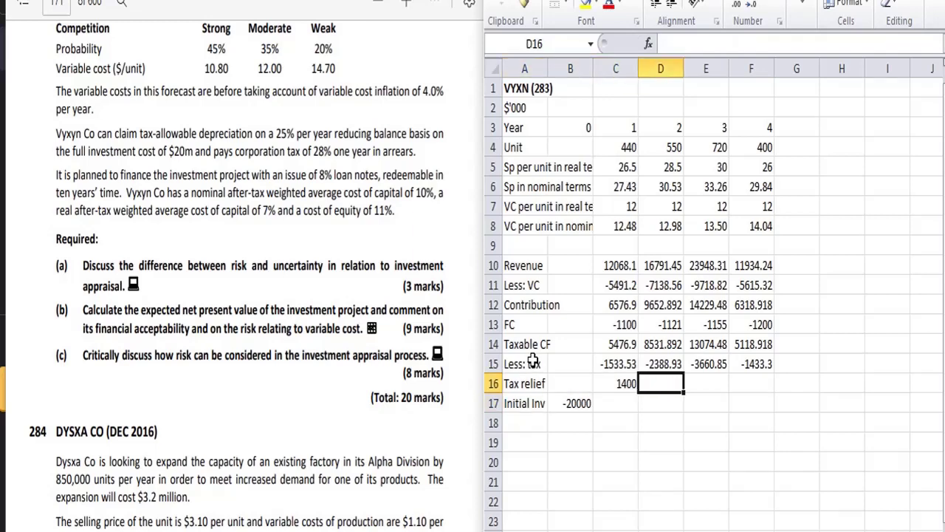
type("=C16*7")
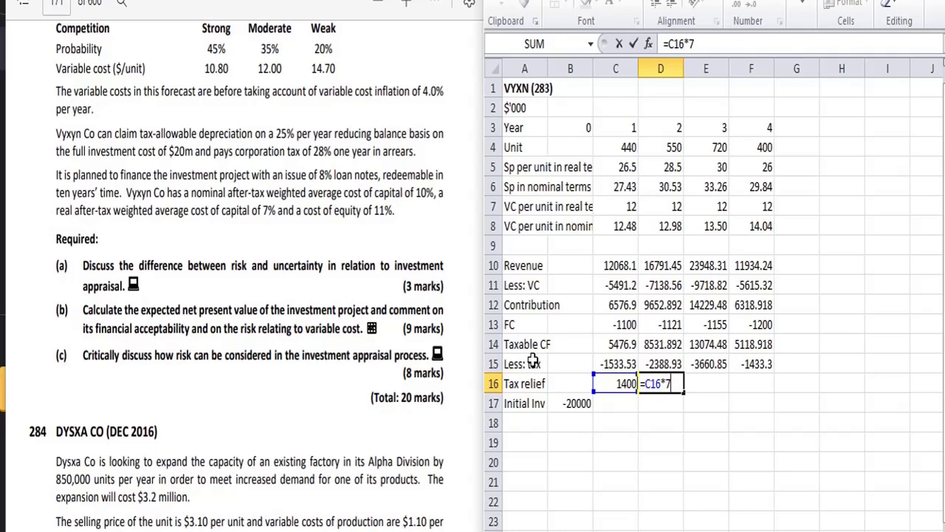
key("BackSpace")
type("0.75")
key("Right")
Enter =D16*.75 in E16, correcting the first attempt, for a year-3 relief of 787.5
type("=")
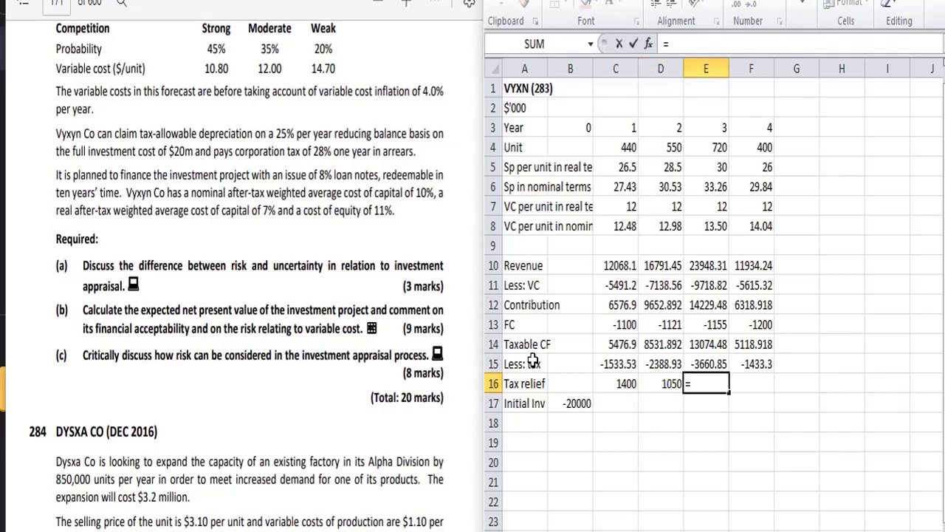
key("Left")
type("*75")
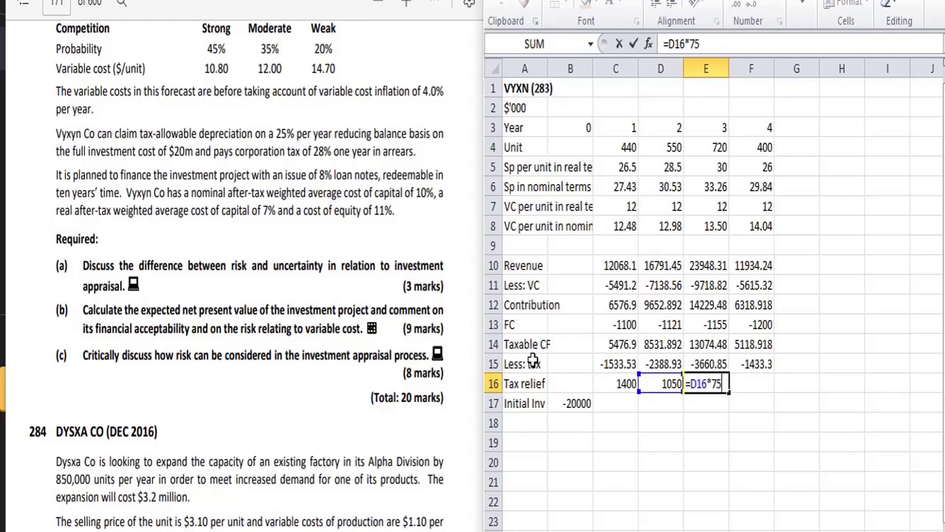
key("Right")
key("Down")
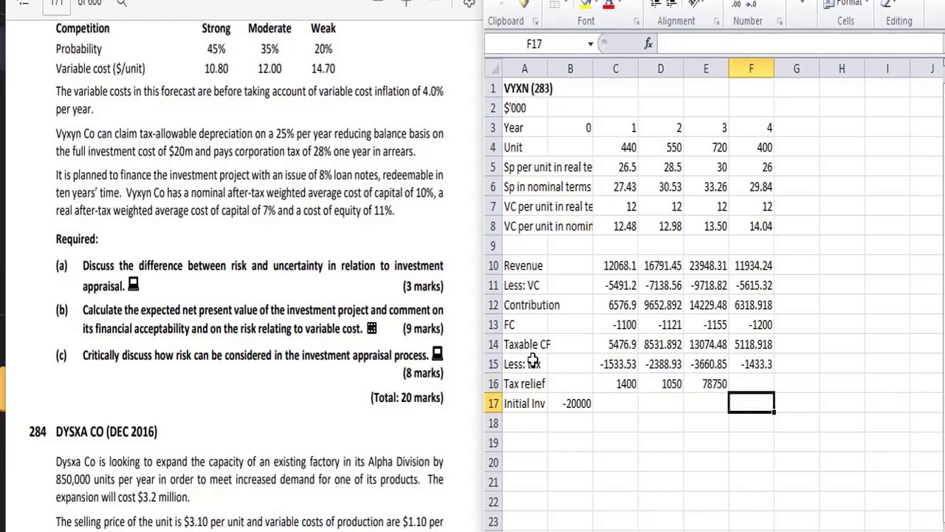
key("Up")
key("Left")
type("=")
key("Left")
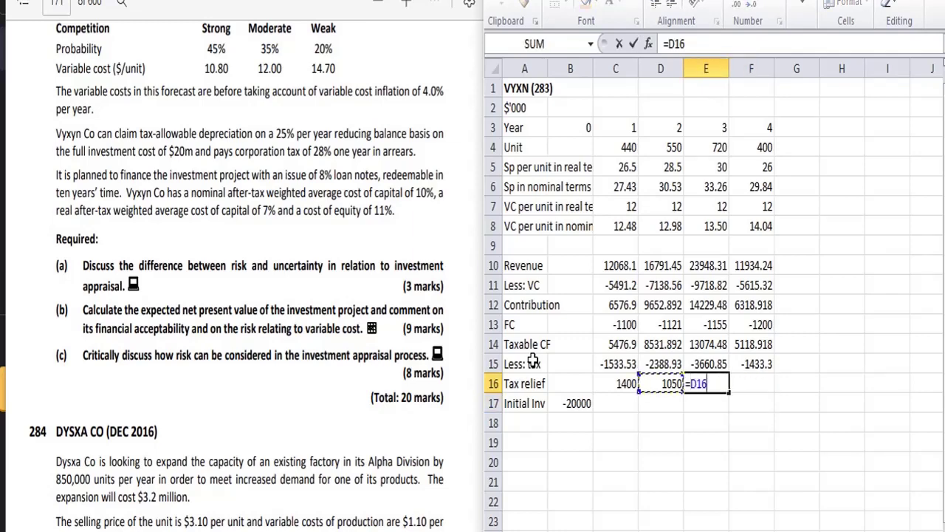
type("*.75")
key("Right")
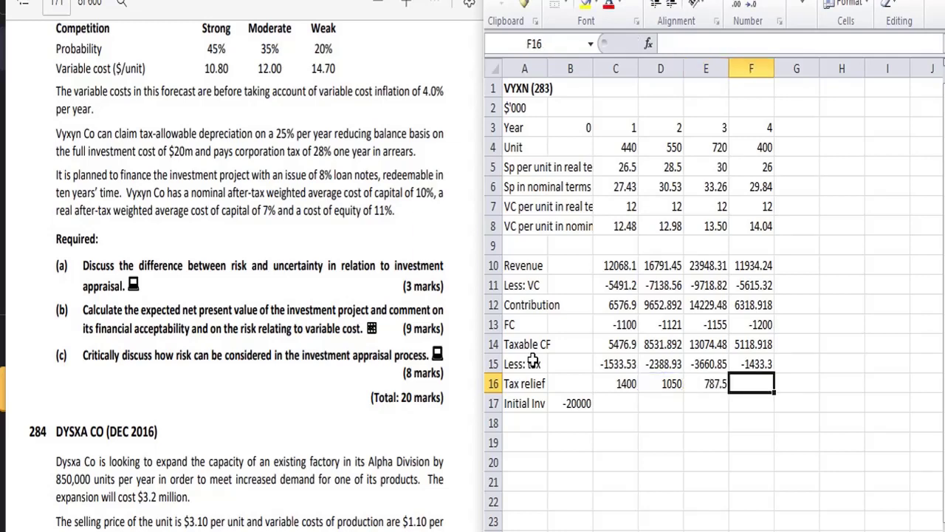
Put the total tax relief =20000*.28 (5600) in H16
key("Right")
key("Right")
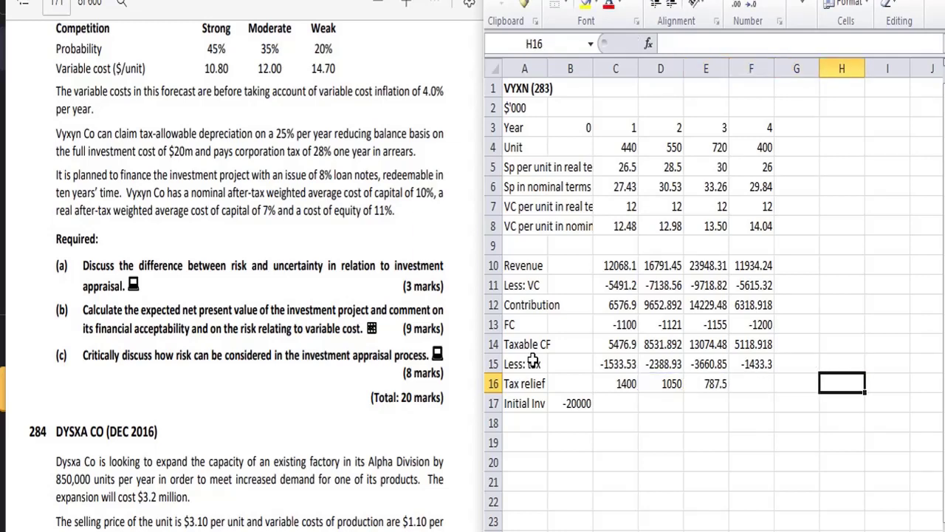
type("=")
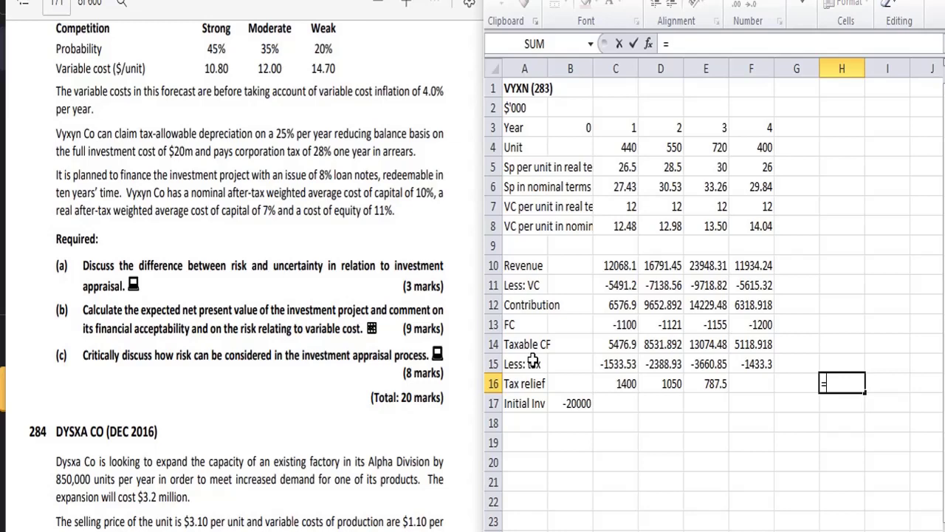
type("20000*.28")
key("Return")
Set F16 to =H16-C16-D16-E16, giving the balancing year-4 relief of 2362.5
key("Left")
key("Left")
key("Left")
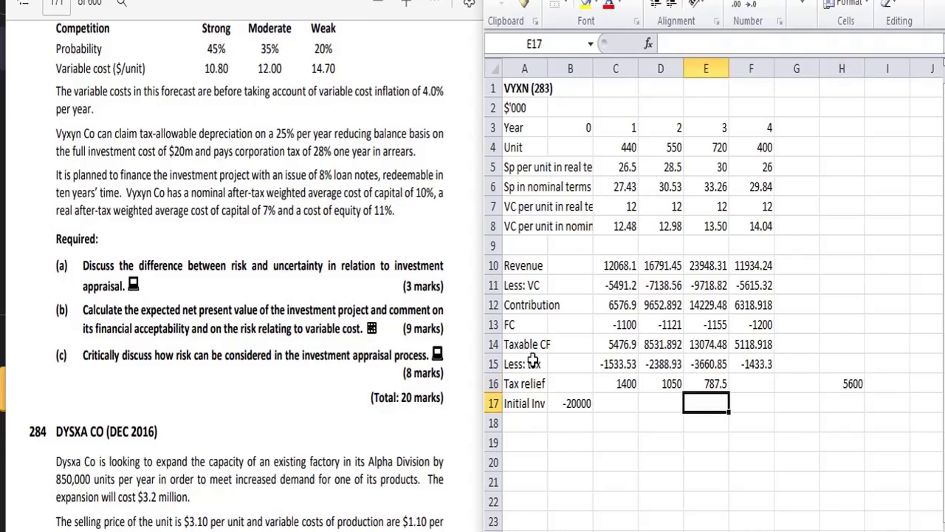
key("Up")
key("Right")
type("=")
key("Right")
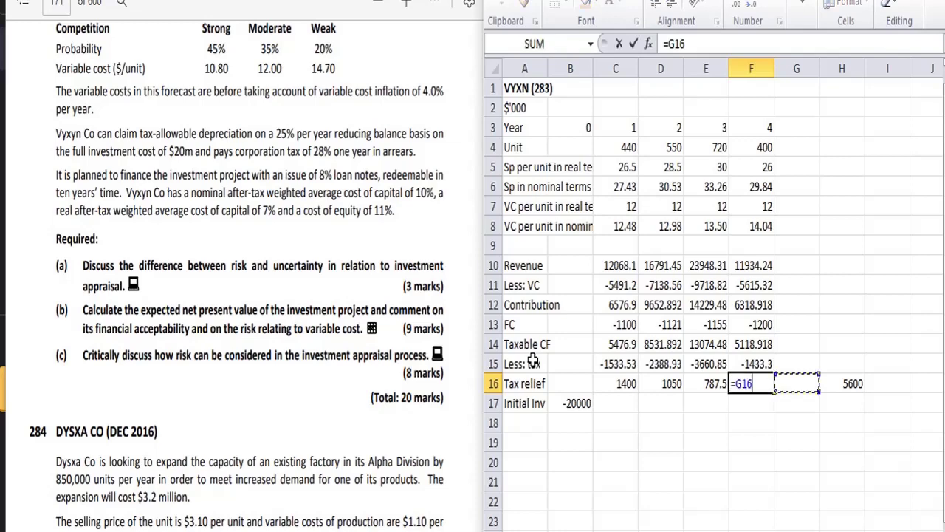
key("Right")
type("-")
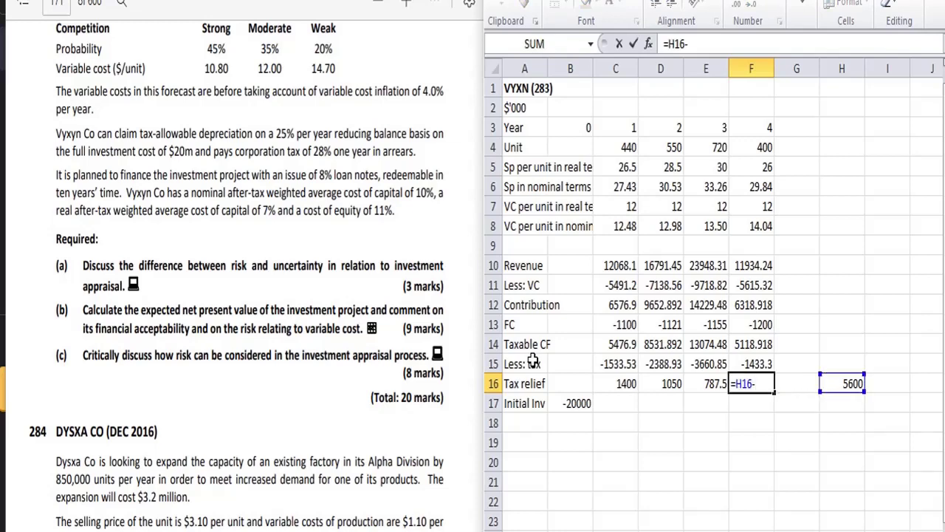
key("Left")
key("Left")
key("Left")
type("-")
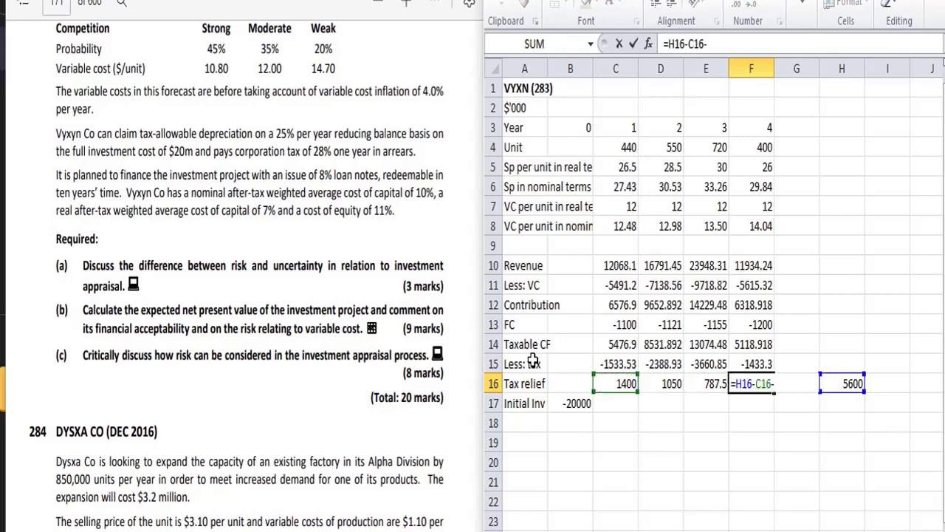
key("Right")
type("-")
key("Left")
key("Return")
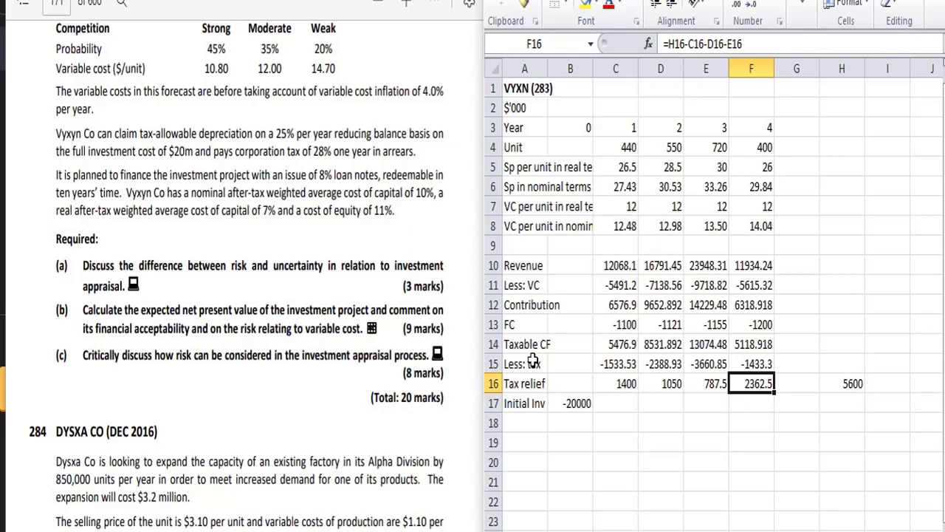
key("Up")
key("Up")
key("Left")
key("Left")
key("Left")
key("Down")
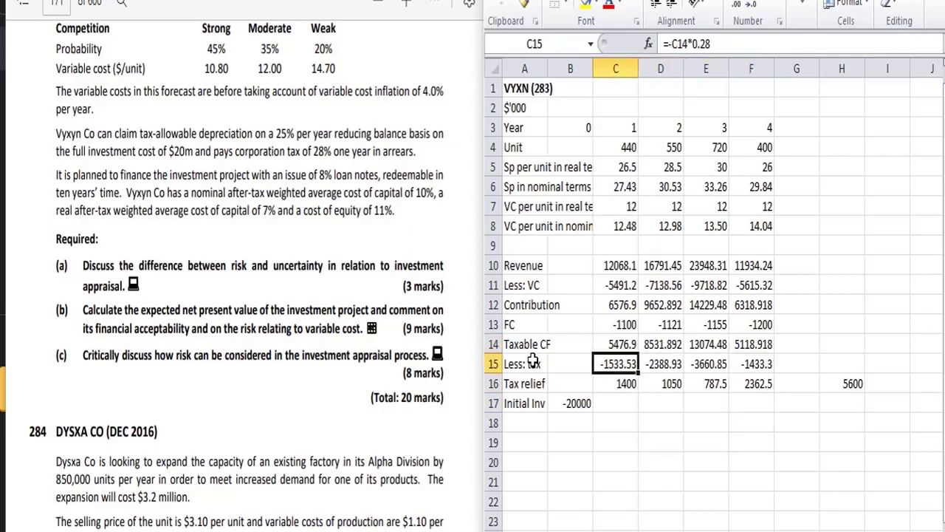
Cut C15:F16 and paste at D15 so tax and tax relief lag one year
key("shift+Right")
key("shift+Right")
key("shift+Right")
key("shift+Down")
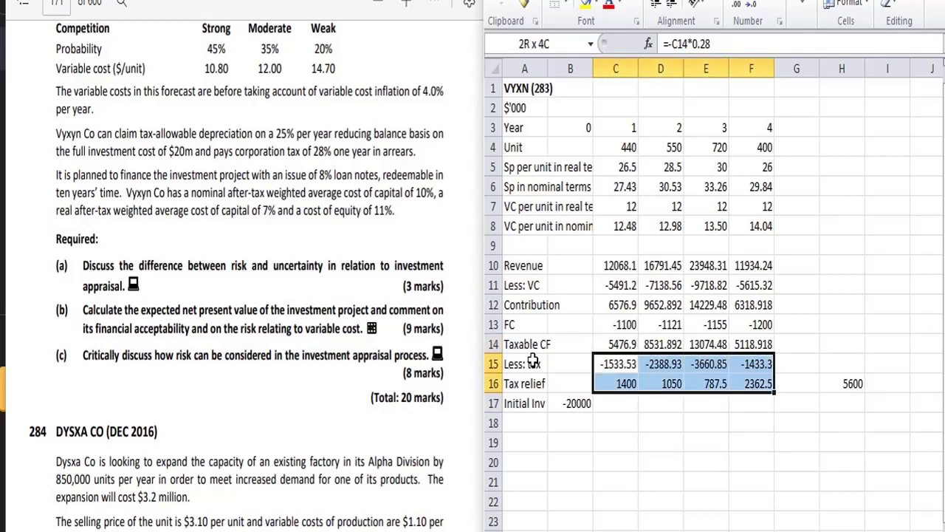
key("ctrl+x")
key("Right")
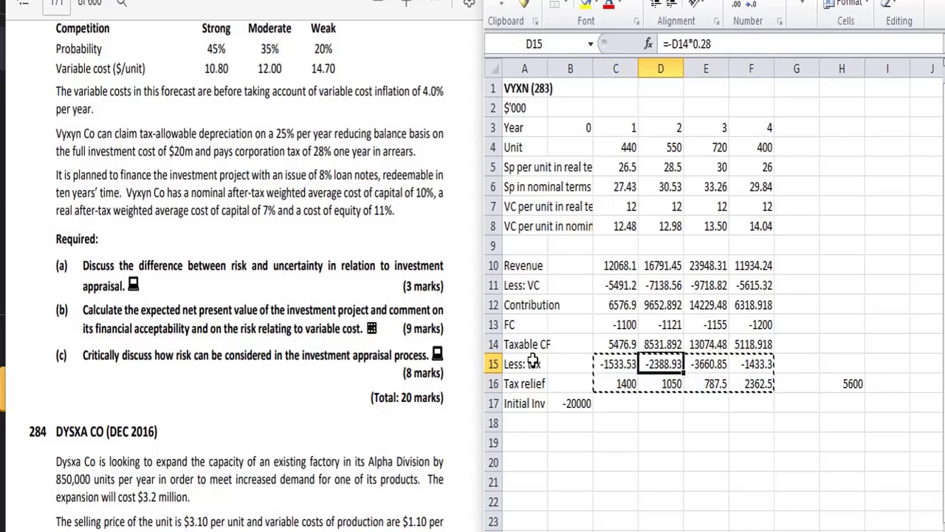
key("ctrl+v")
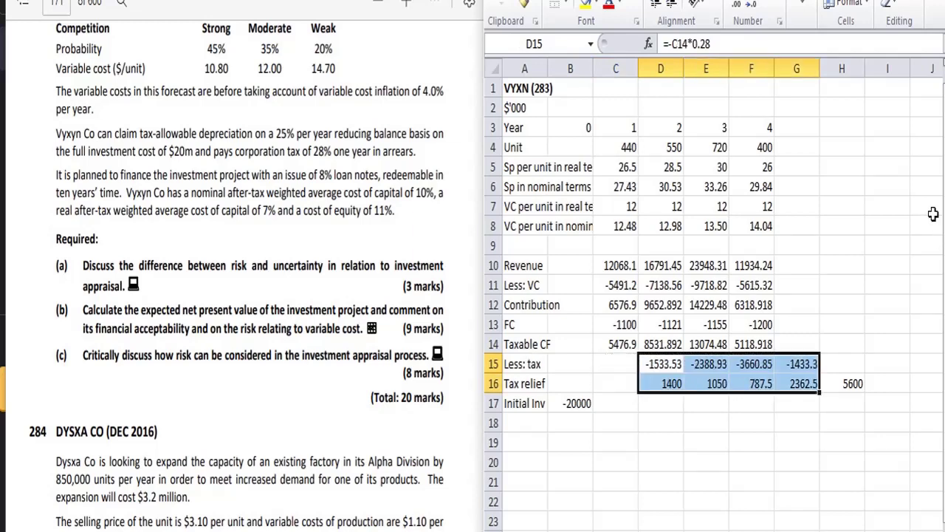
Add year 5 to the Year row in G3
left_click(798, 130)
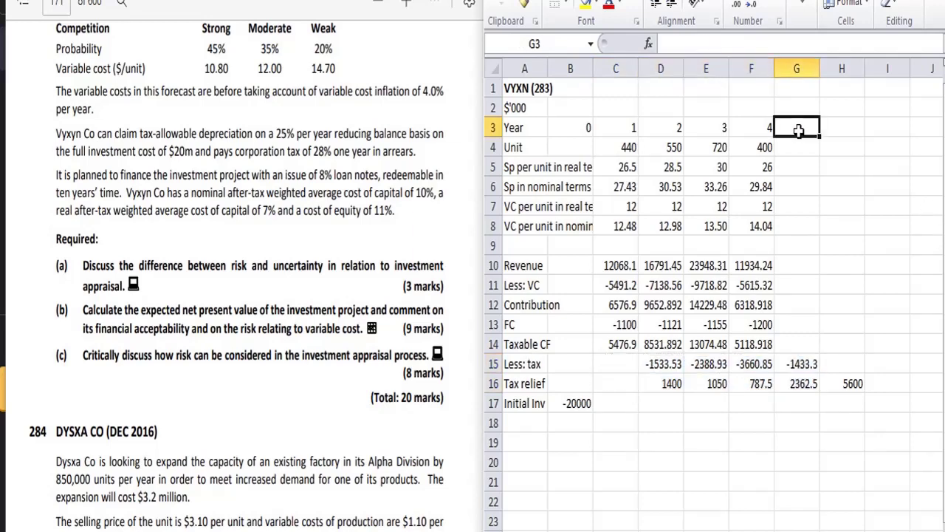
type("5")
key("Return")
key("Down")
key("Down")
key("Down")
key("Down")
key("Down")
key("Down")
key("Down")
key("Down")
key("Down")
key("Down")
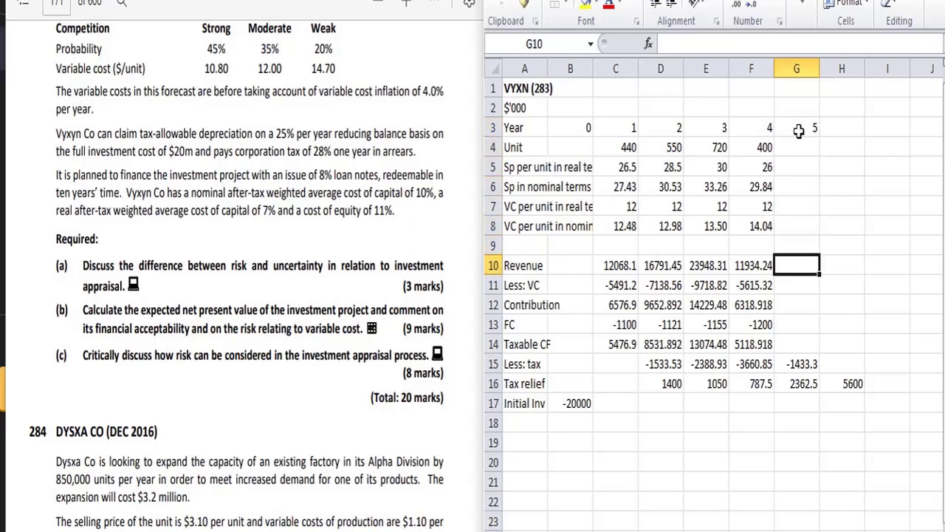
key("Down")
key("Down")
key("Down")
key("Left")
key("Left")
key("Left")
key("Left")
key("Left")
key("Left")
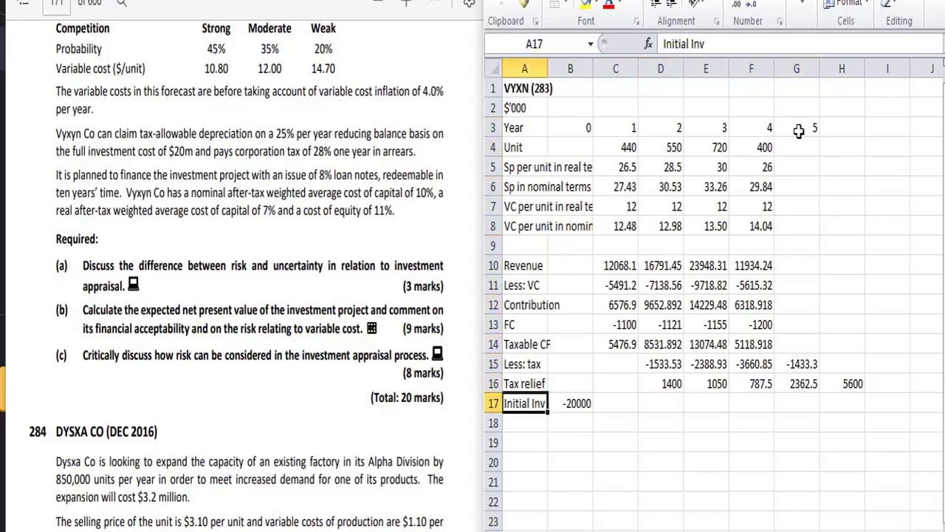
key("Down")
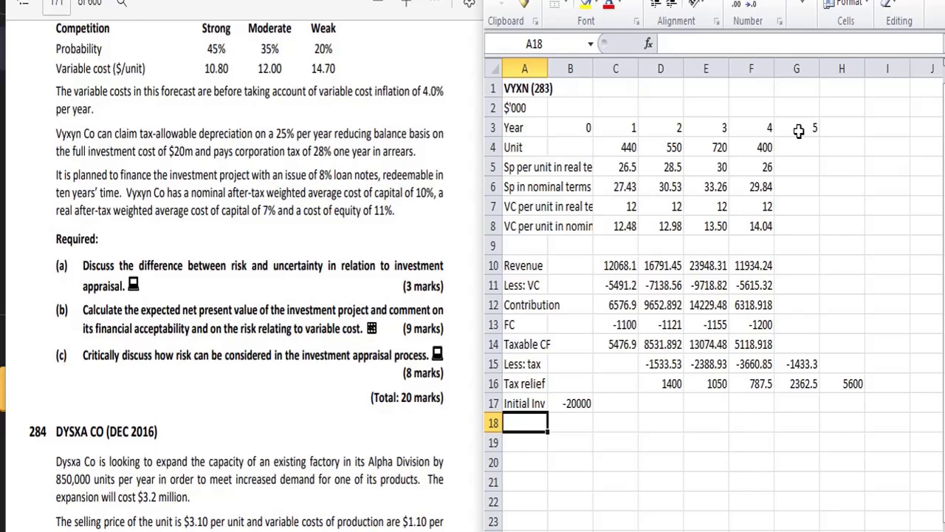
Label row 18 'Net Cash flow'
type("Nt")
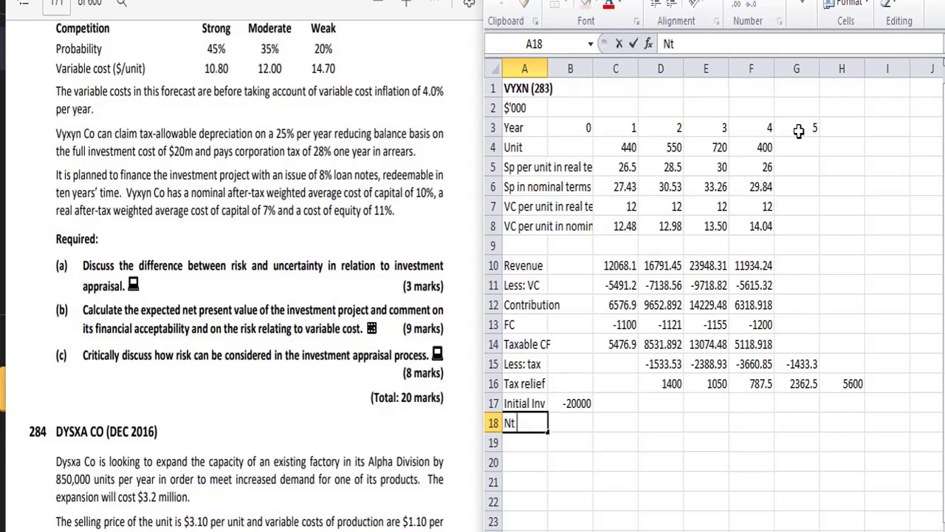
key("BackSpace")
type("et Cash flow")
key("Tab")
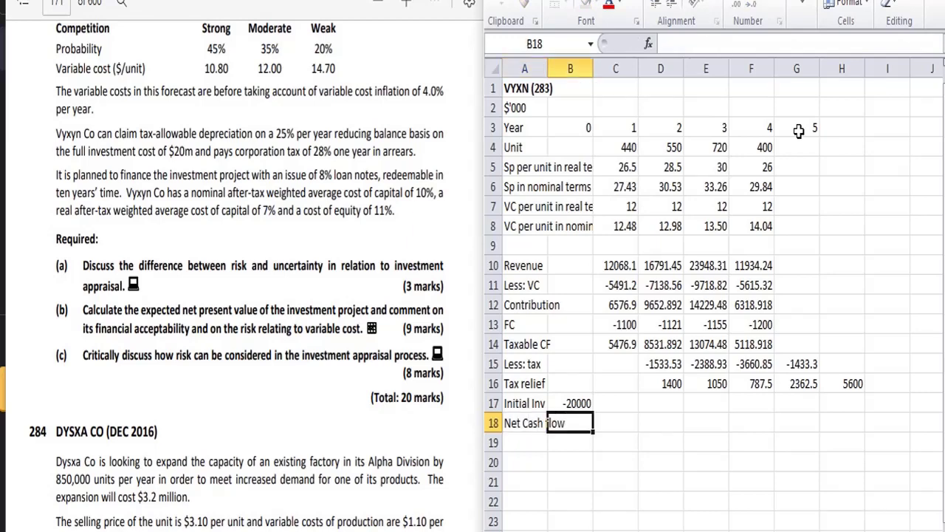
Enter =B14+B15+B16+B17 in B18, fixing the duplicated reference, to show -20000
type("=")
key("Up")
key("Up")
key("Up")
key("Up")
key("Up")
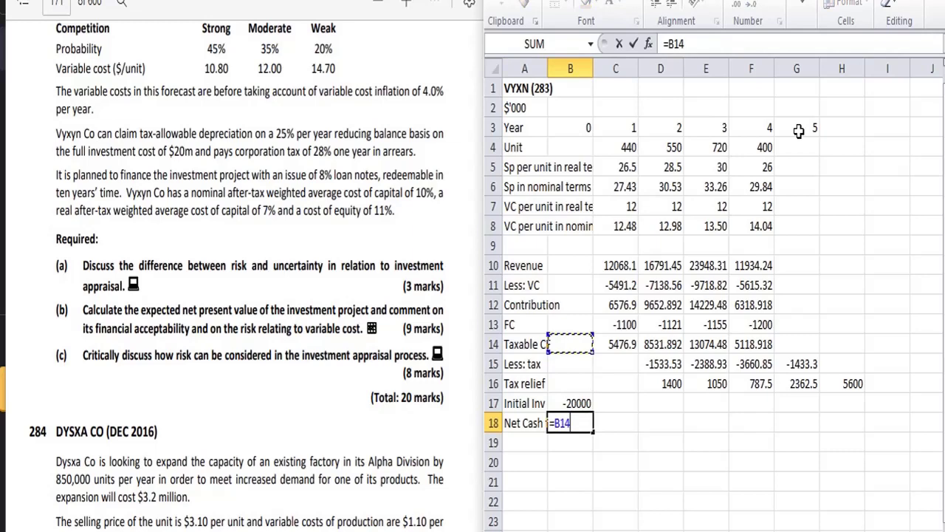
key("Up")
key("Down")
key("Down")
type("+")
key("Up")
key("Up")
key("Up")
type("+")
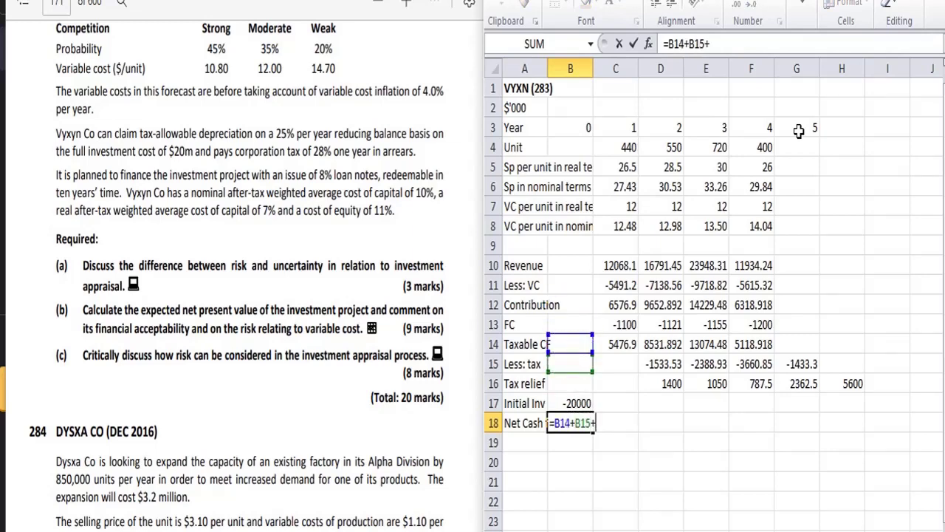
key("Up")
key("Up")
key("Tab")
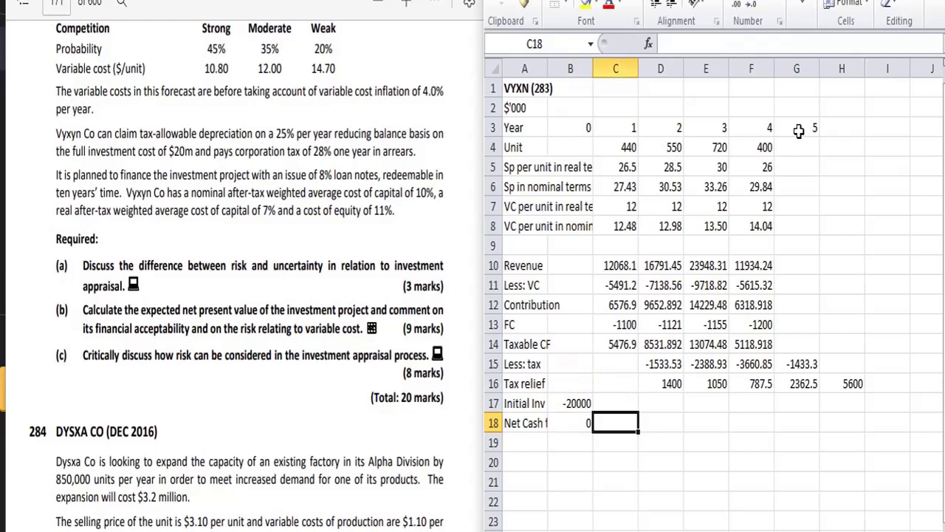
key("Left")
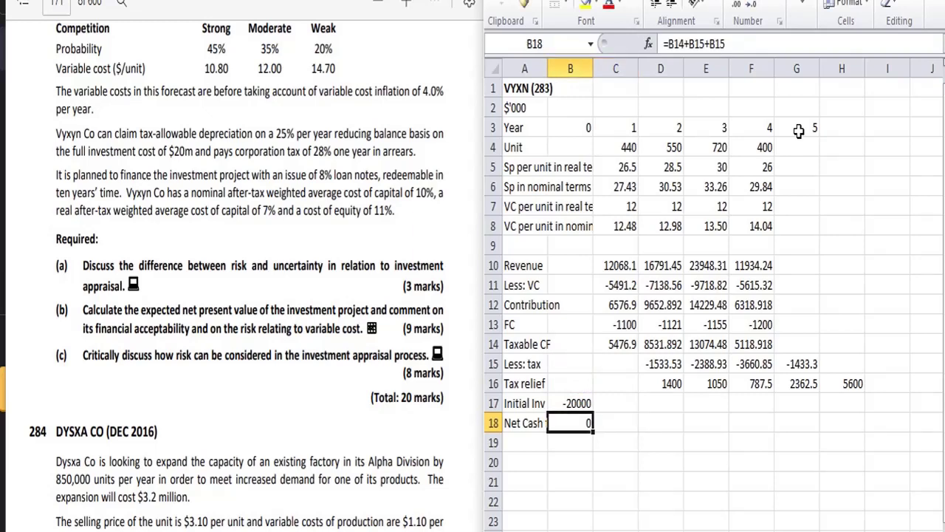
left_click(853, 42)
key("BackSpace")
key("BackSpace")
key("BackSpace")
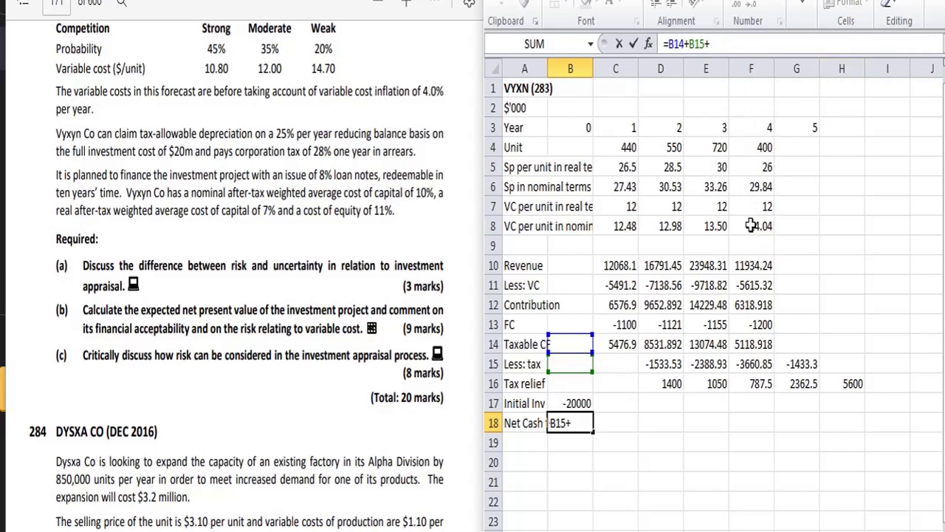
left_click(584, 380)
type("+")
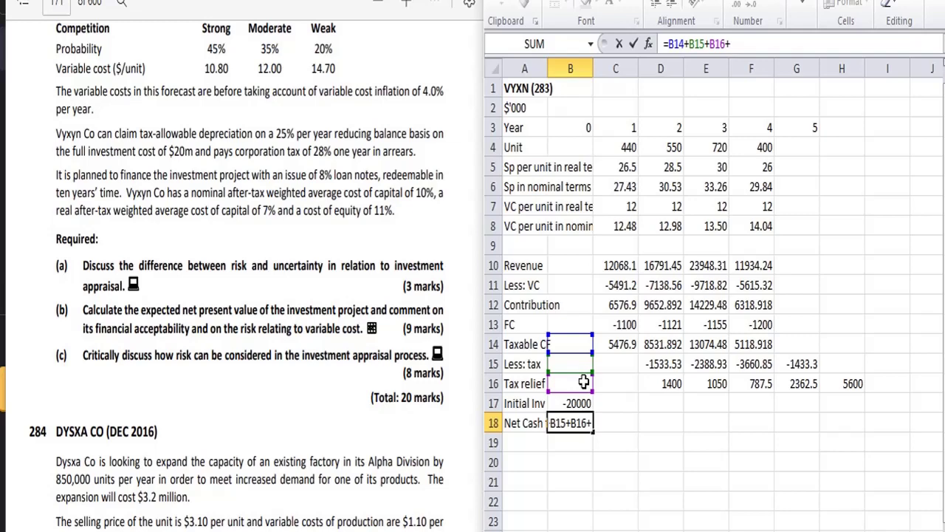
key("Up")
key("Tab")
Copy the B18 net cash flow formula across C18:G18
key("Left")
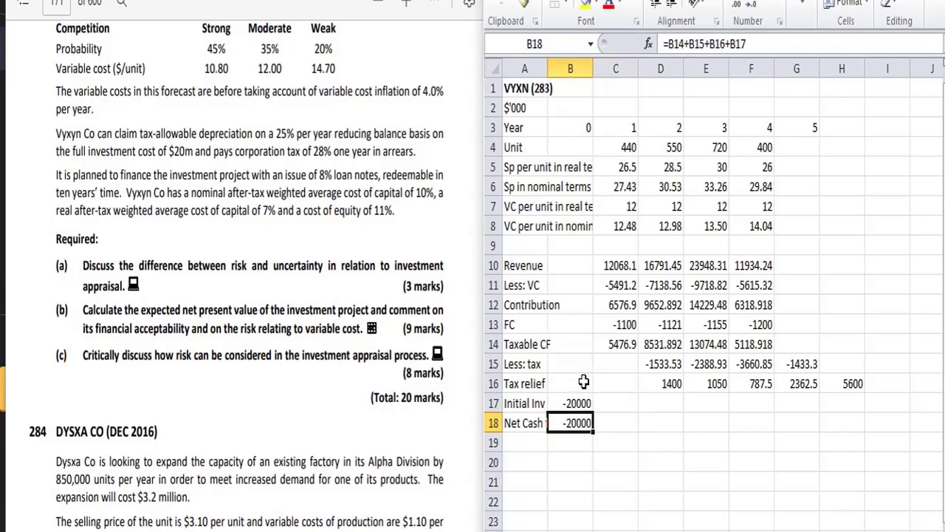
key("ctrl+c")
key("shift+Right")
key("shift+Right")
key("shift+Right")
key("shift+Right")
key("shift+Right")
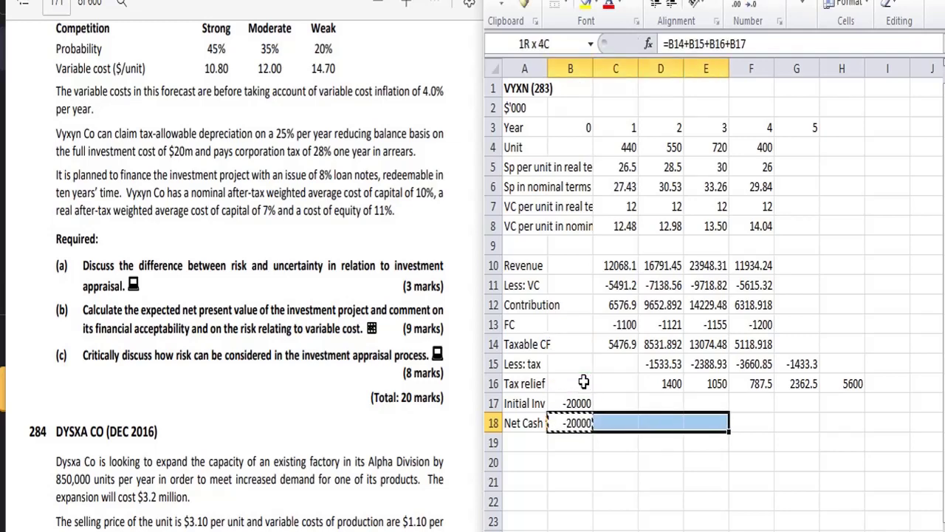
key("ctrl+v")
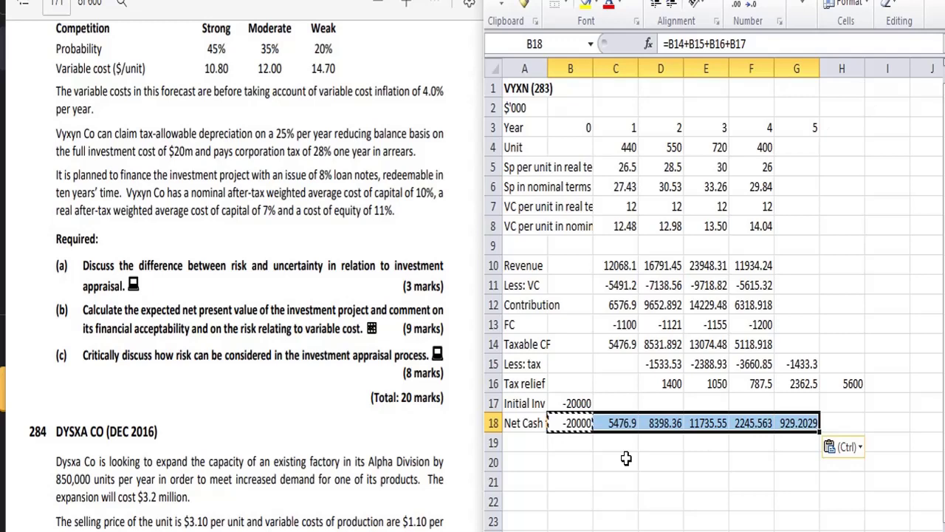
Label A20 'NPV' and enter =B18+NPV(10%,C18:G18) in B20
left_click(530, 461)
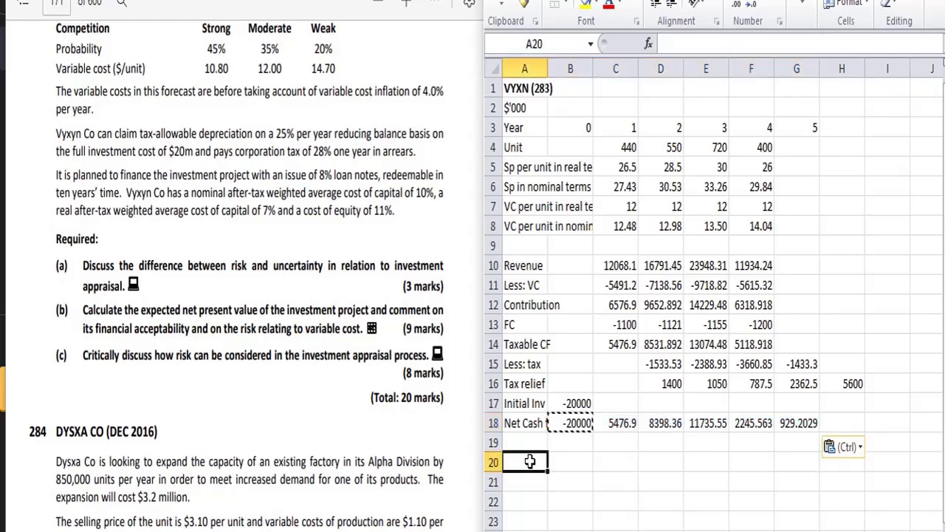
type("NPV")
key("Tab")
type("=B18+")
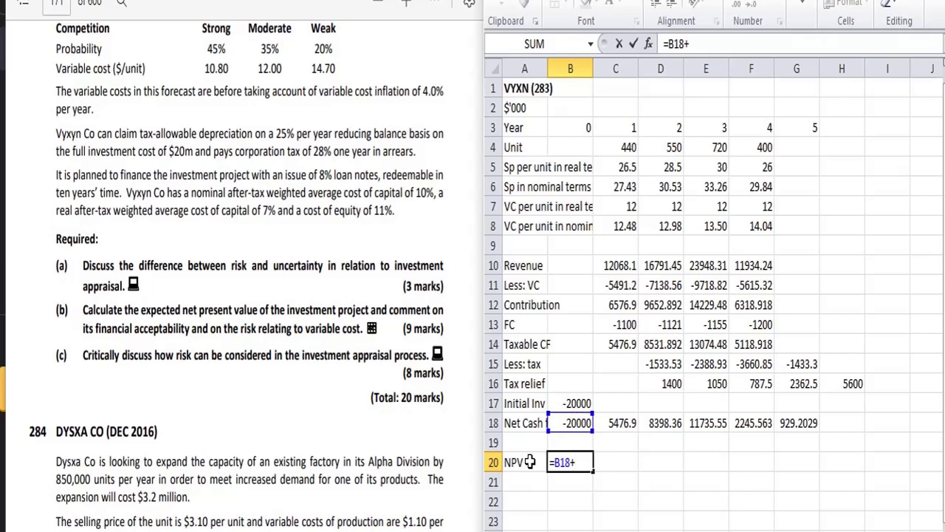
type("NPV")
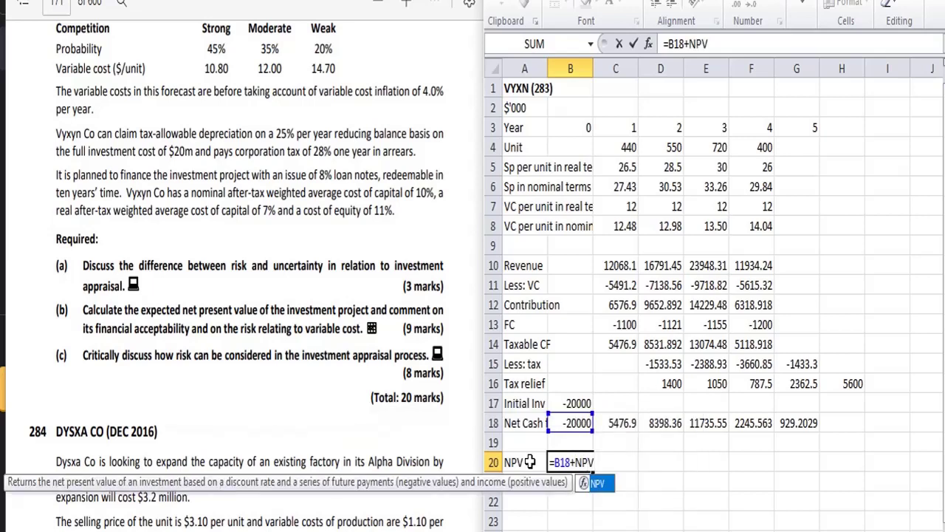
type("(")
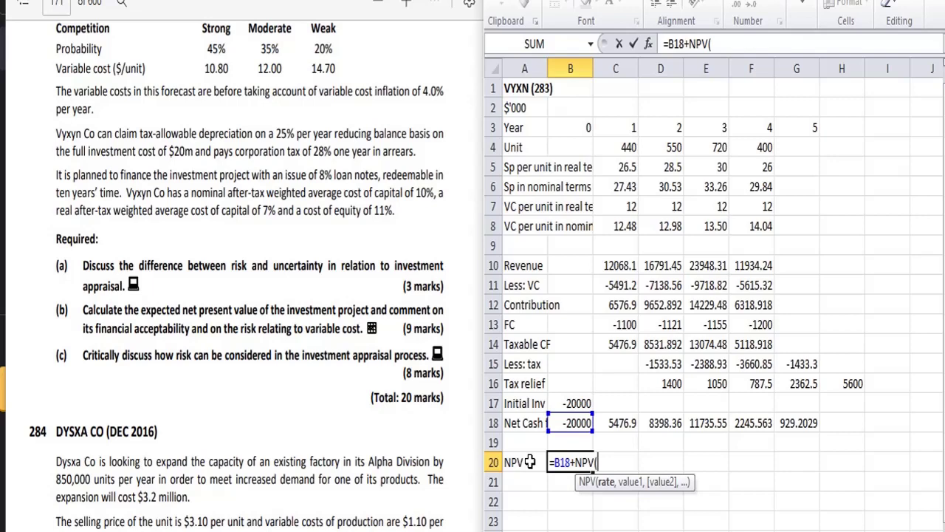
type("10%,")
key("Up")
key("Up")
key("Right")
key("shift+Right")
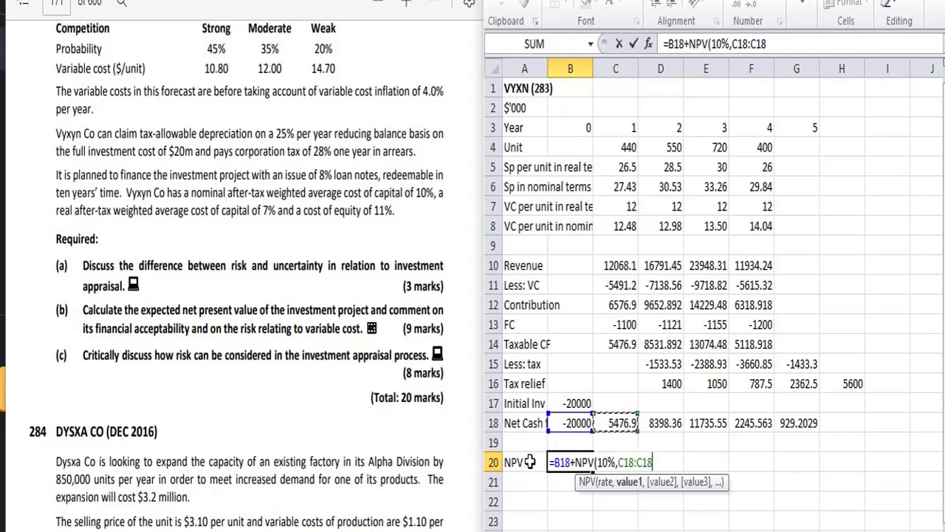
key("shift+Right")
key("shift+Right")
key("shift+Right")
type(")")
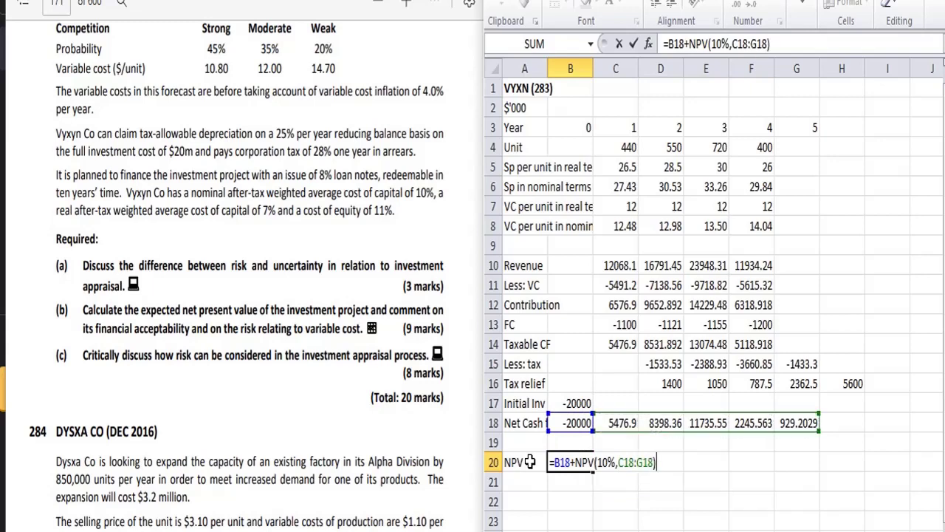
key("Return")
Apply Number format to B20 so the NPV shows 2,847.60
key("Up")
key("Right")
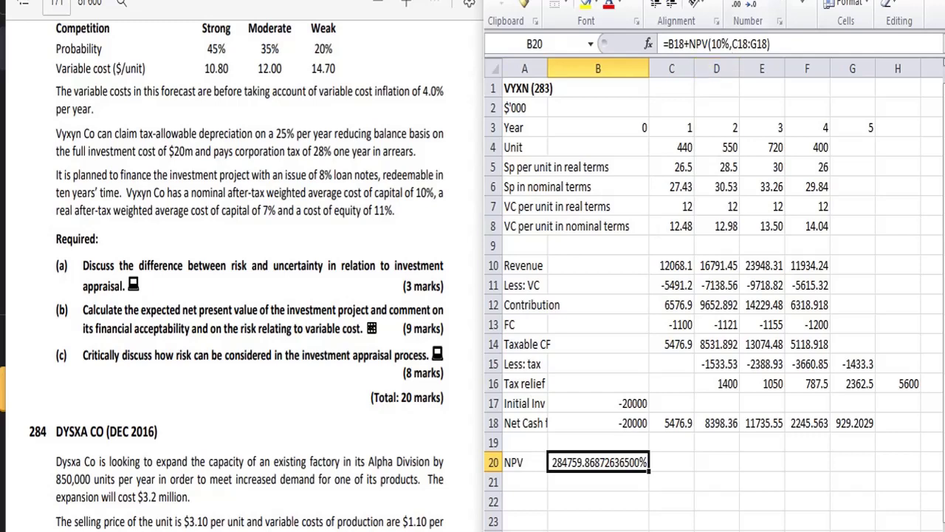
key("ctrl+shift+1")
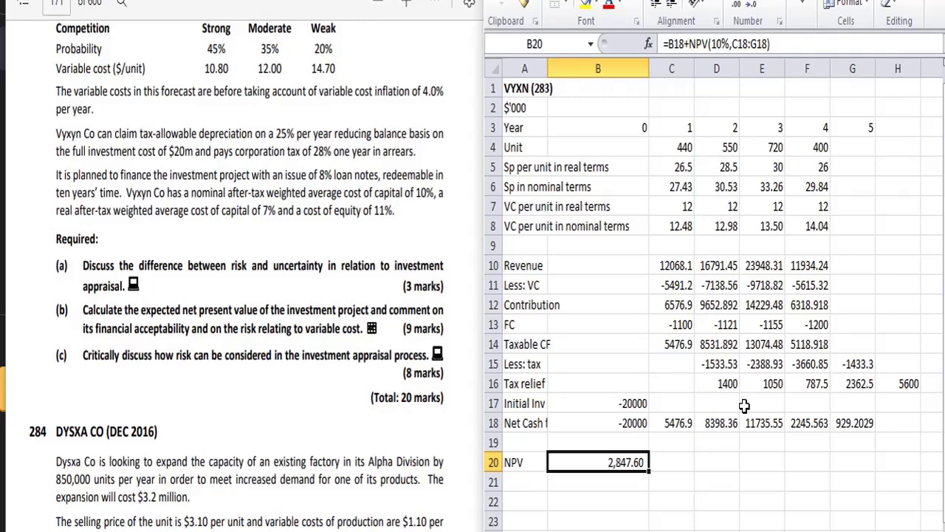
left_click_drag(745, 405, 724, 448)
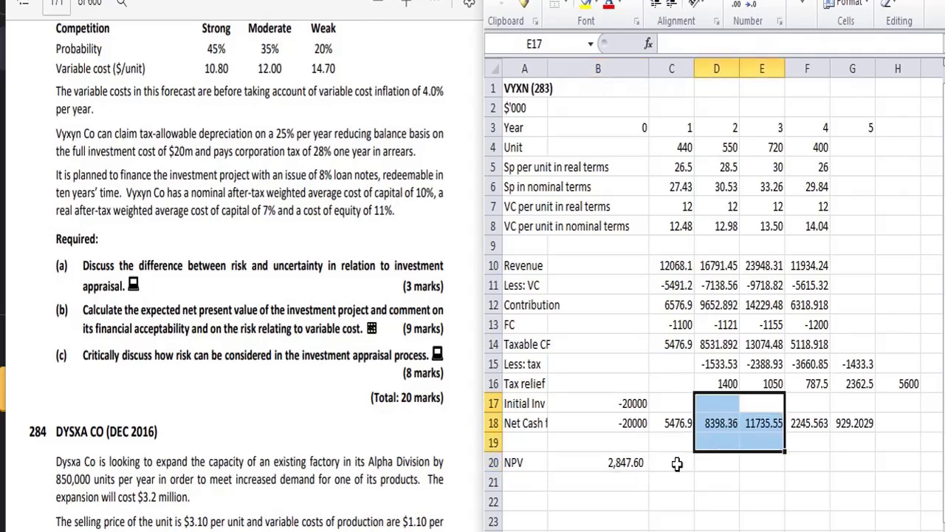
Bring the PDF question book forward and scroll through the Vyxyn, Dysxa and Pelta Co questions
left_click(672, 462)
left_click(427, 457)
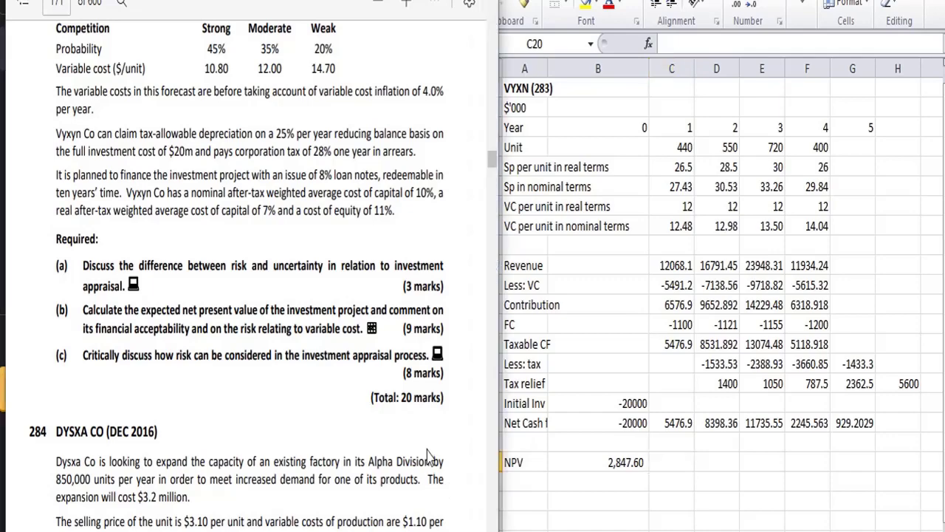
scroll(427, 454, "down", 5)
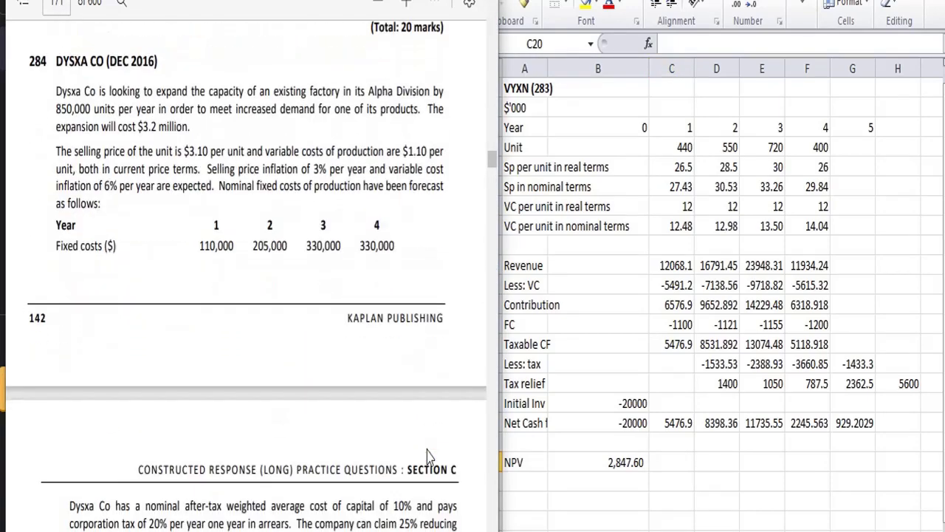
scroll(427, 454, "down", 3)
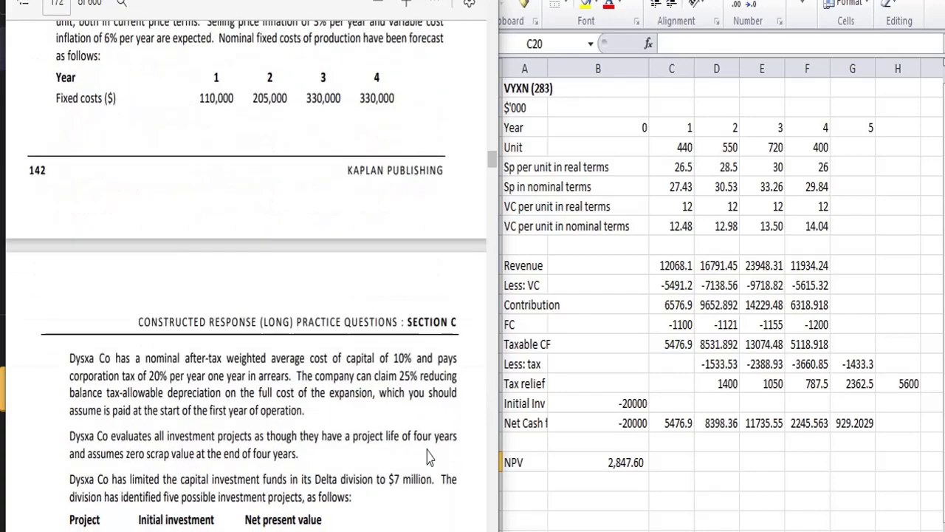
scroll(427, 457, "up", 7)
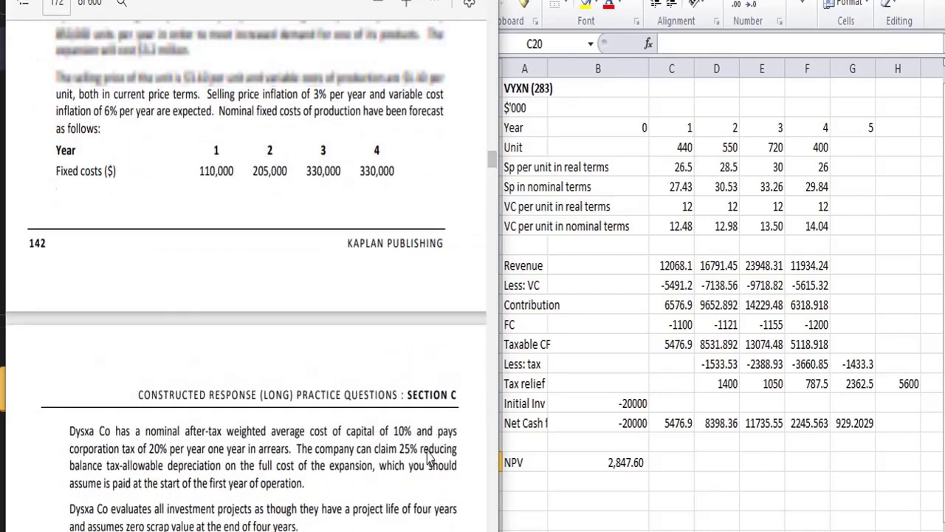
scroll(428, 454, "up", 2)
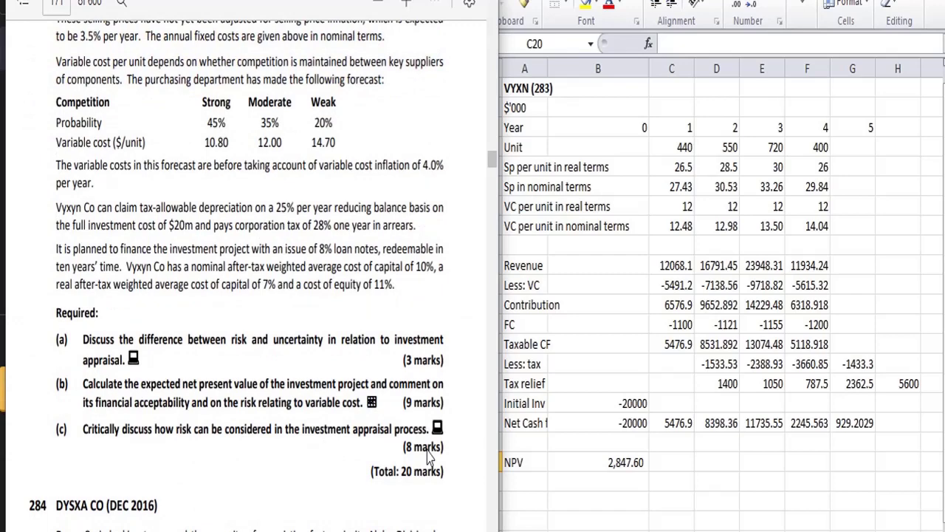
scroll(428, 454, "up", 1)
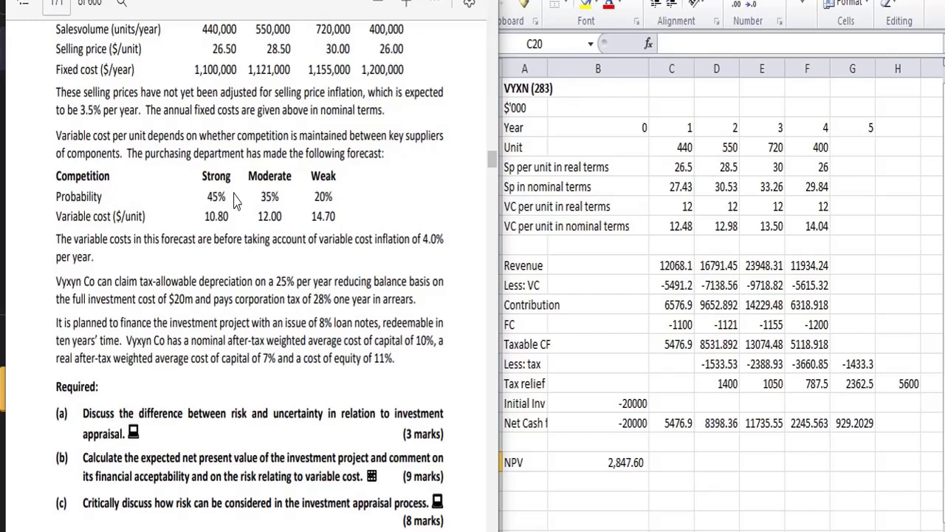
scroll(235, 201, "down", 2)
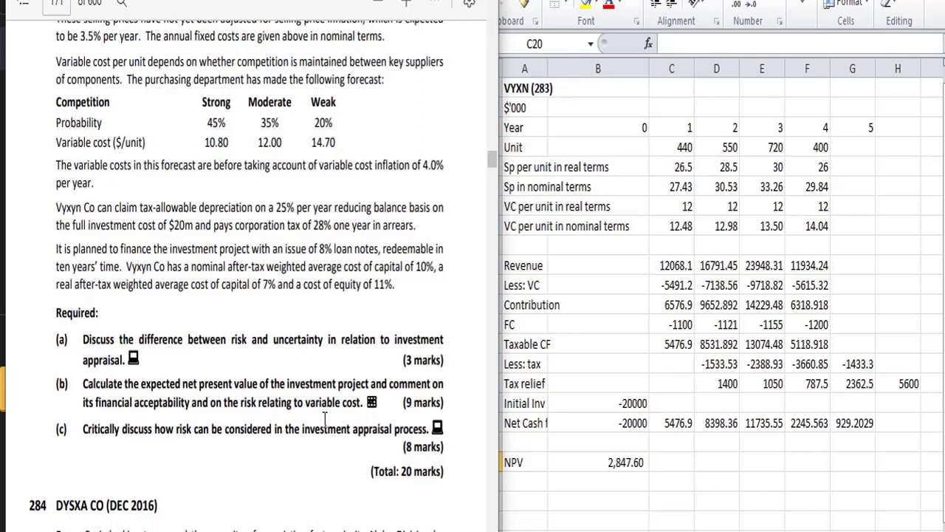
scroll(356, 440, "down", 5)
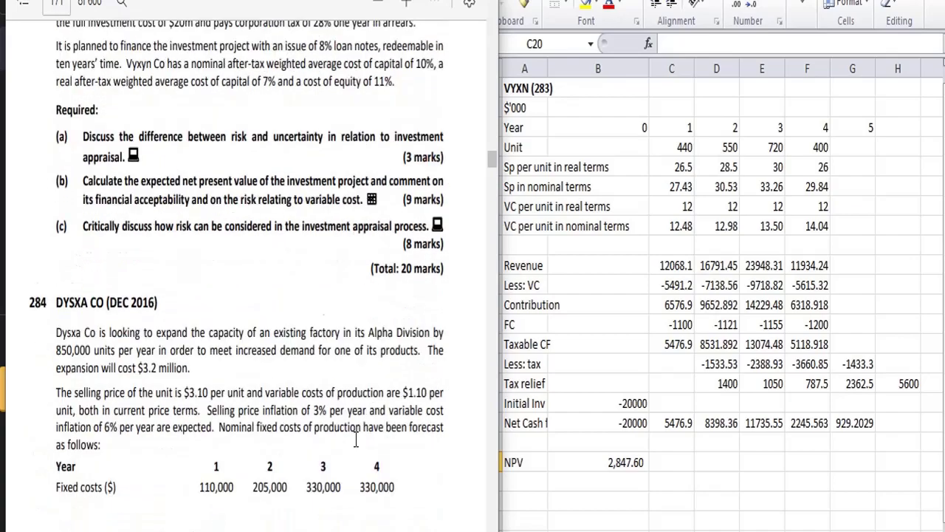
scroll(356, 441, "down", 20)
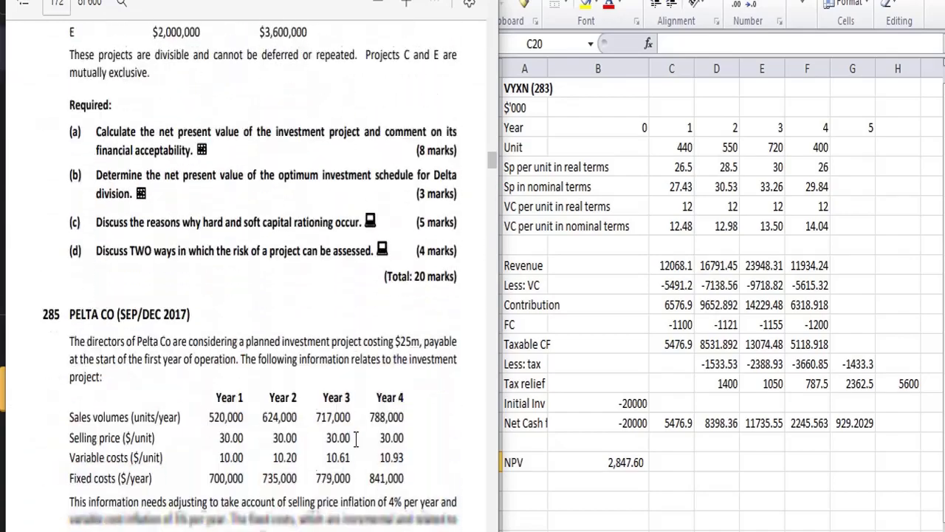
scroll(355, 439, "down", 15)
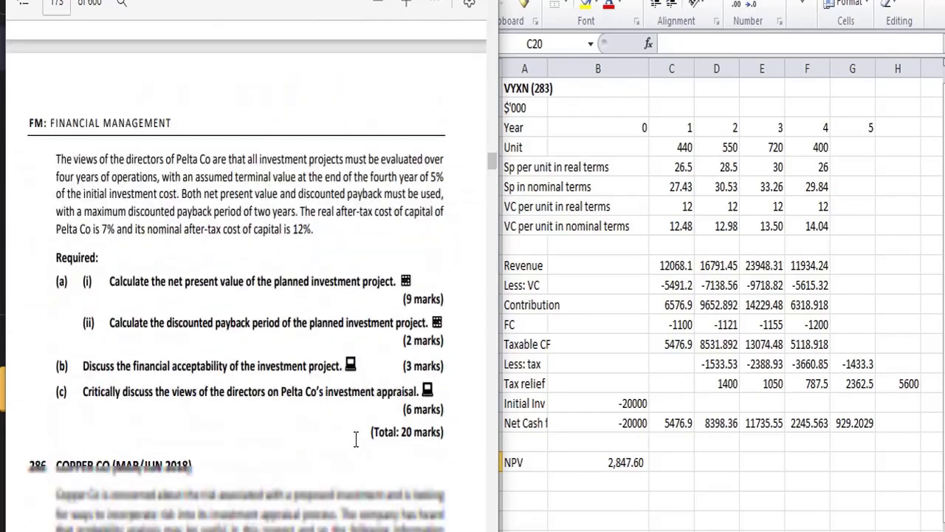